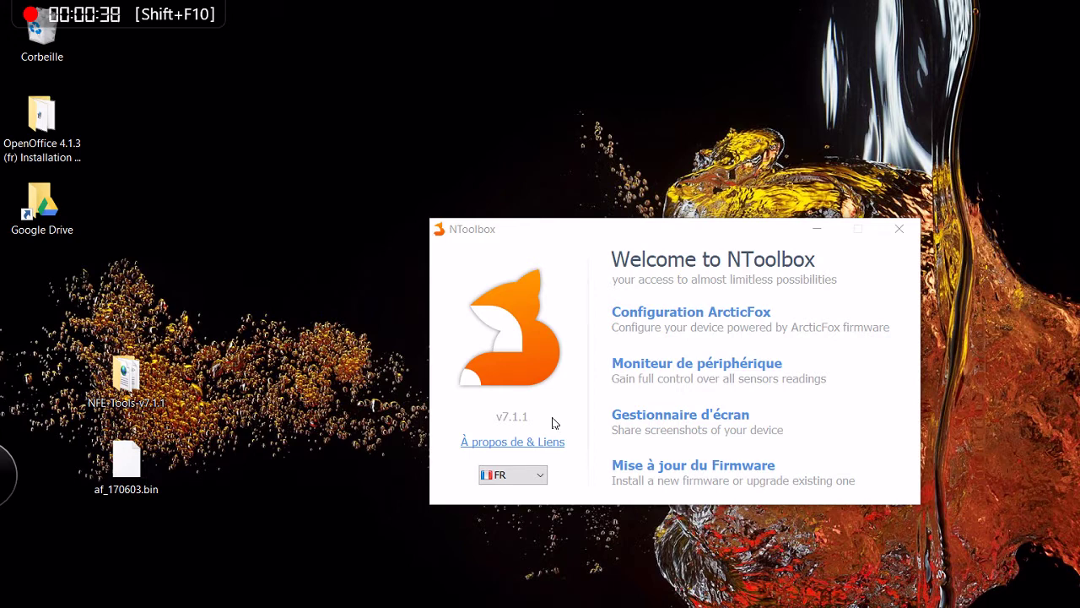
Open the Gestionnaire d'écran to view the device's screen on the computer
click(616, 416)
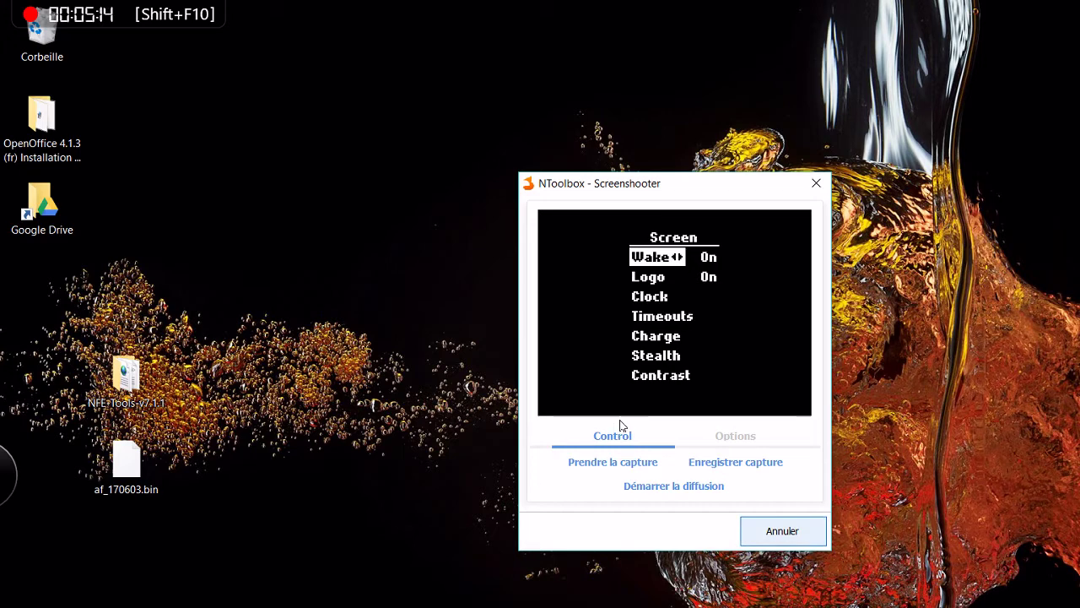
key(Escape)
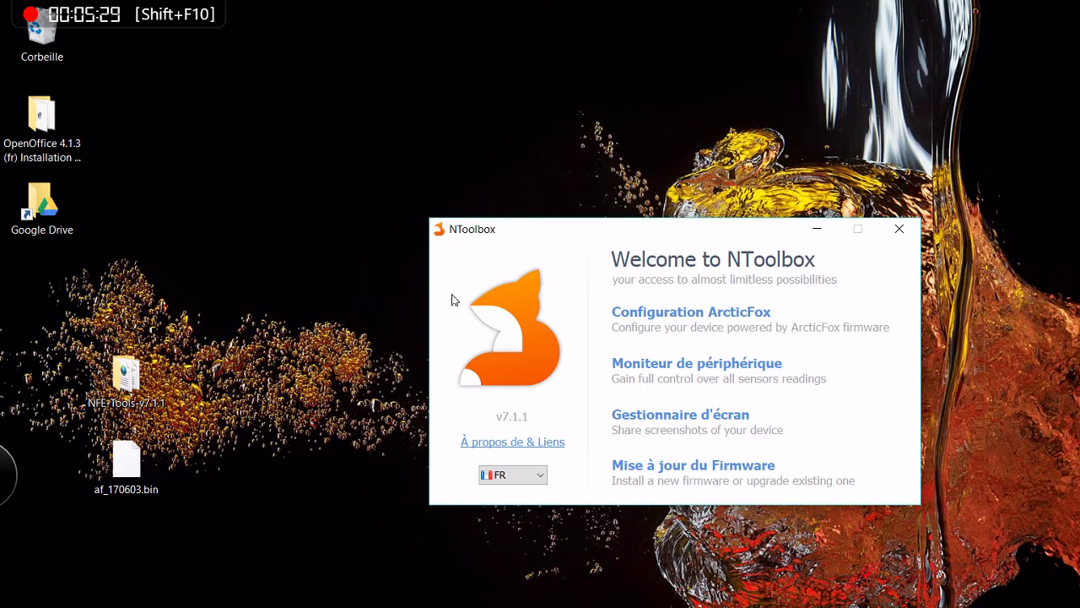
click(667, 414)
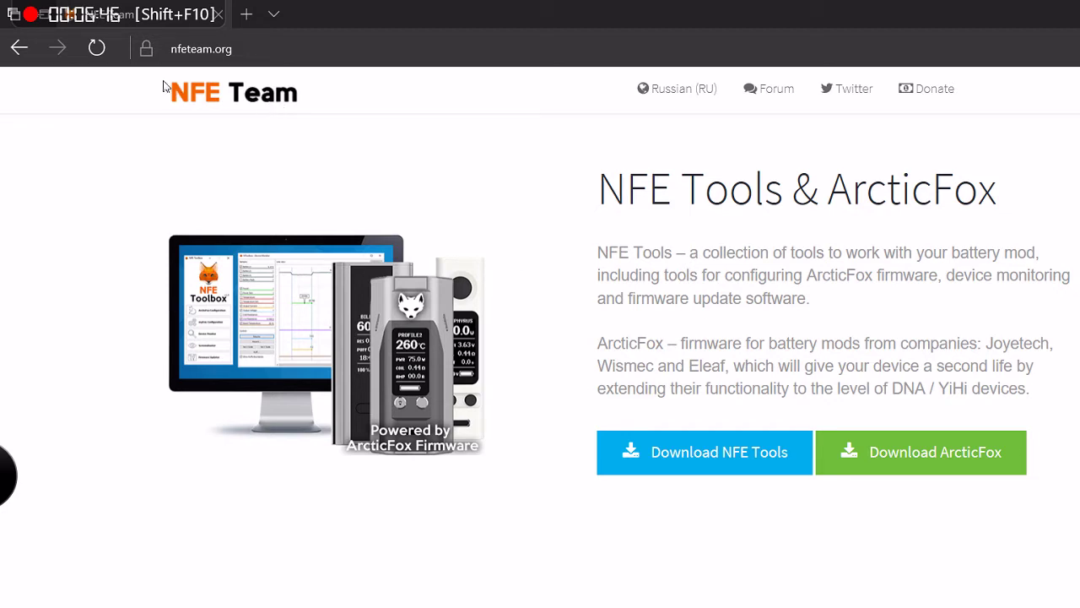
Examine the nfeteam.org address, the NFE Tools and ArcticFox downloads, and the NFE Toolbox overview
click(148, 42)
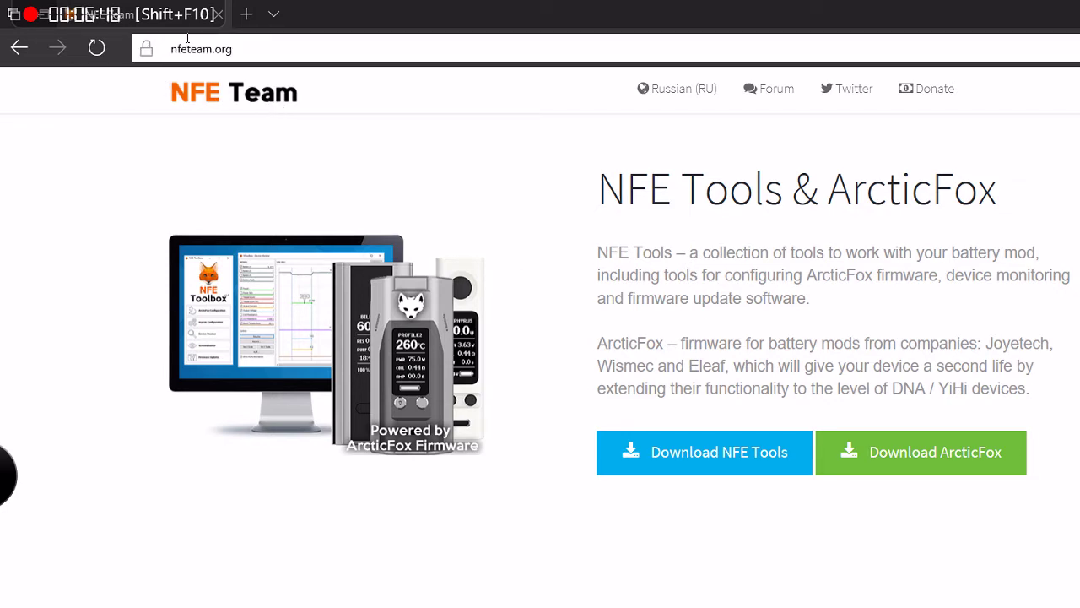
click(267, 160)
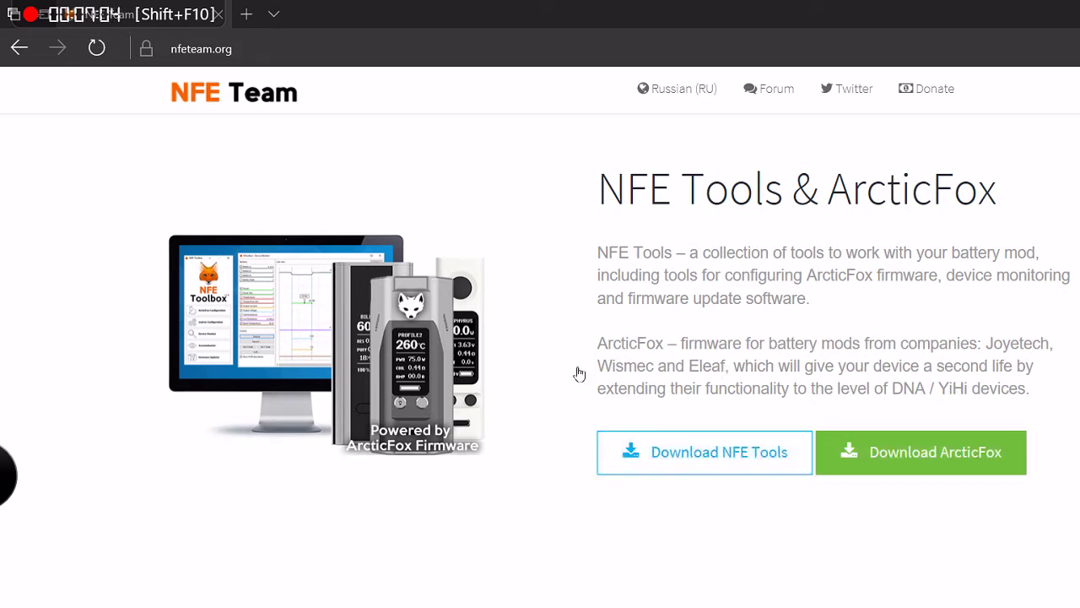
scroll(607, 394, down, 1)
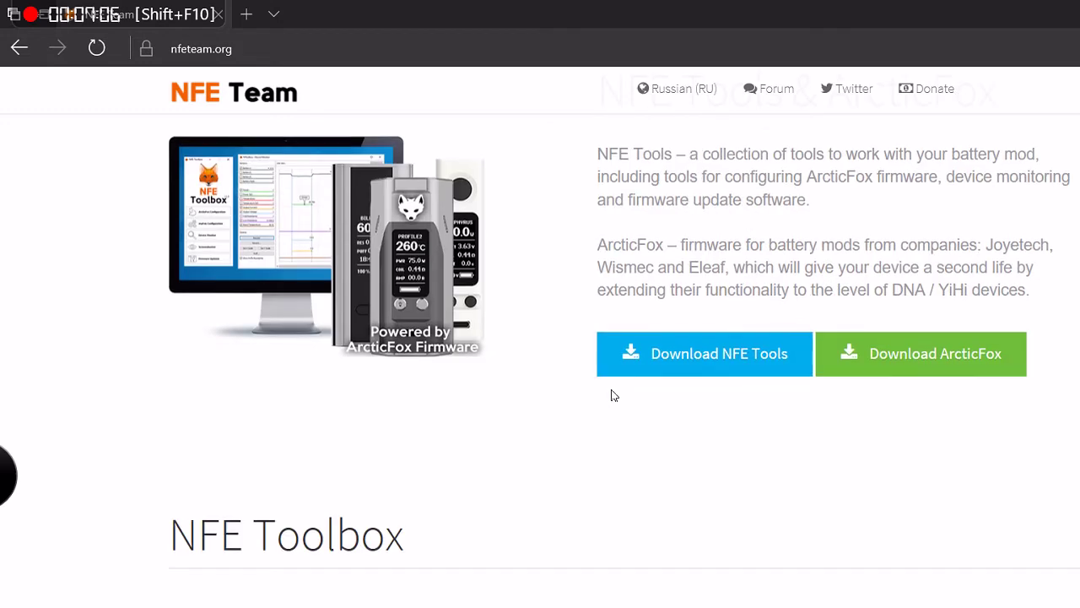
scroll(713, 367, down, 3)
scroll(718, 360, up, 3)
scroll(656, 369, down, 3)
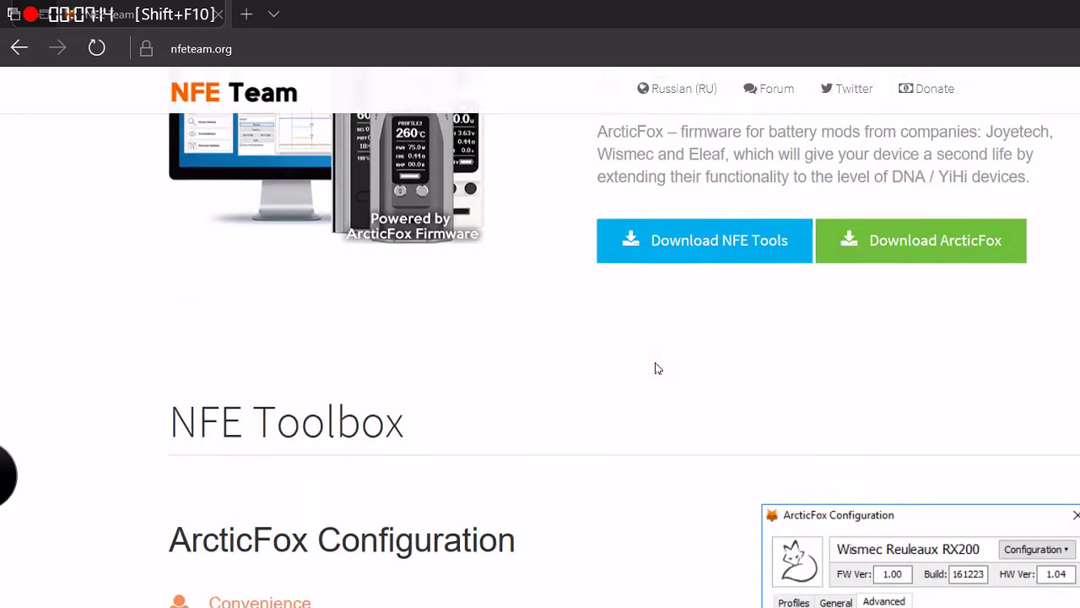
scroll(878, 366, down, 3)
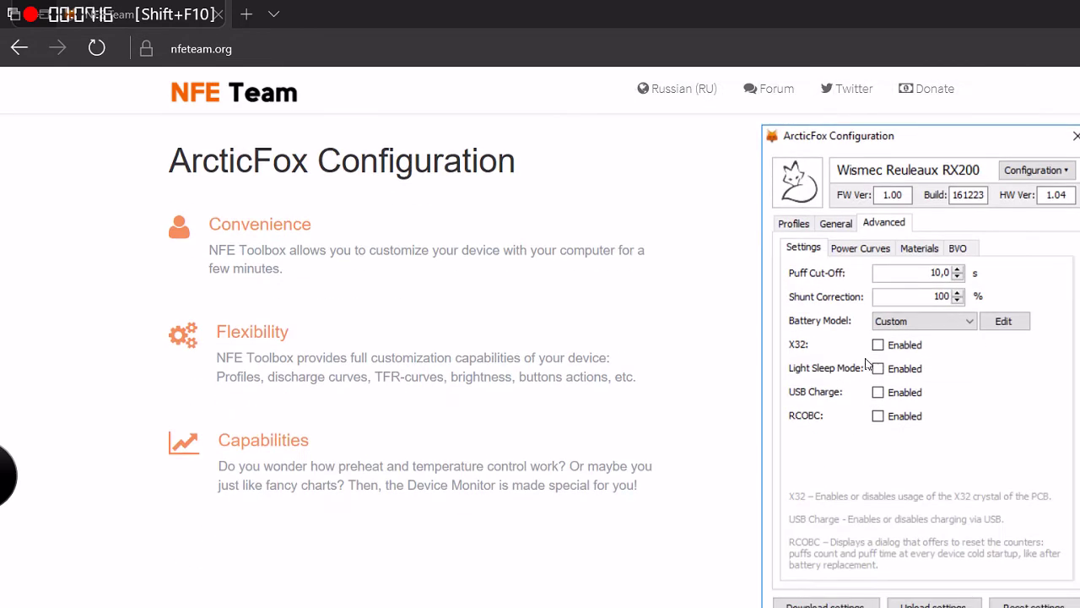
Read the Compatibility list of supported devices, highlighting the Pico 75W entry under Eleaf
scroll(799, 361, down, 10)
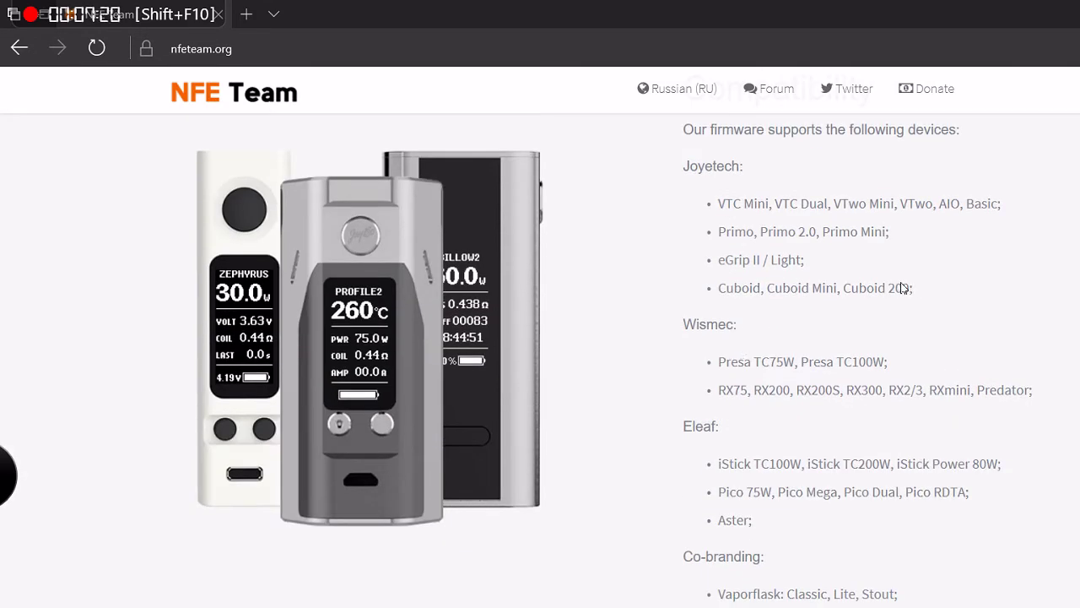
scroll(588, 234, up, 3)
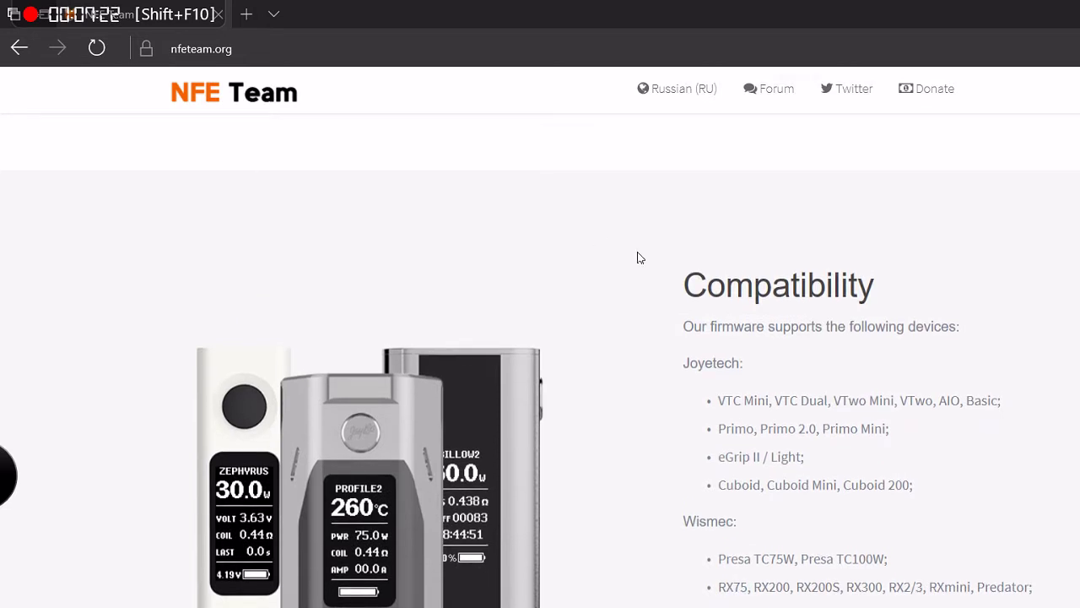
scroll(624, 258, down, 3)
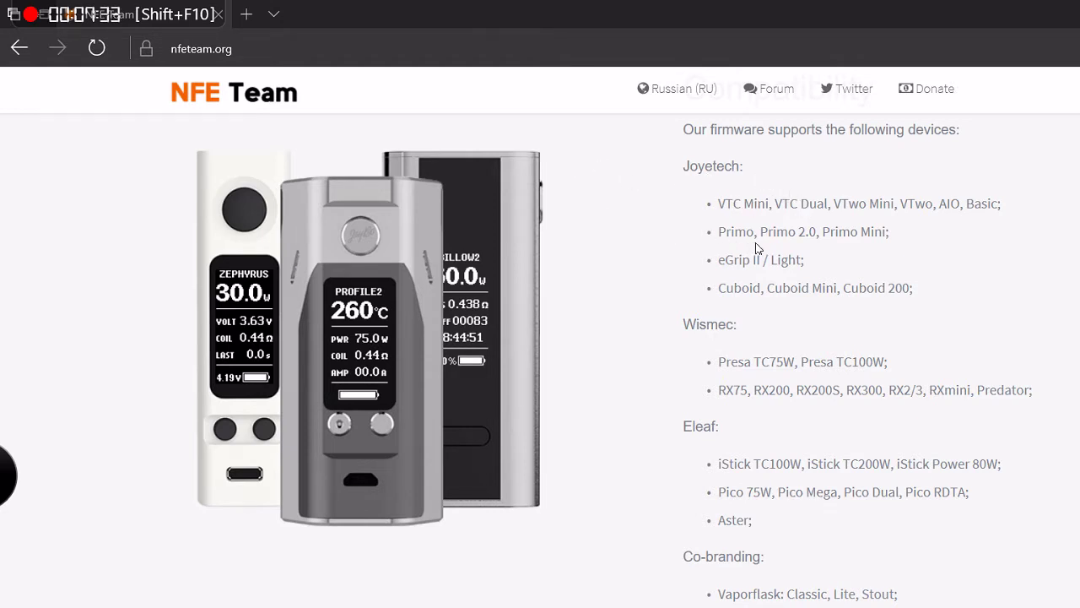
scroll(754, 251, down, 1)
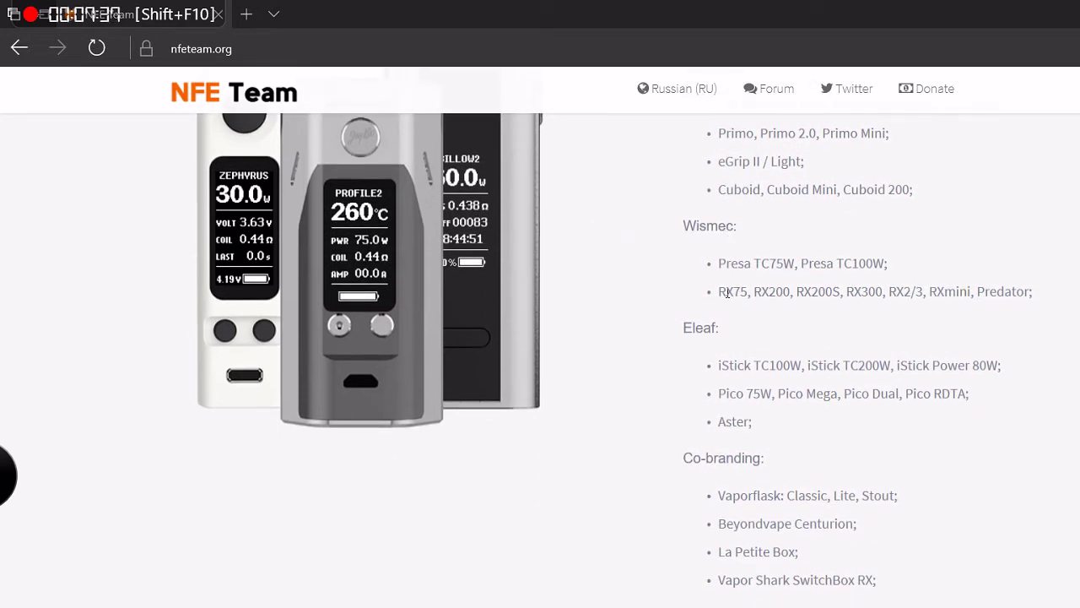
scroll(714, 298, down, 1)
drag(772, 295, 718, 295)
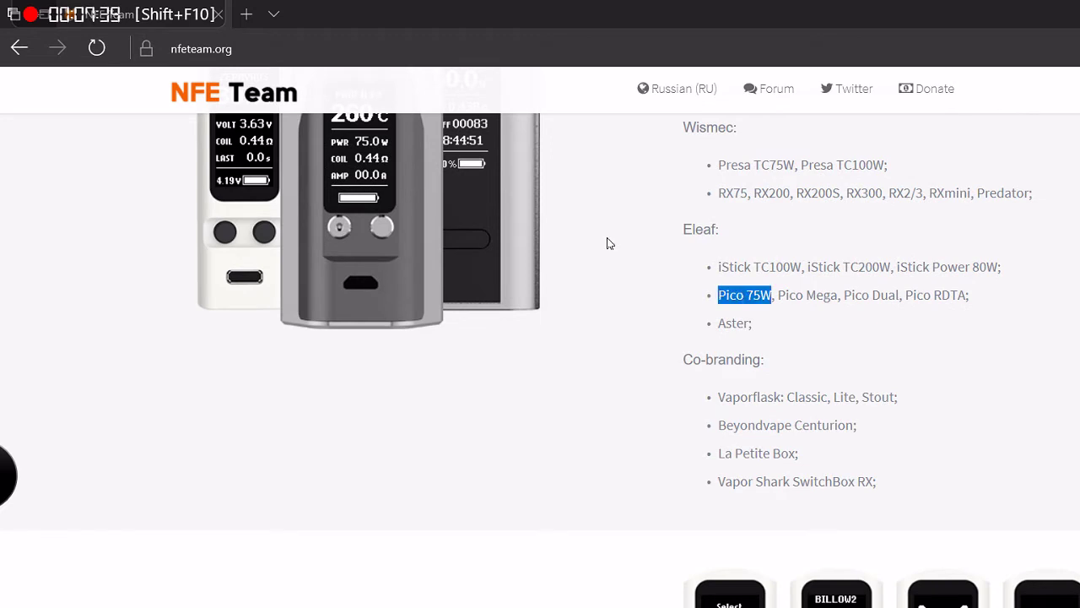
click(664, 262)
scroll(666, 266, down, 1)
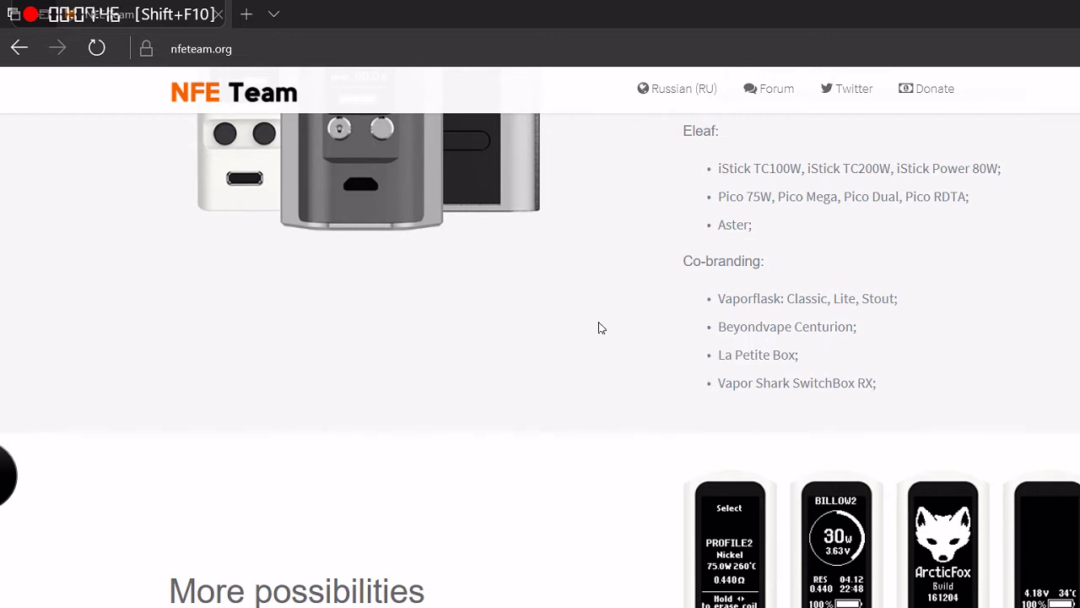
Look over the More possibilities section and return to the NFE Tools and ArcticFox downloads
scroll(760, 315, down, 4)
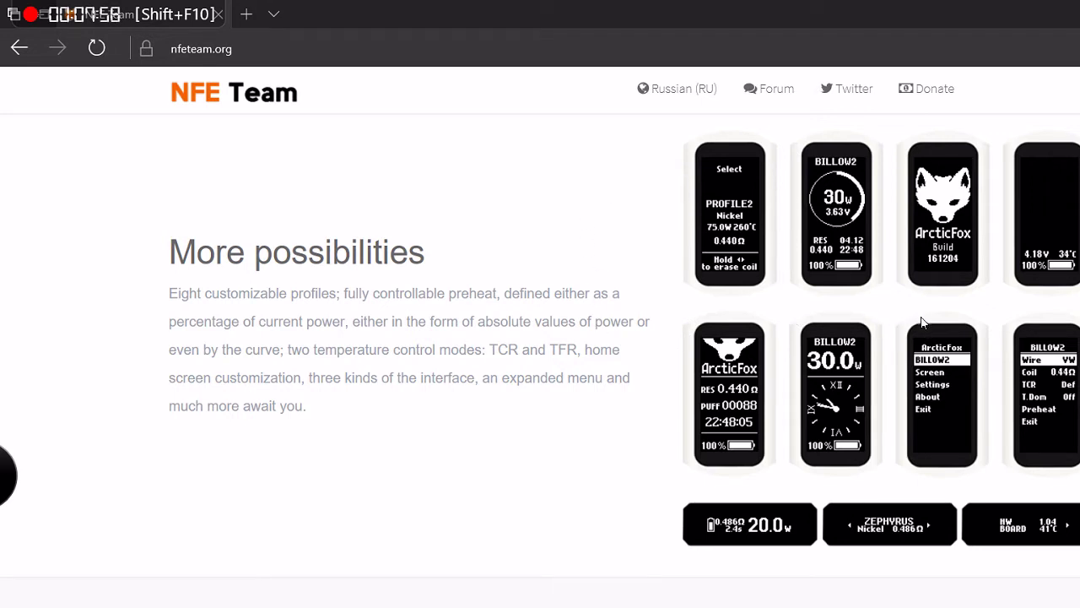
scroll(894, 323, up, 3)
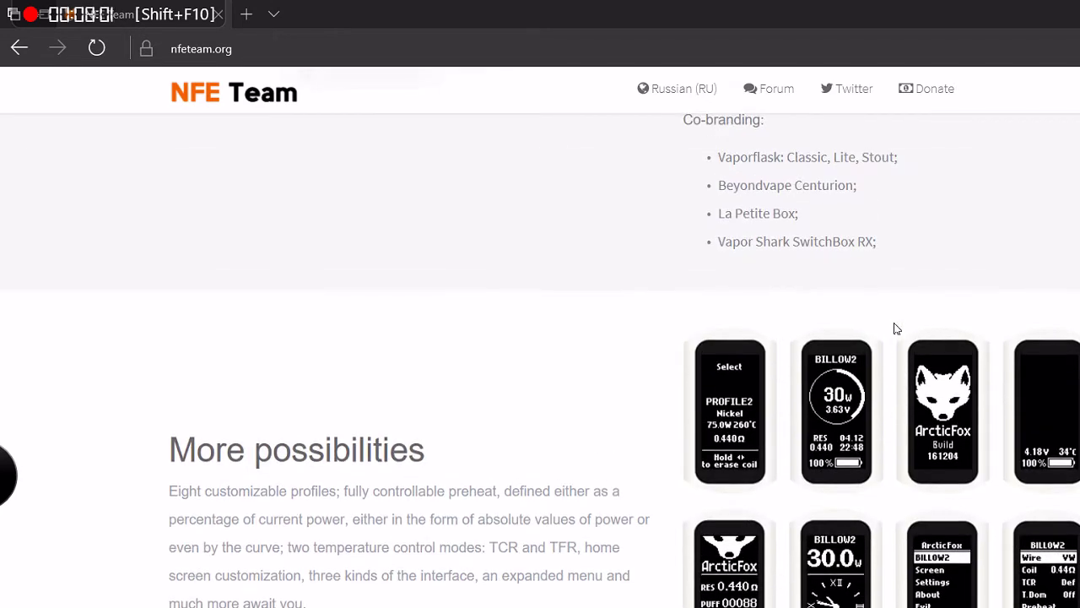
scroll(874, 350, up, 8)
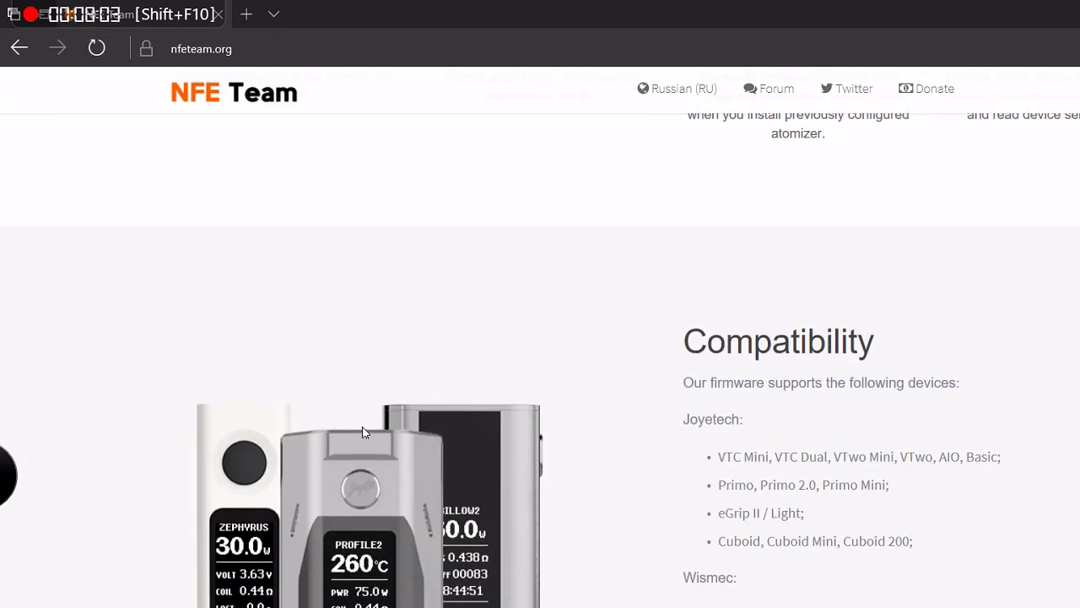
scroll(382, 420, up, 3)
scroll(523, 304, up, 5)
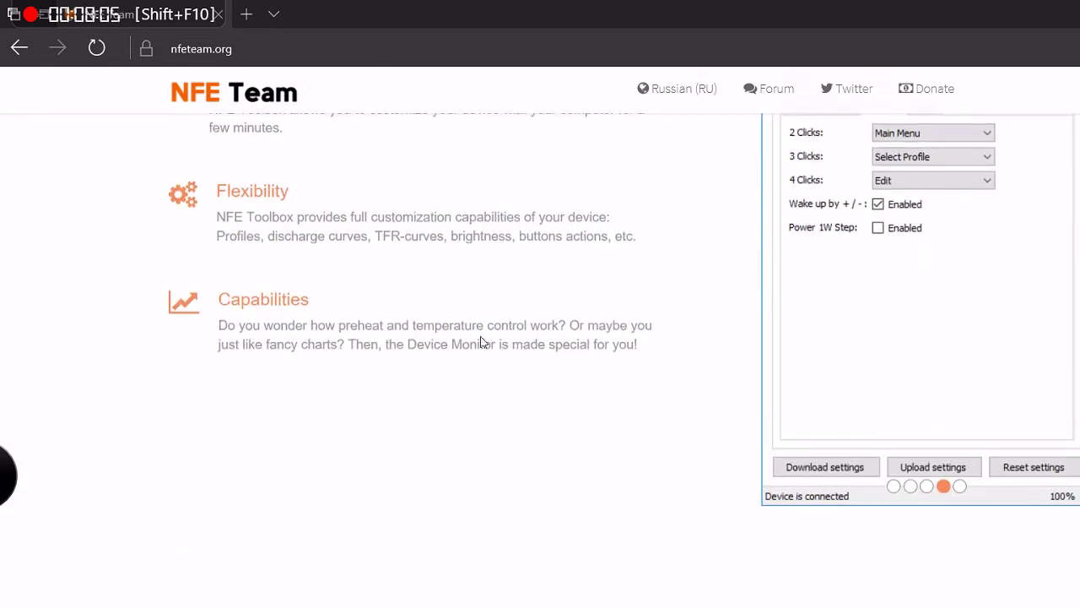
scroll(496, 373, up, 2)
scroll(494, 371, up, 2)
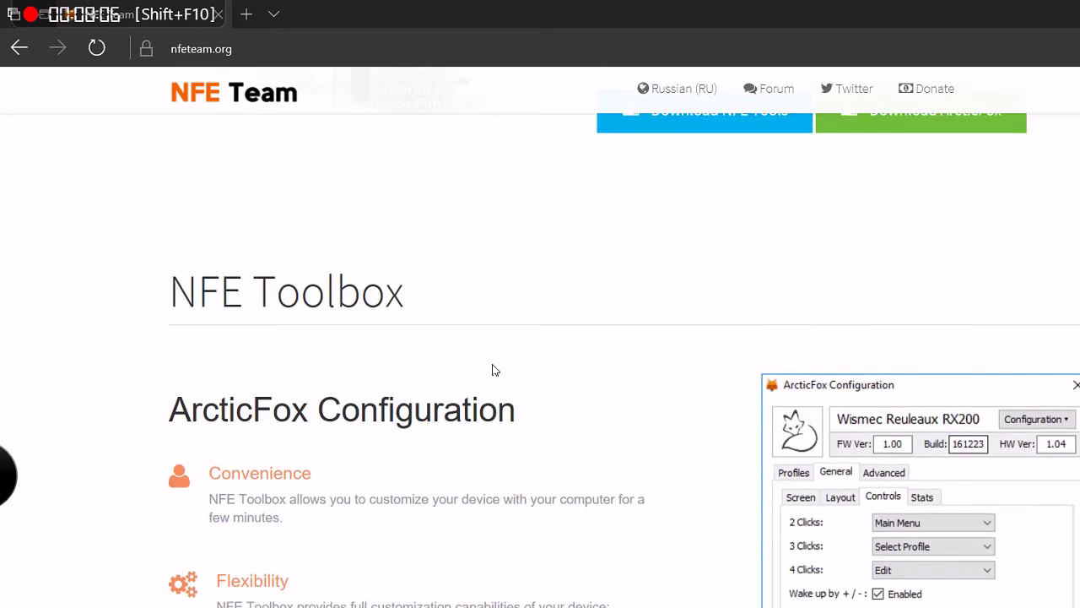
scroll(494, 369, up, 4)
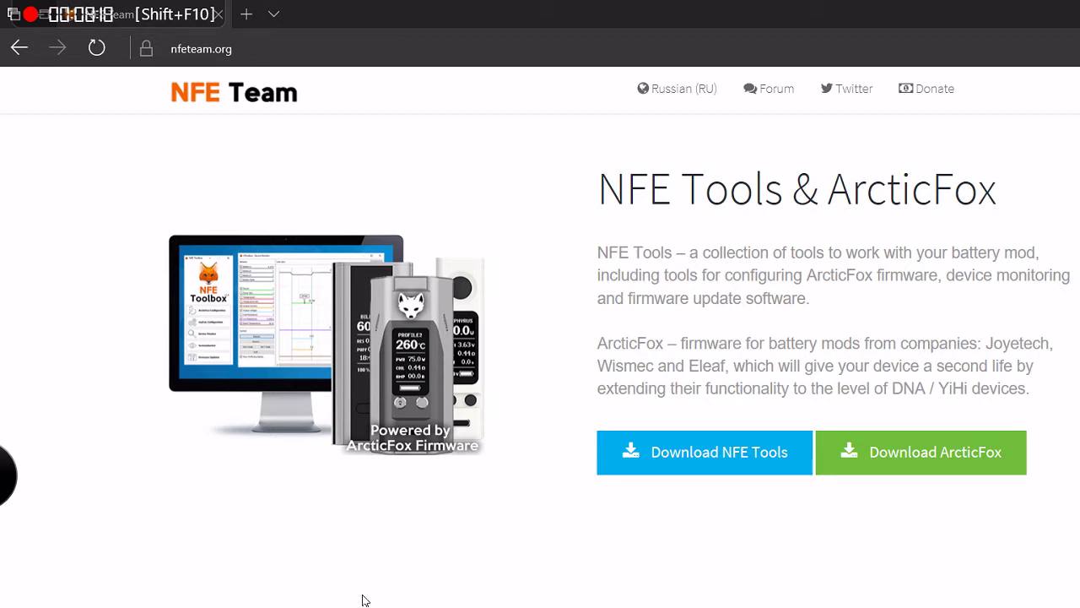
Leave the browser, open the NFE-Tools-v7.1.1 folder, and update the Wismec Reuleaux RX2/3 firmware from af_170603.bin
click(967, 22)
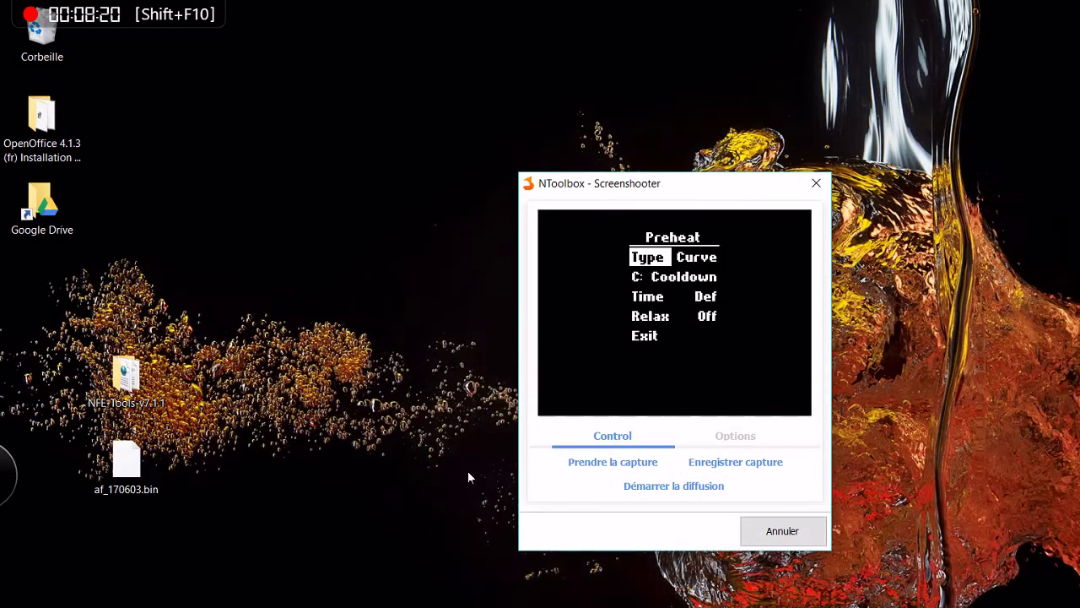
double_click(126, 376)
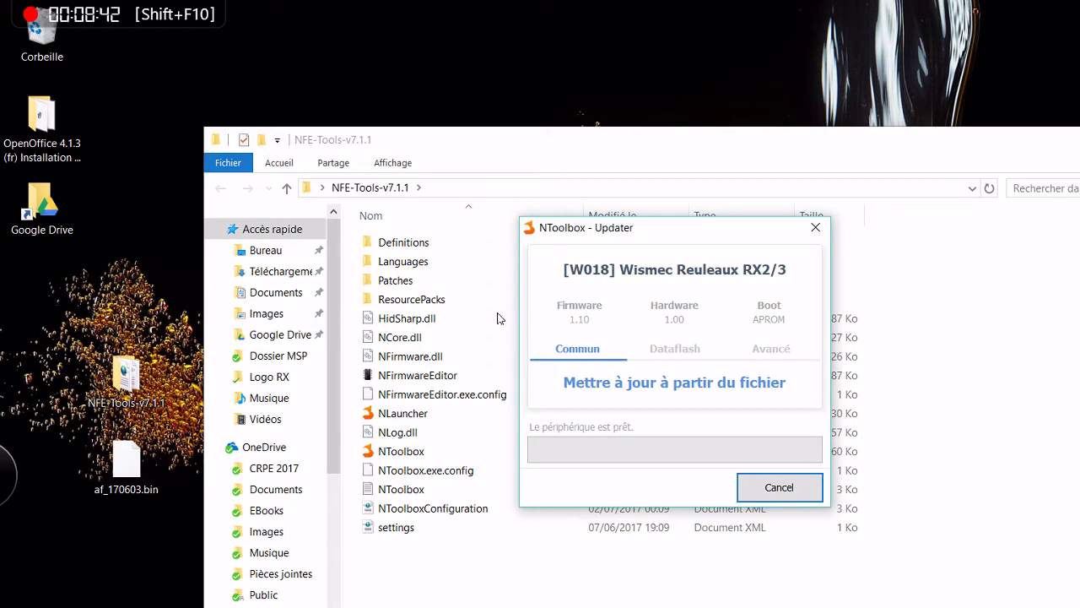
click(687, 383)
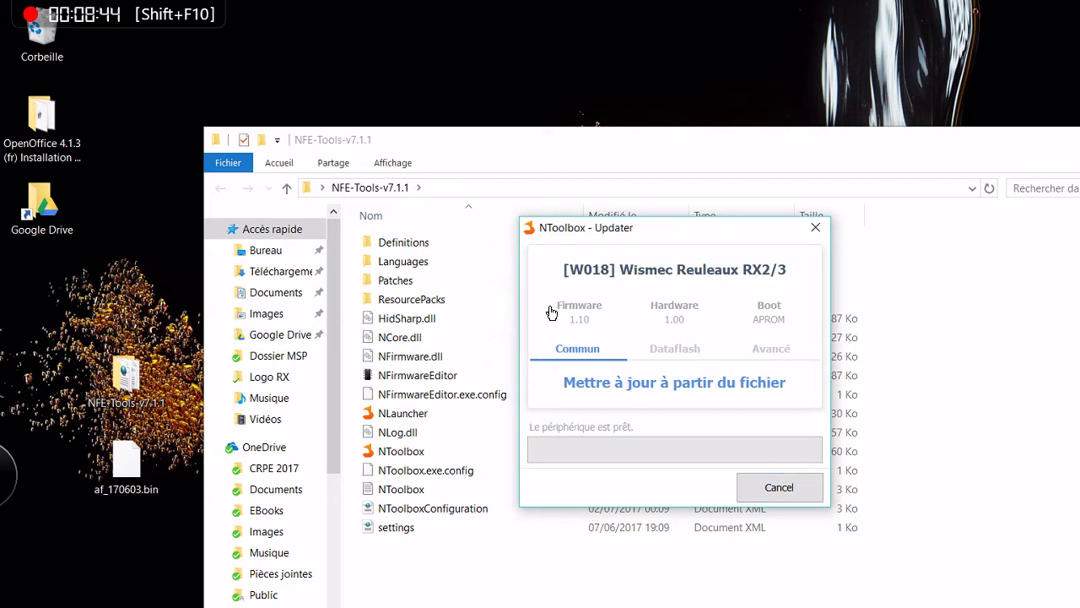
click(689, 398)
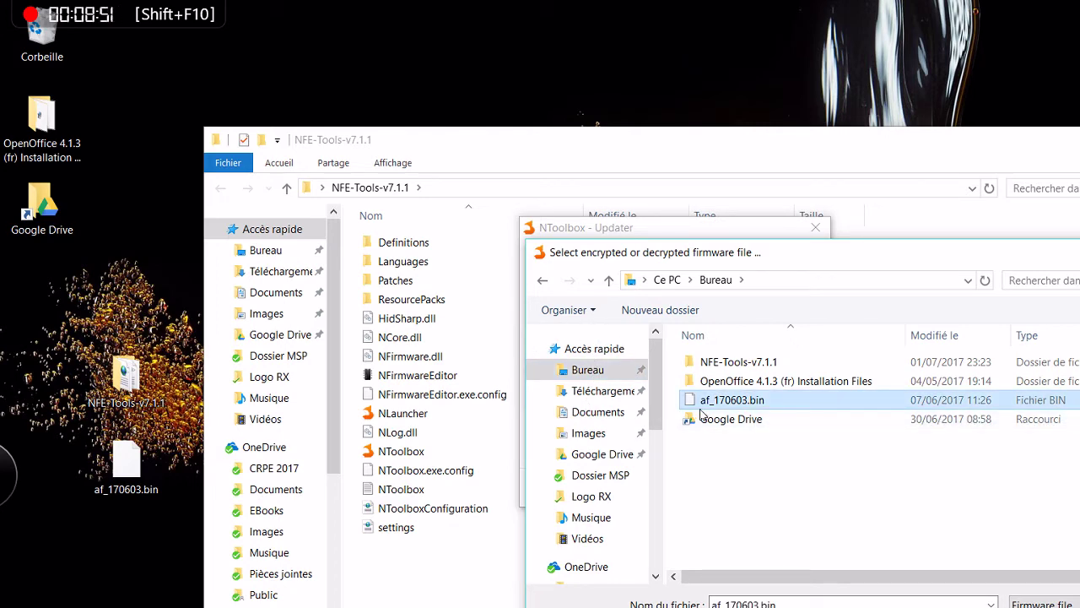
key(Return)
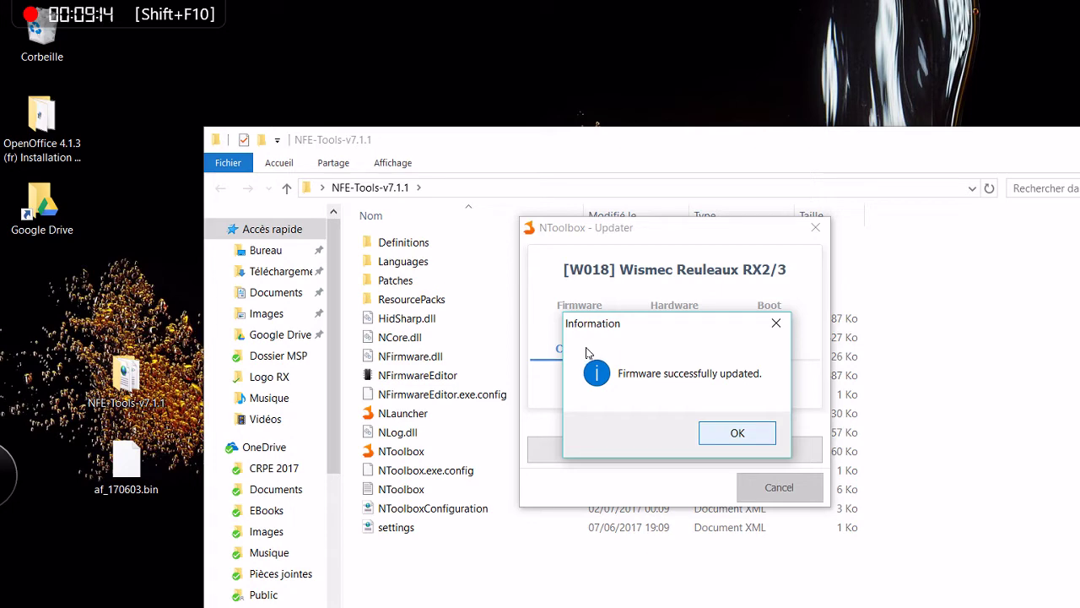
key(Return)
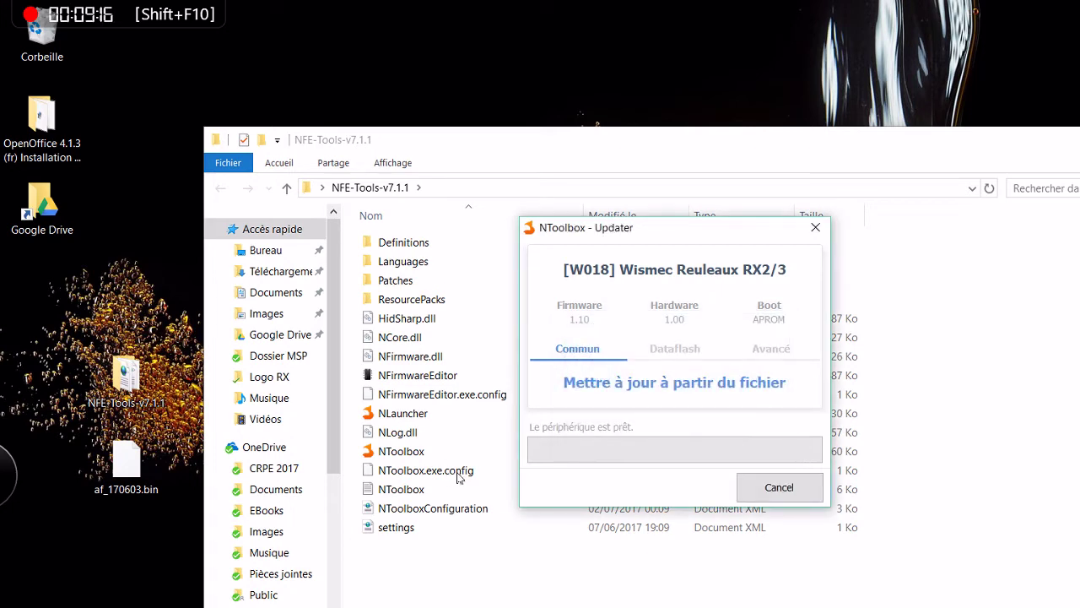
key(Return)
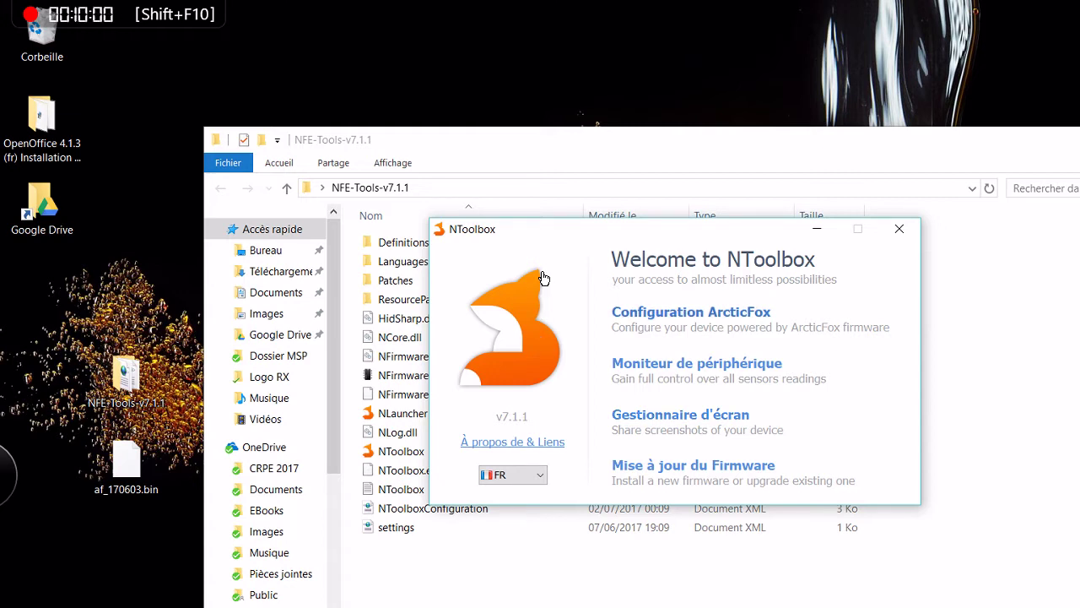
Open the ArcticFox configuration and review profile P1's name, power and preheat type settings
click(616, 312)
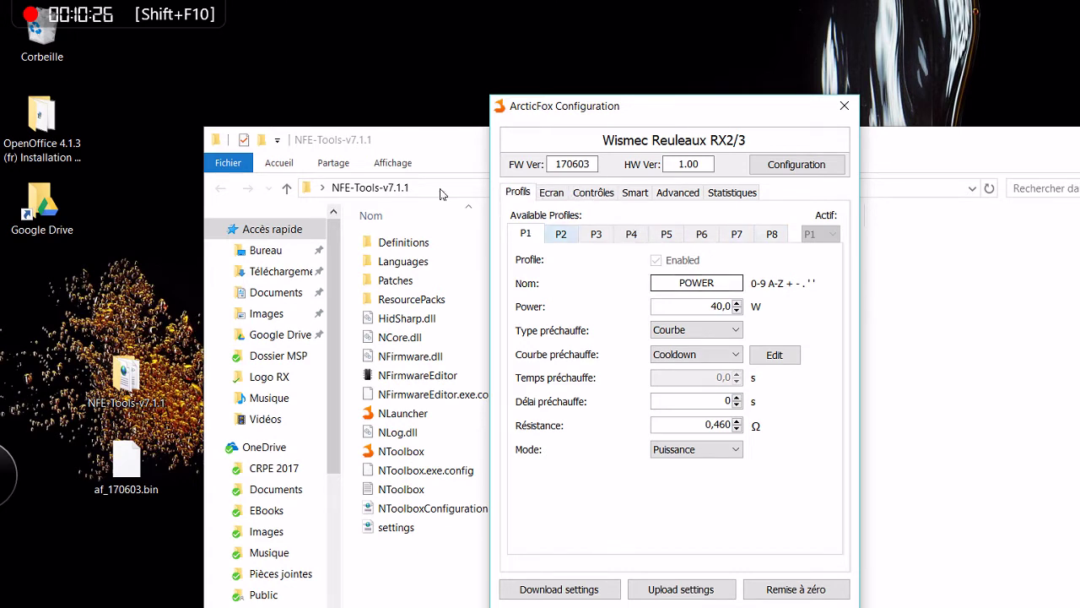
key(Tab)
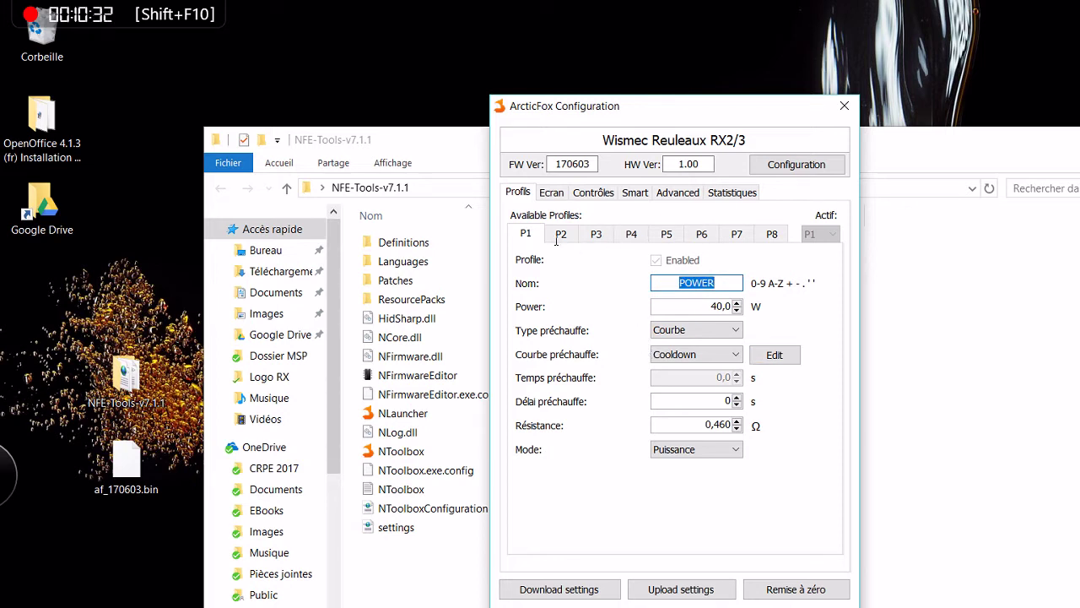
key(Home)
key(Right)
key(Tab)
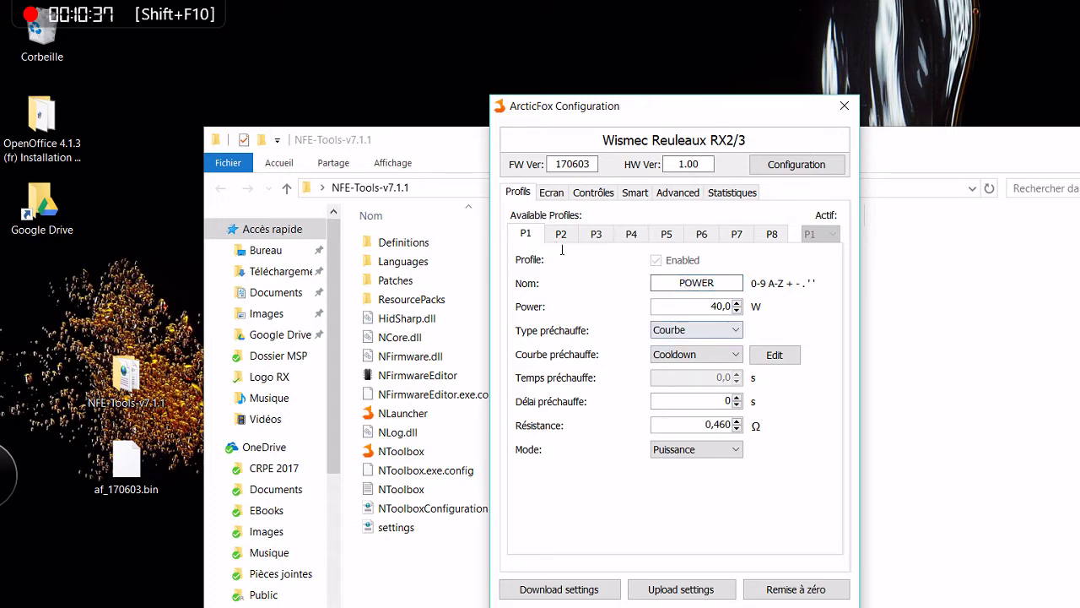
key(shift+End)
key(Tab)
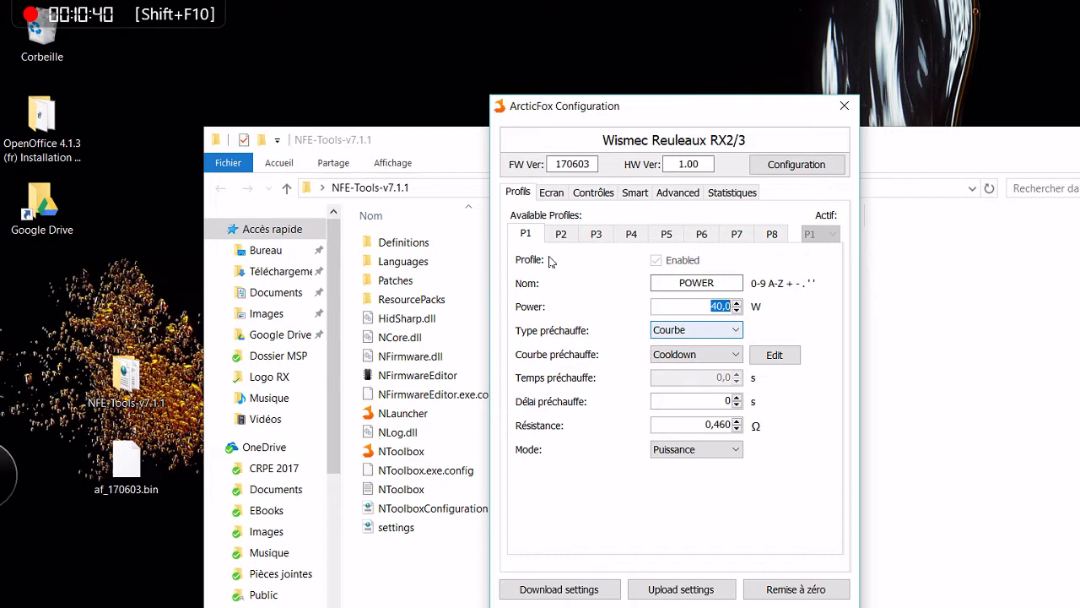
key(shift+Tab)
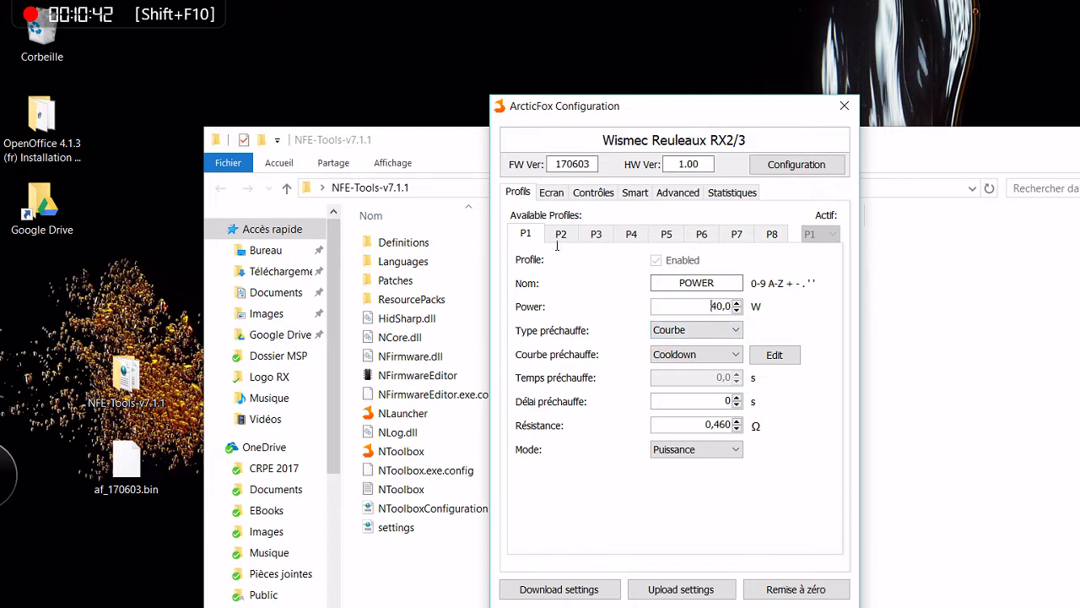
key(ctrl+a)
key(Tab)
key(Tab)
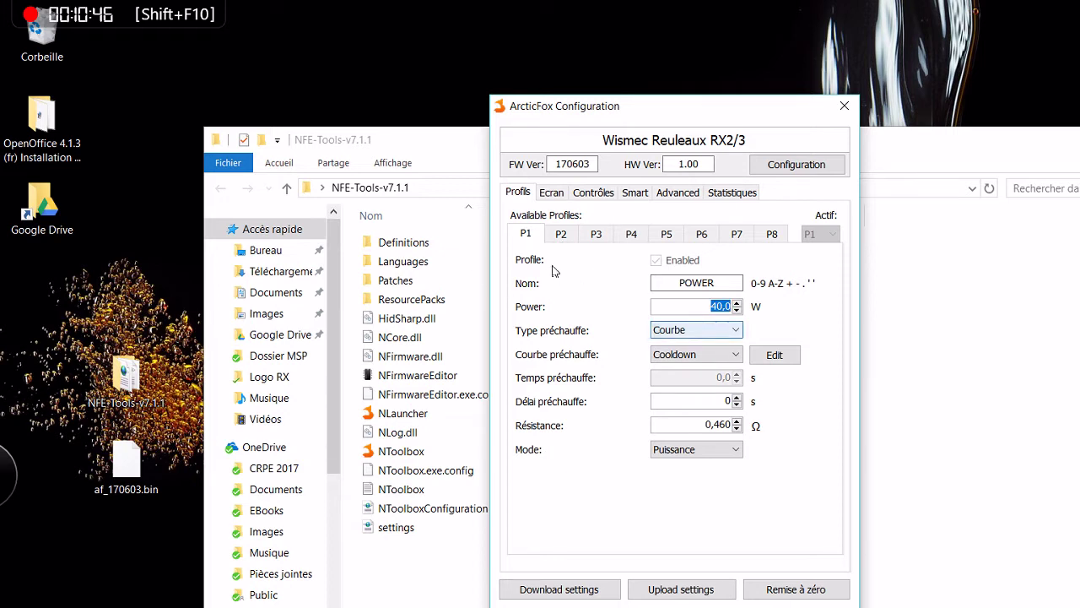
Set profile P1's preheat type to Absolute (W)
key(alt+Down)
key(Return)
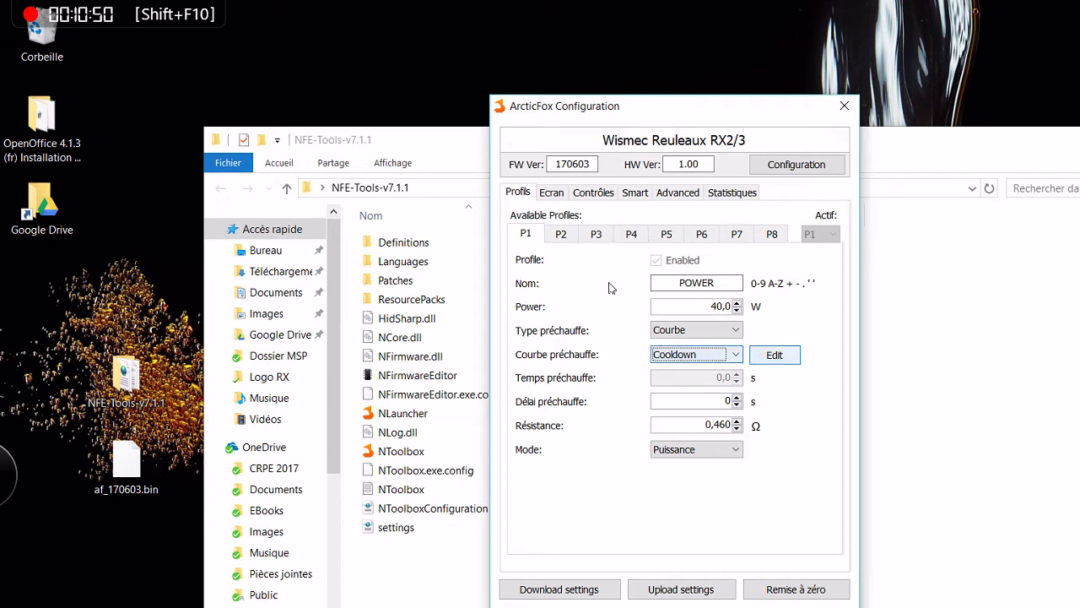
key(shift+Tab)
key(alt+Down)
key(Up)
key(Return)
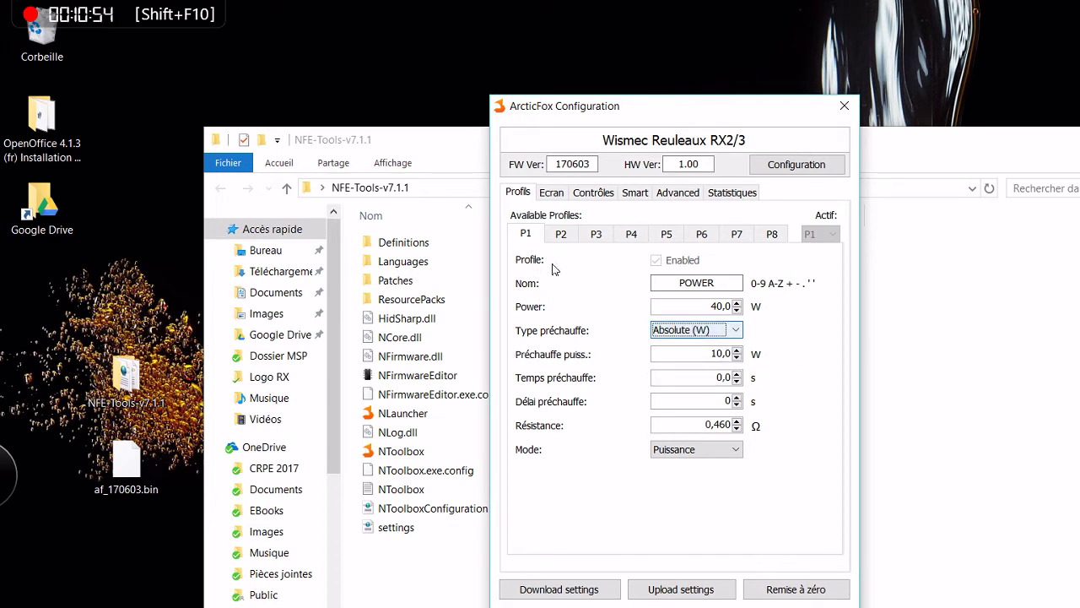
Set profile P1's preheat type to Relative (%)
key(alt+Down)
key(Down)
key(Return)
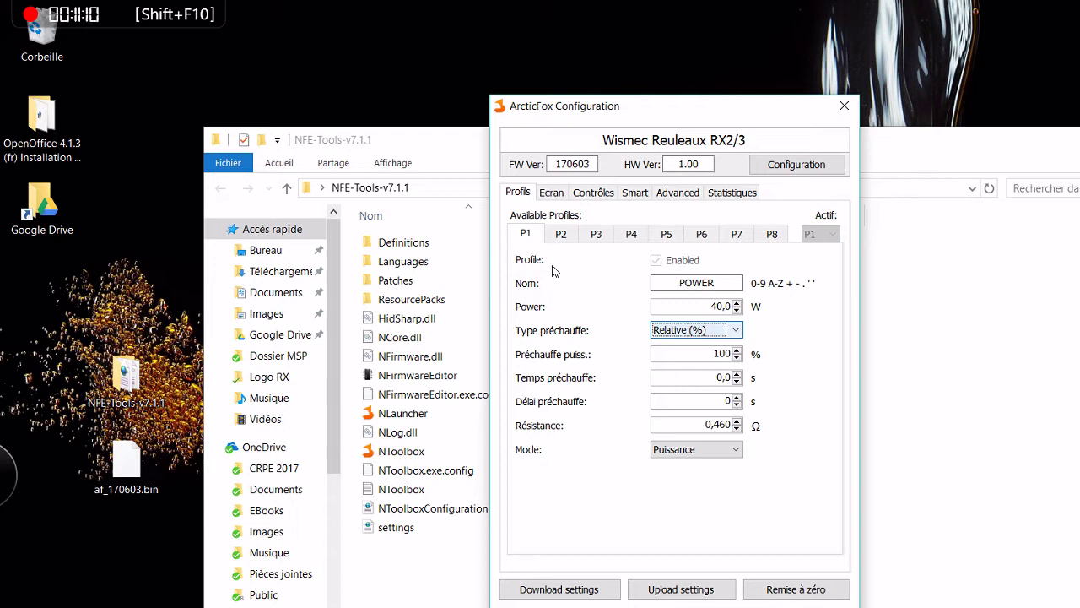
Set profile P1's preheat type to Courbe
key(alt+Down)
key(Down)
key(Return)
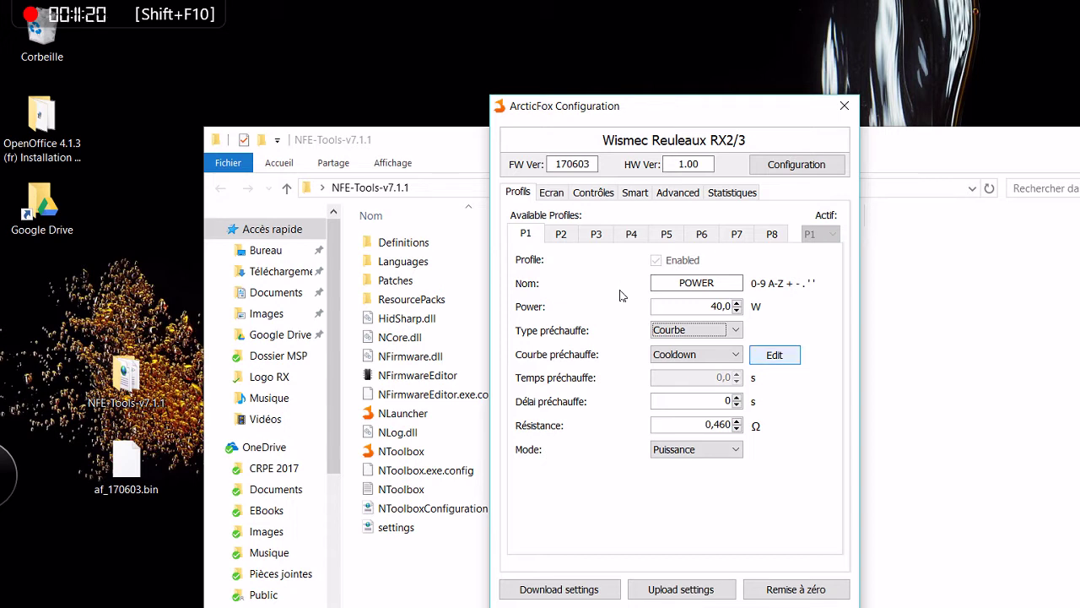
Review the Cooldown curve in the Power Curve Editor, the other preheat curves, and the mode options for profile P1
key(Return)
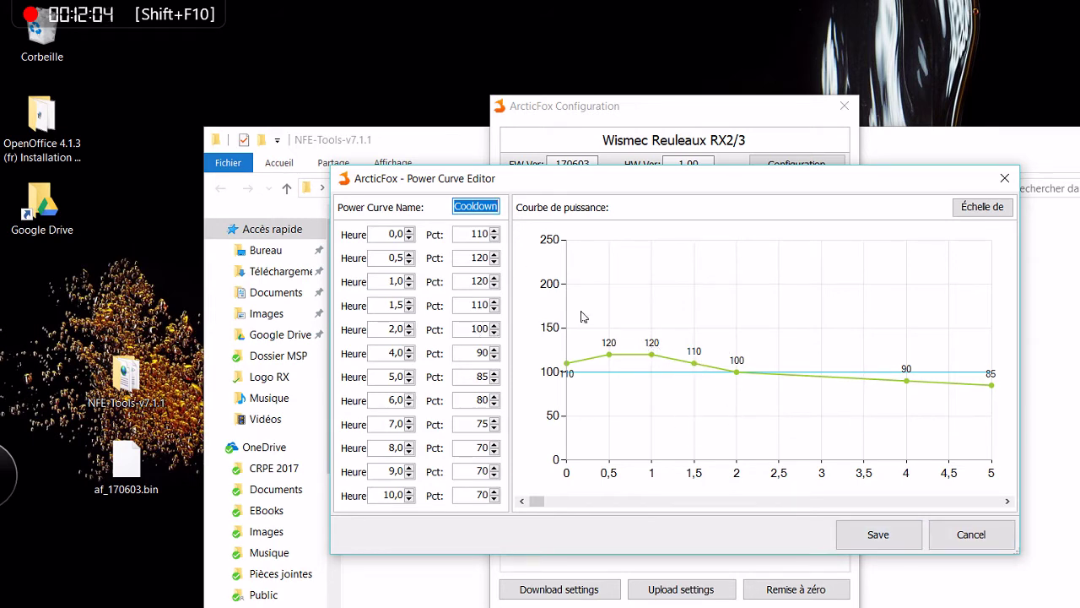
click(886, 537)
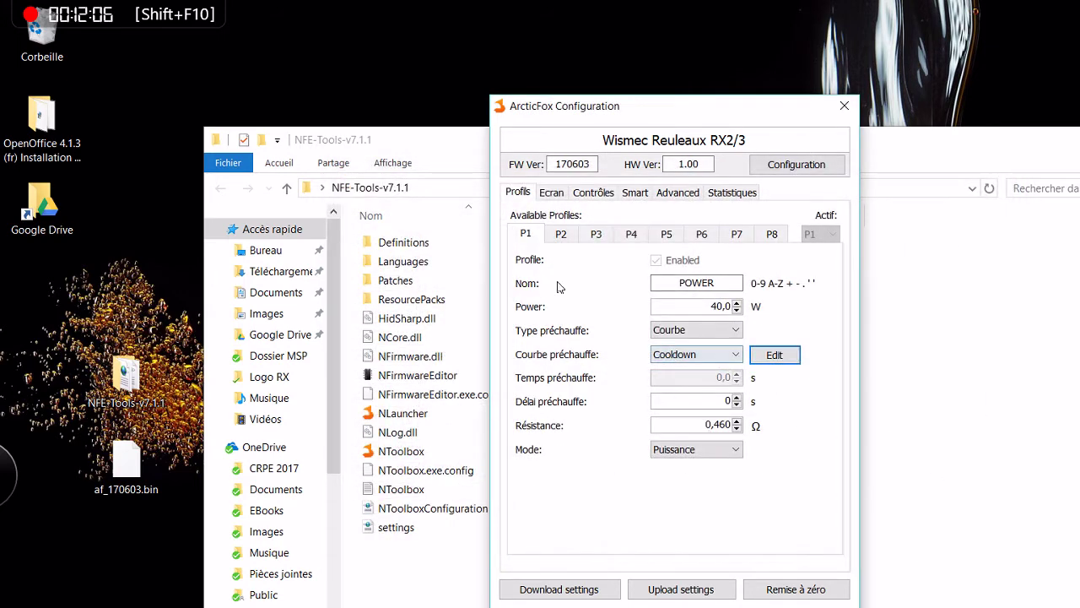
click(696, 355)
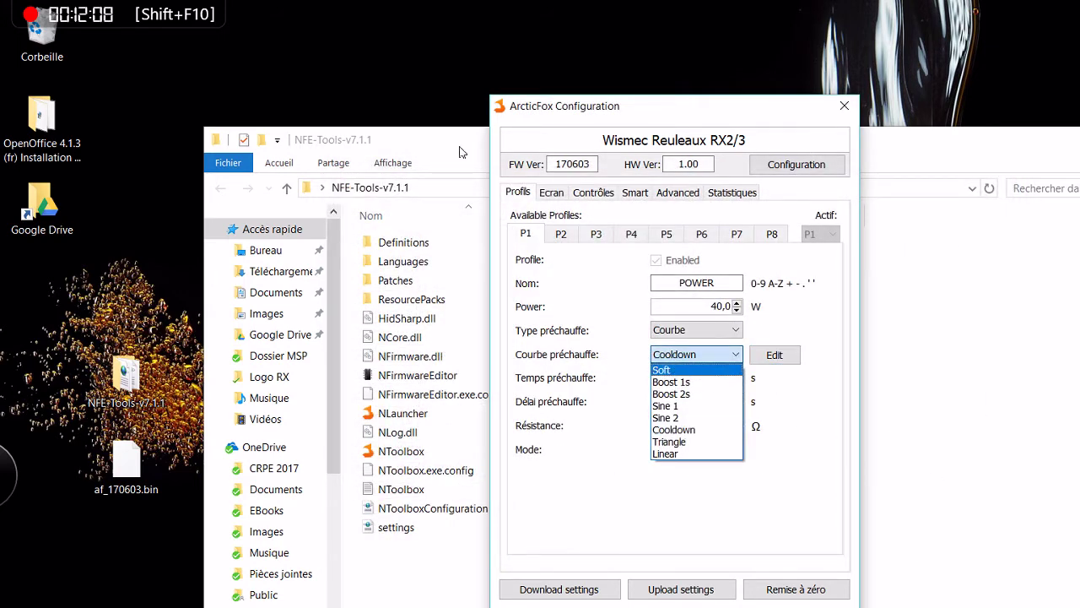
key(Escape)
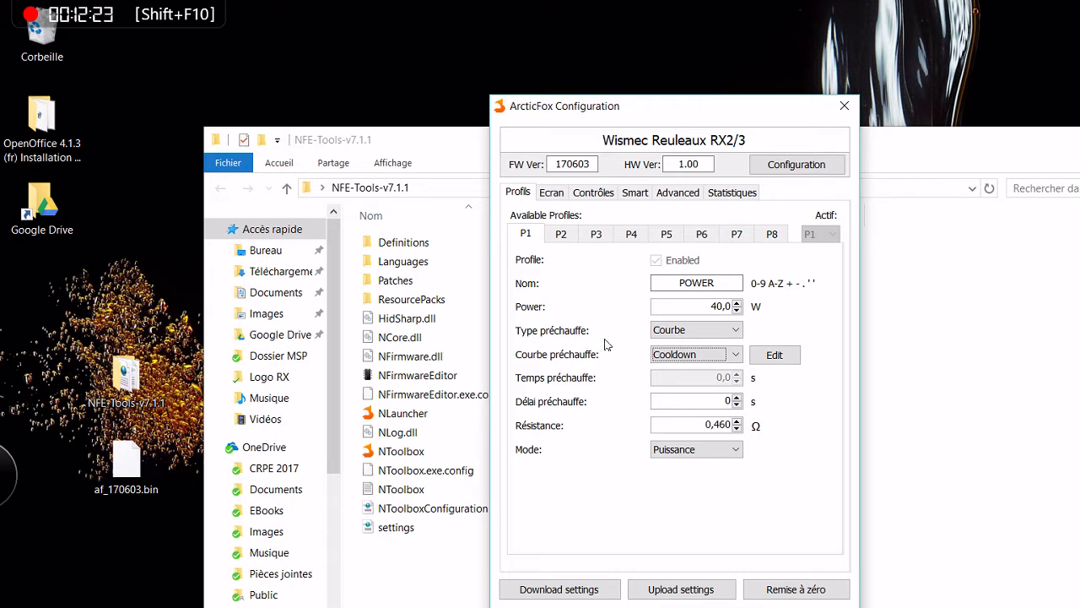
click(686, 449)
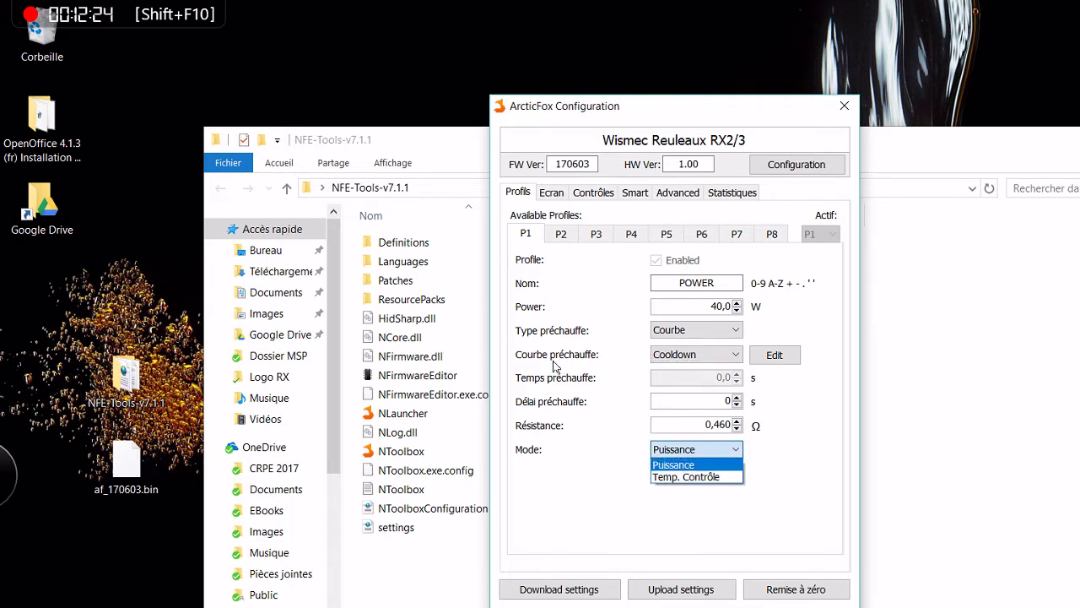
click(689, 448)
Rename profile P2 as TEMP
click(560, 233)
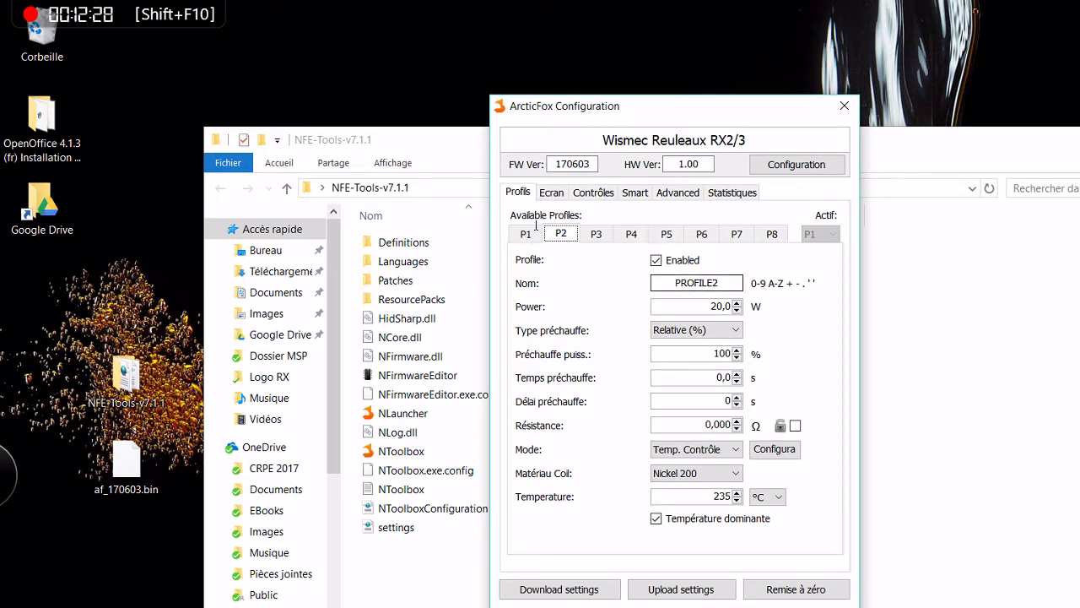
key(Tab)
text(TEMP)
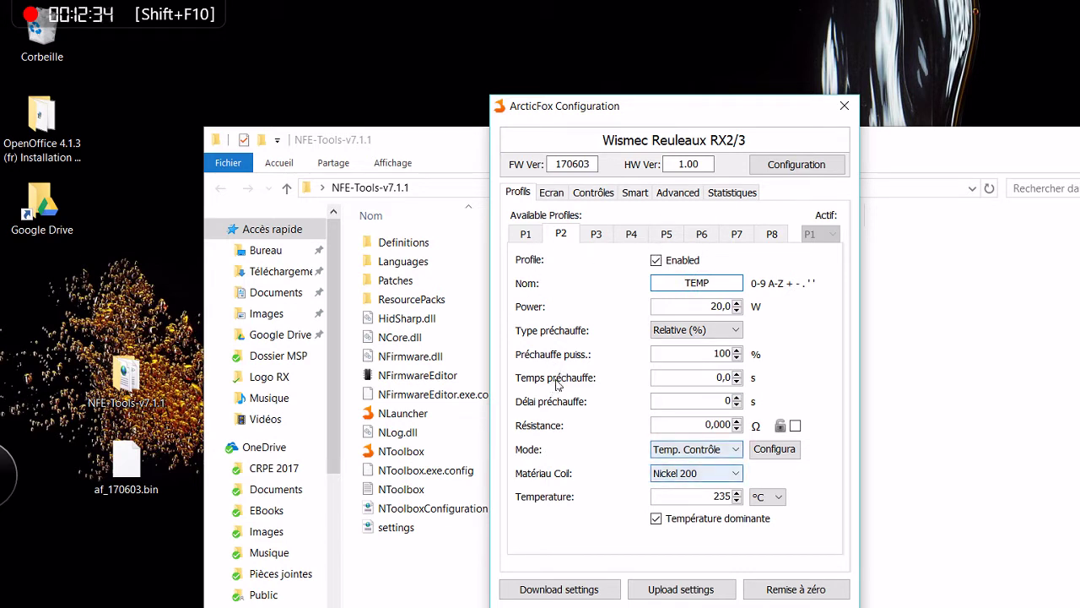
Examine the coil material choices available for the temperature-control profile P2
click(700, 473)
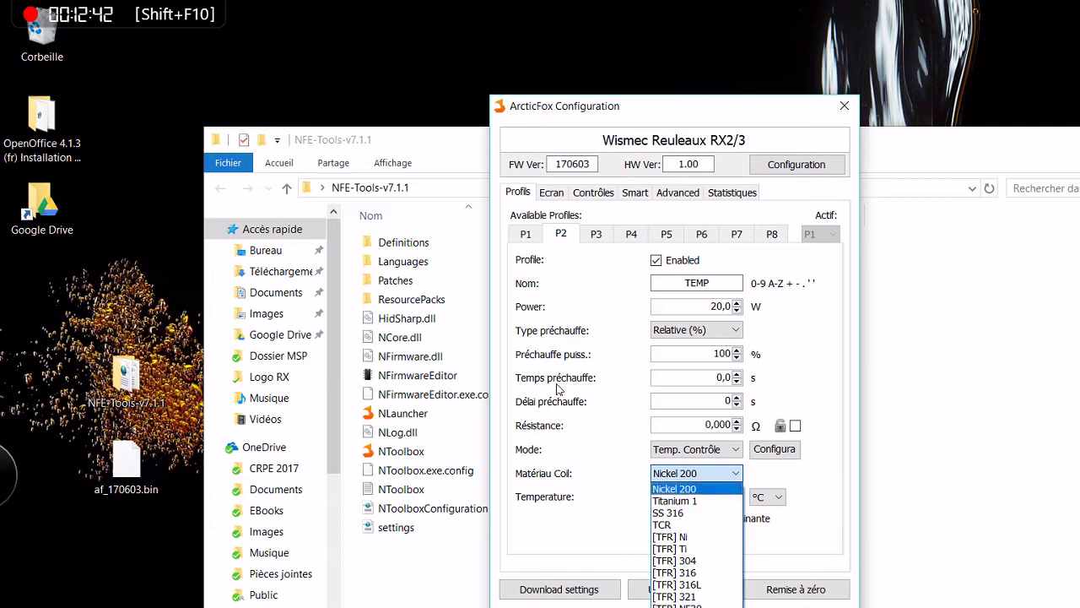
click(695, 478)
click(695, 475)
click(688, 476)
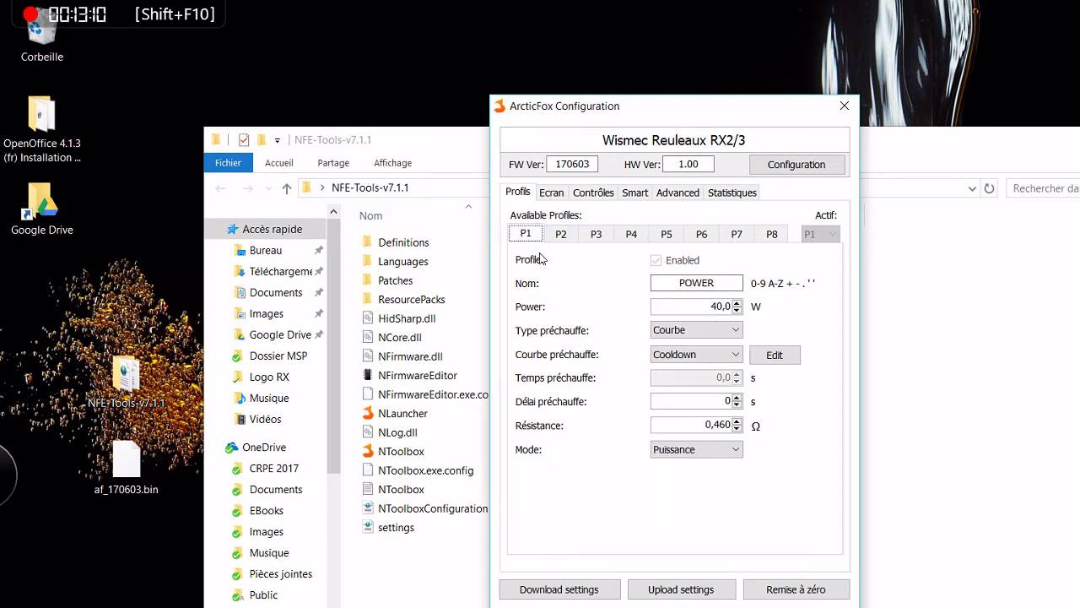
Look through the settings of profiles P2 to P8
click(561, 233)
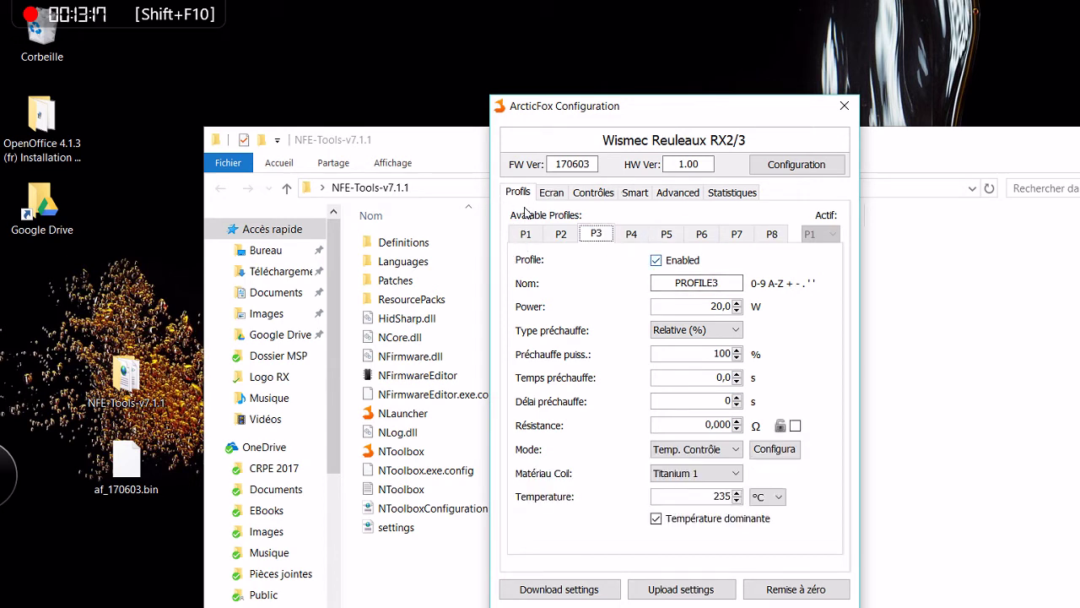
key(Right)
key(Right)
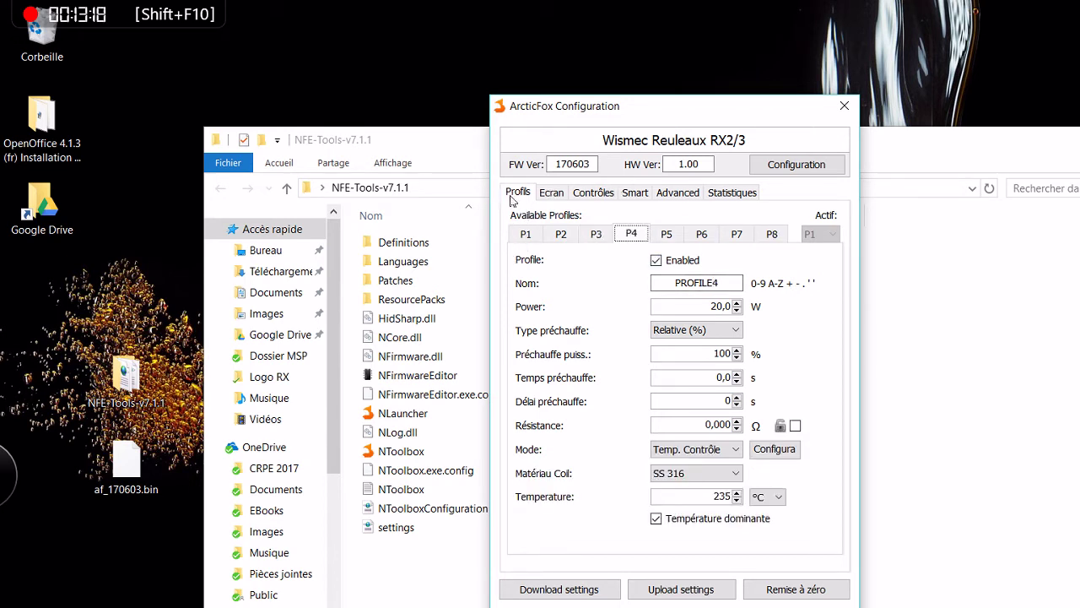
key(Right)
key(Right)
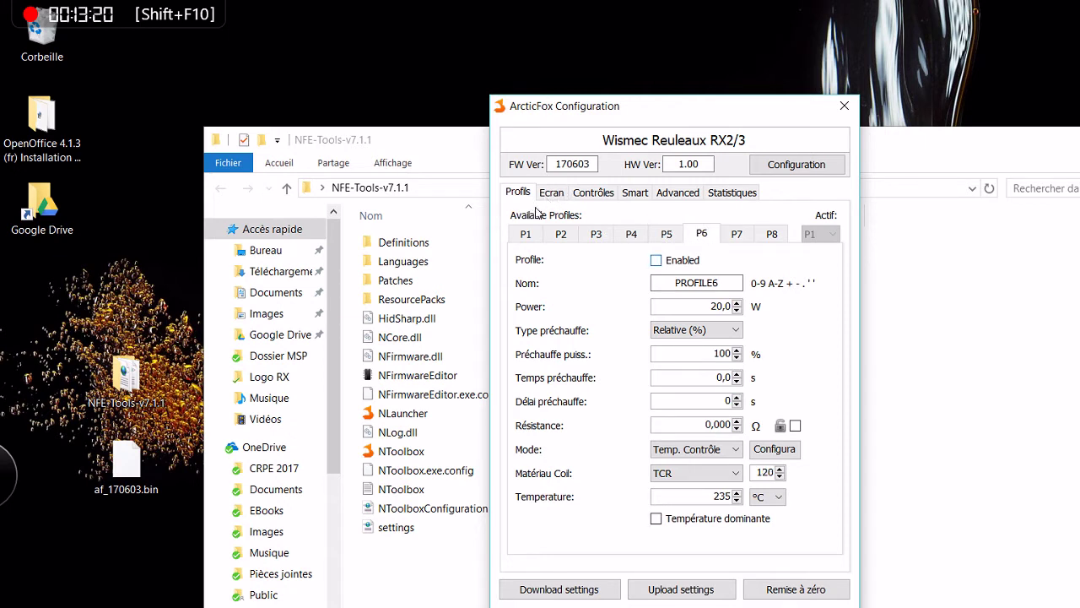
key(Right)
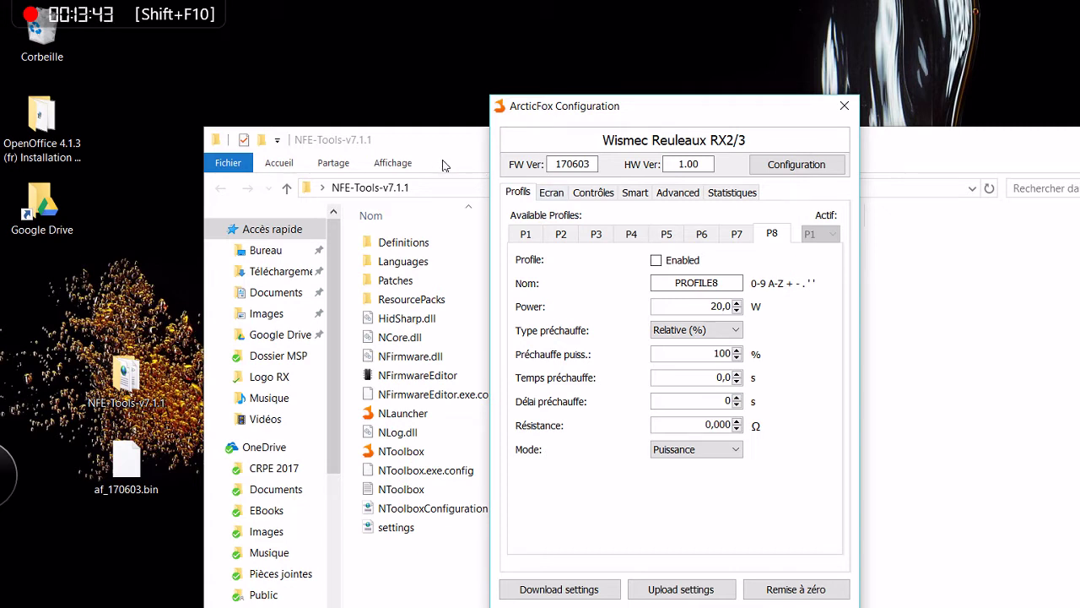
Review the display's brightness, idle times, puff screen delay and flip settings
click(551, 192)
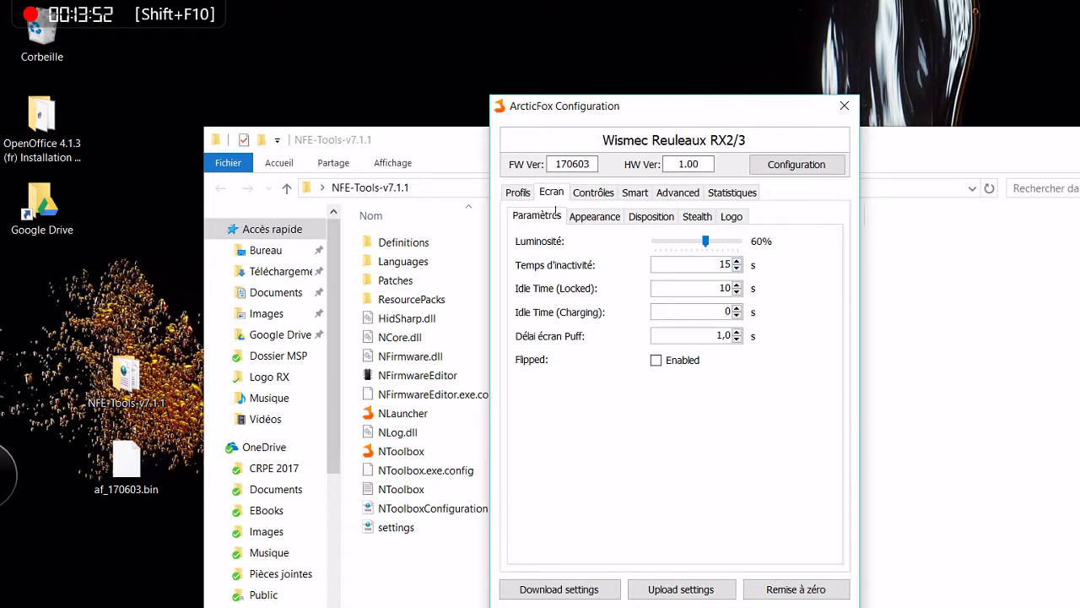
key(Tab)
key(Tab)
key(shift+End)
click(719, 267)
key(Tab)
key(Left)
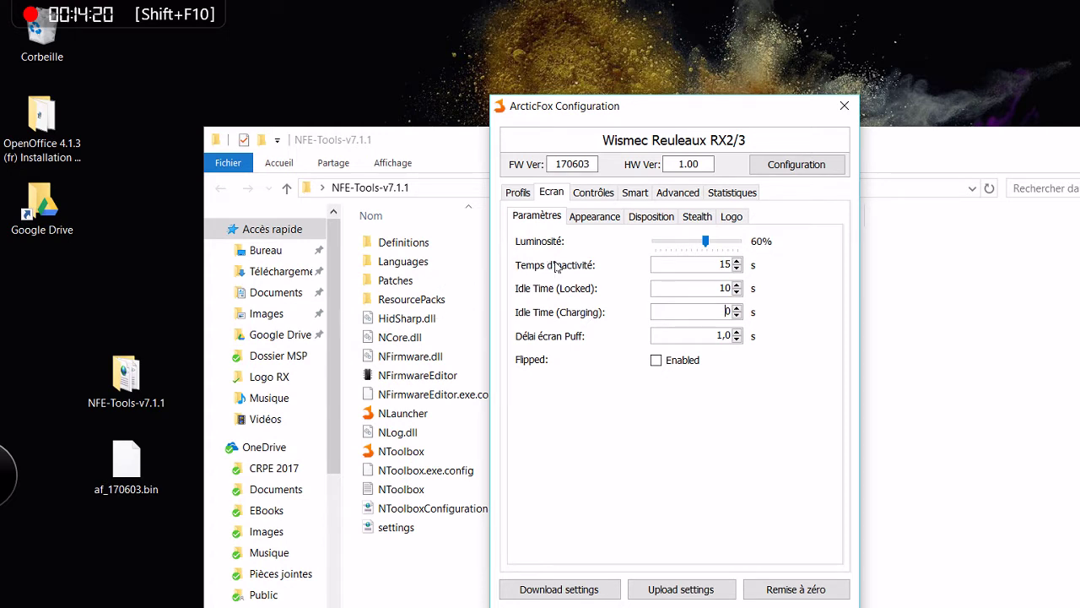
key(Tab)
Open the display's appearance settings and examine the Classique, Foxy and Cercle main skins, keeping Foxy
key(ctrl+Tab)
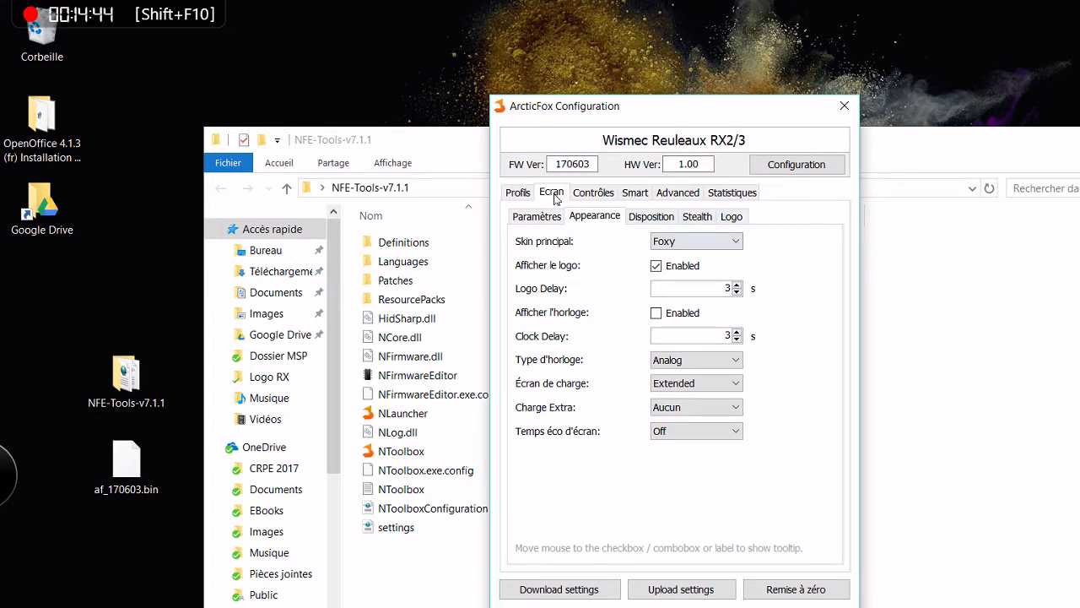
click(694, 242)
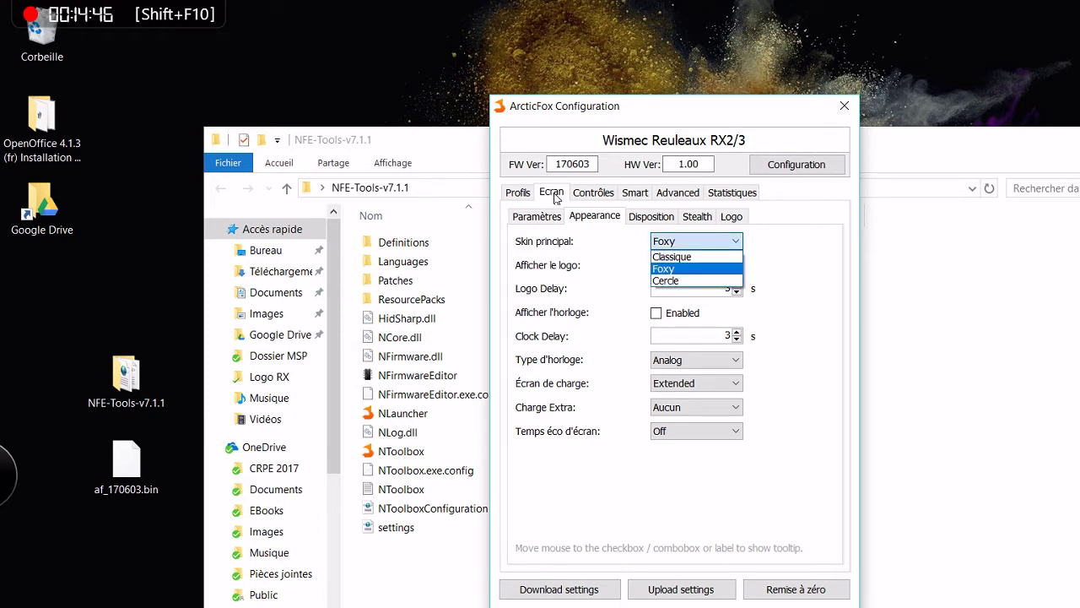
click(694, 241)
click(693, 244)
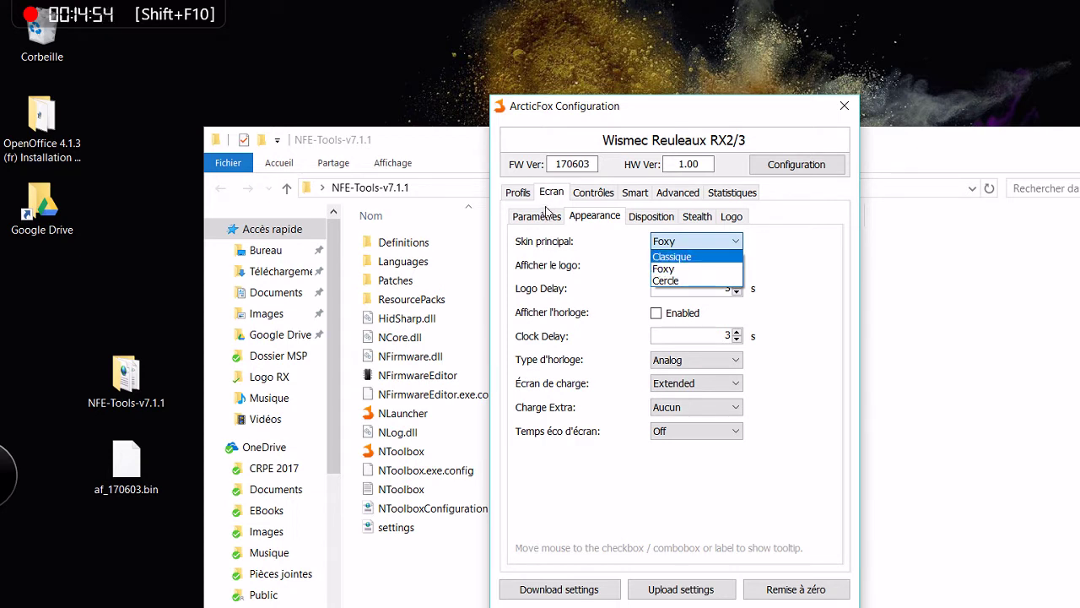
key(Down)
key(Down)
key(Up)
key(Up)
click(538, 217)
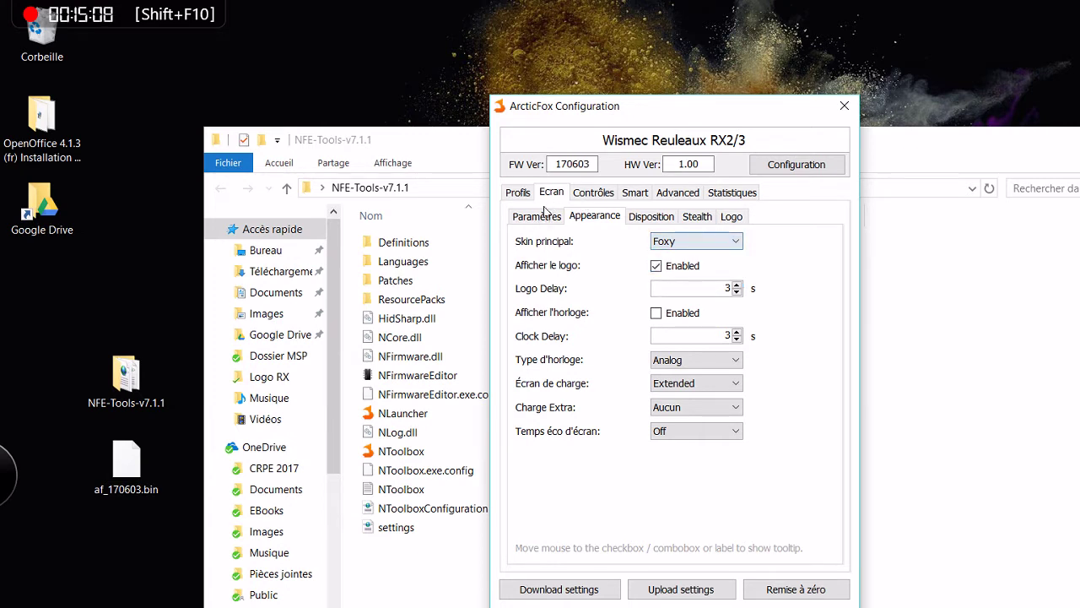
click(544, 195)
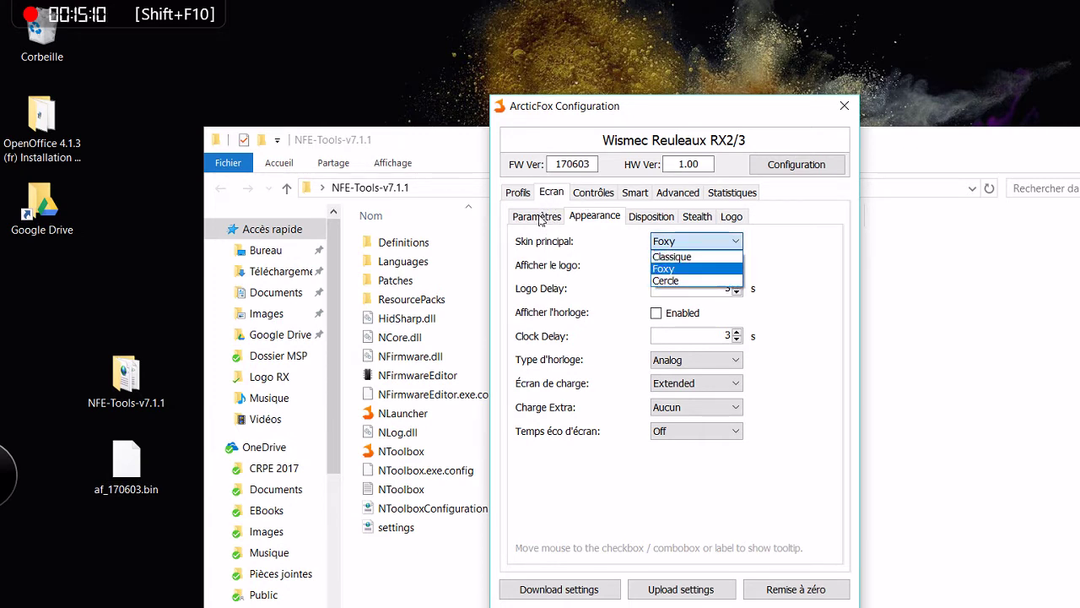
click(541, 216)
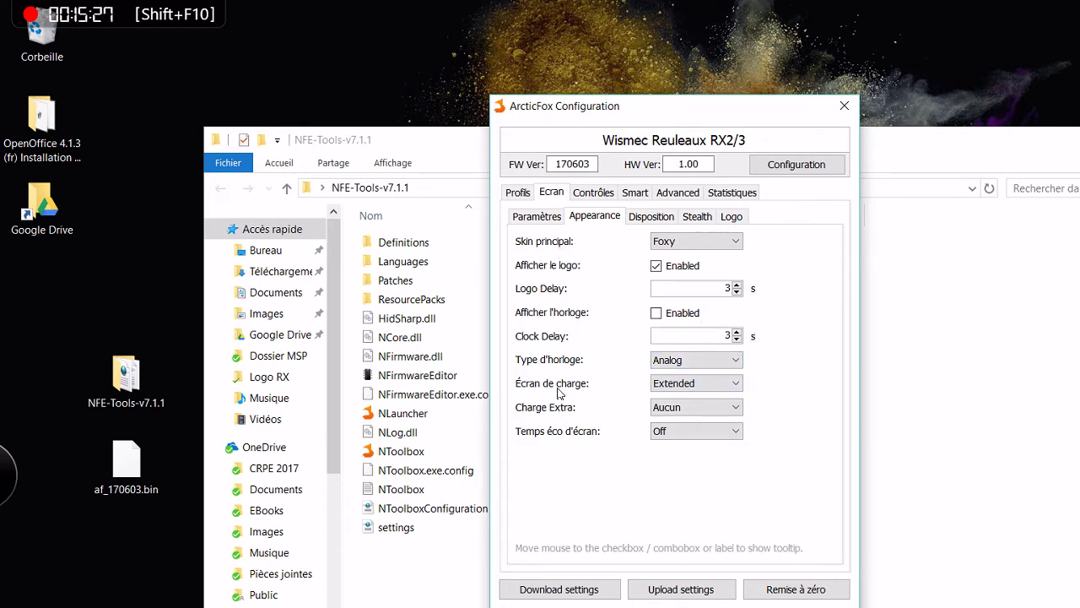
Switch the clock type to Numérique and back to Analog
click(686, 360)
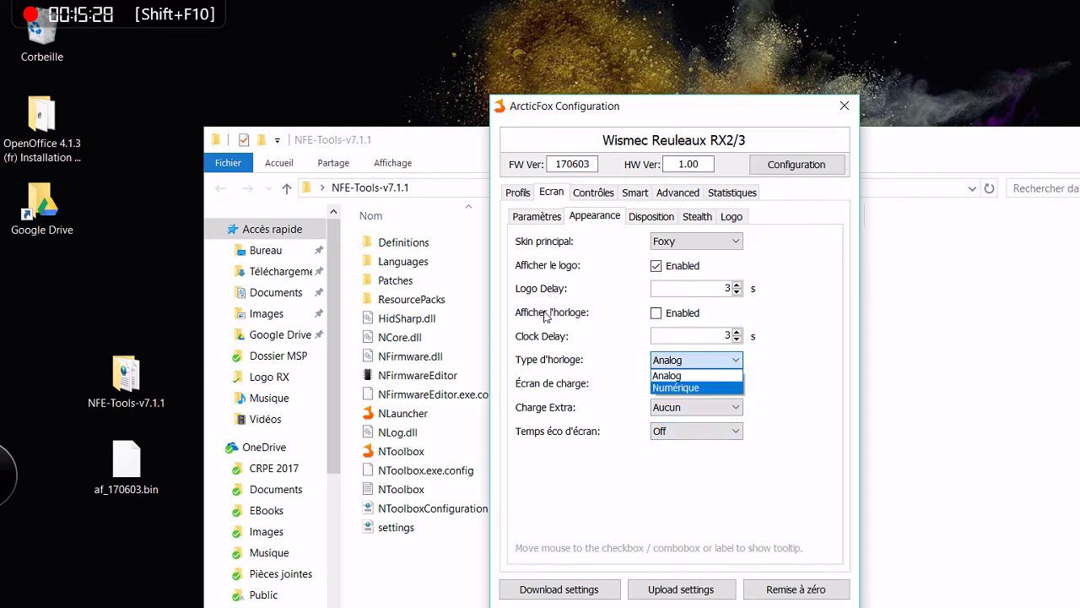
click(680, 388)
click(687, 360)
click(680, 372)
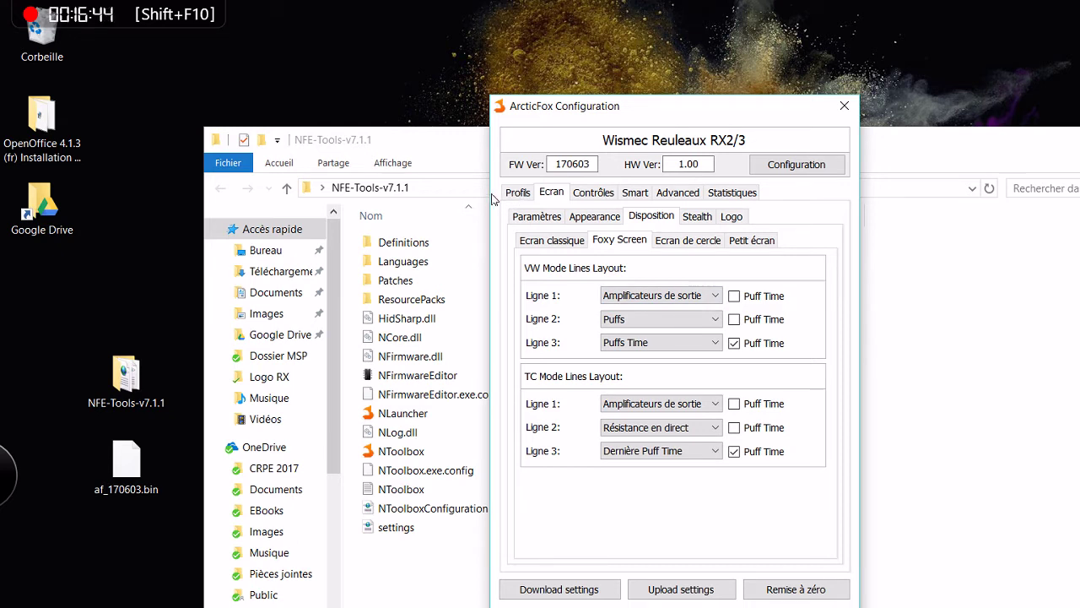
Look through the line layouts of the classic, Foxy, circle and small screens, returning to the Foxy screen
click(550, 241)
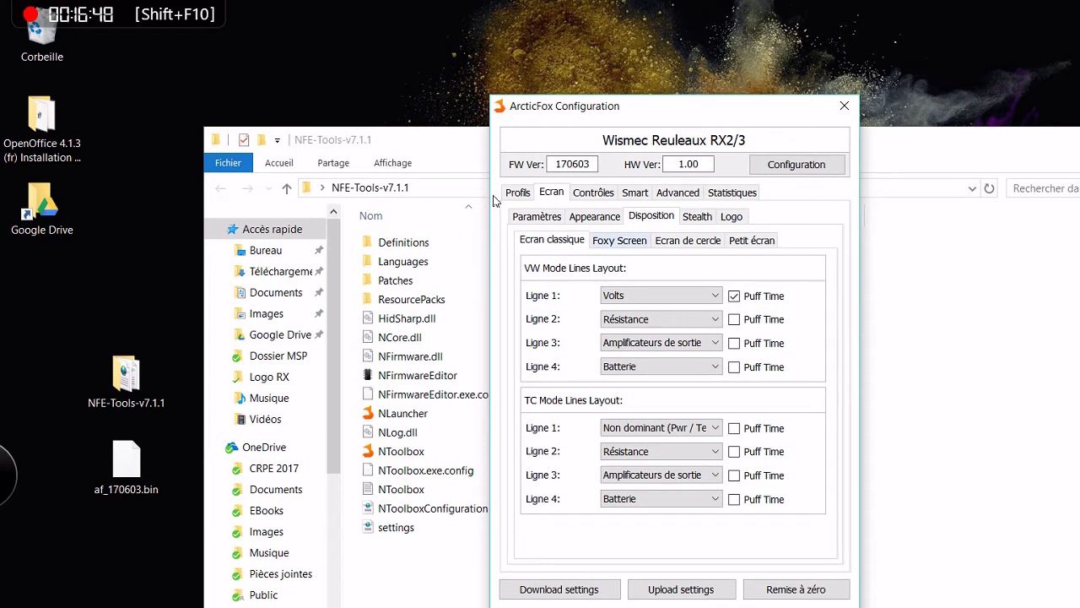
click(619, 240)
click(688, 240)
key(Right)
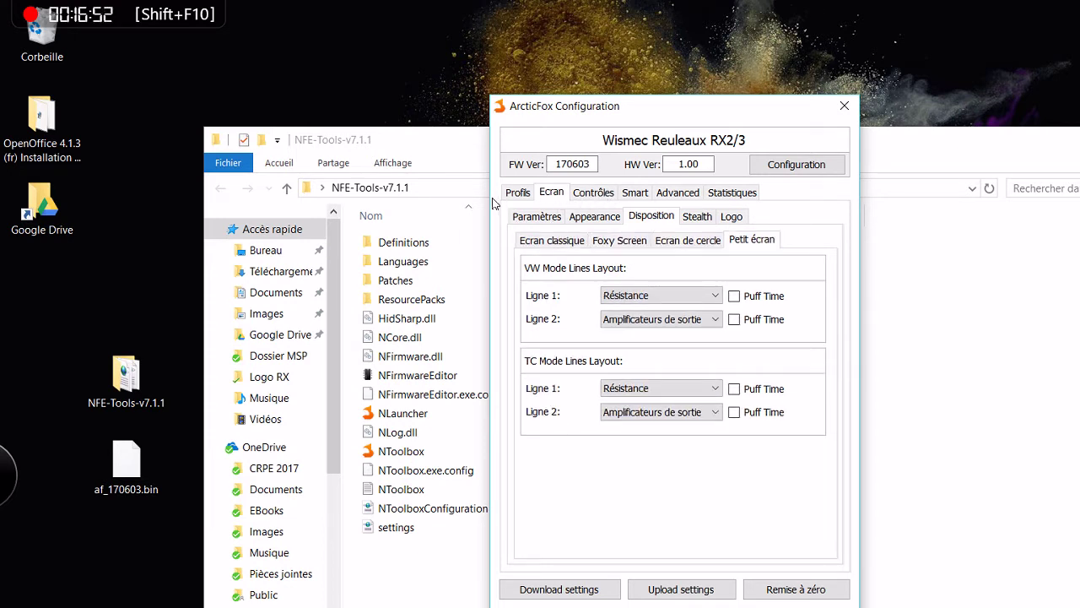
key(Left)
key(Left)
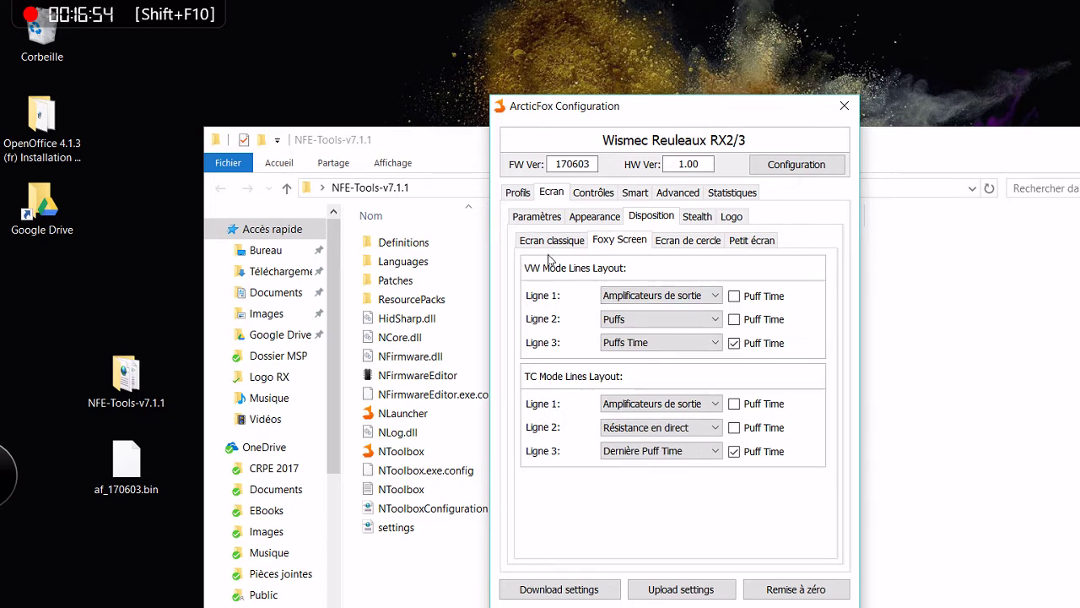
Examine the data choices for line 1 of the Foxy screen's VW mode layout, keeping Amplificateurs de sortie
key(Tab)
key(Tab)
key(alt+Down)
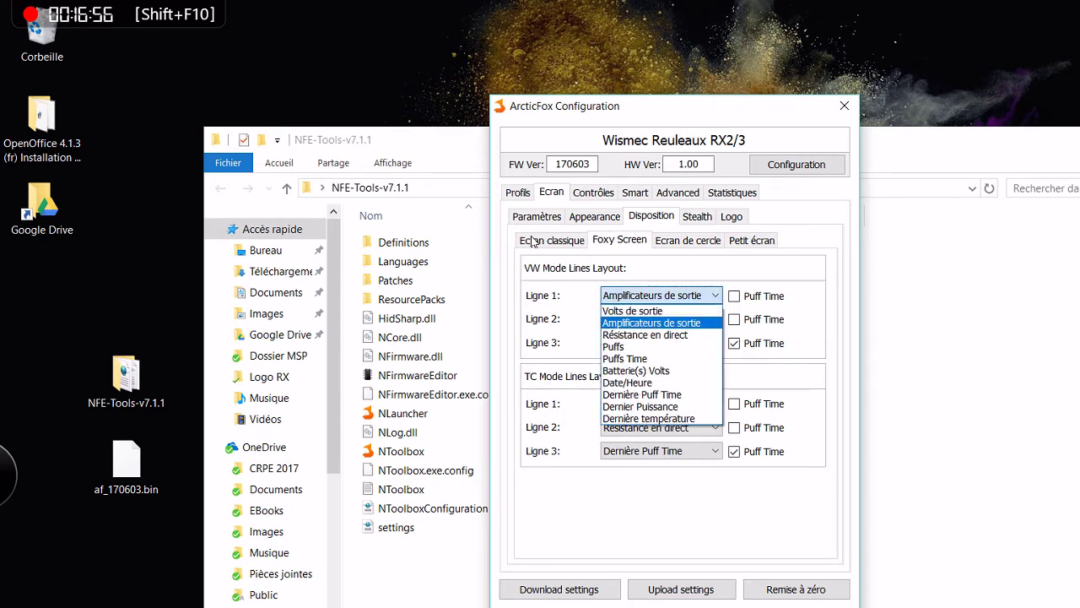
key(Up)
key(Down)
key(Up)
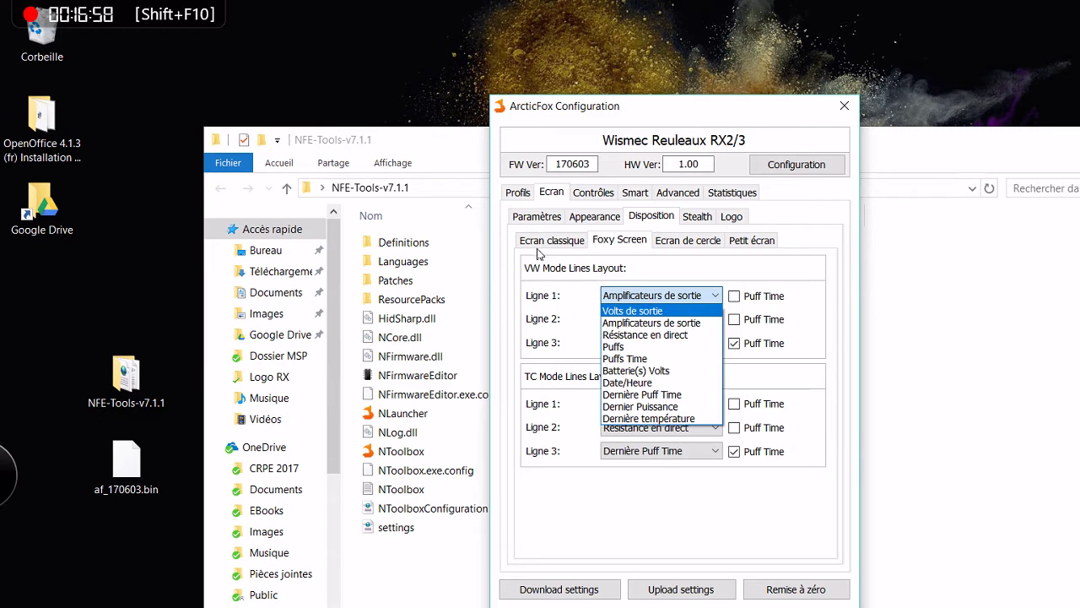
key(Down)
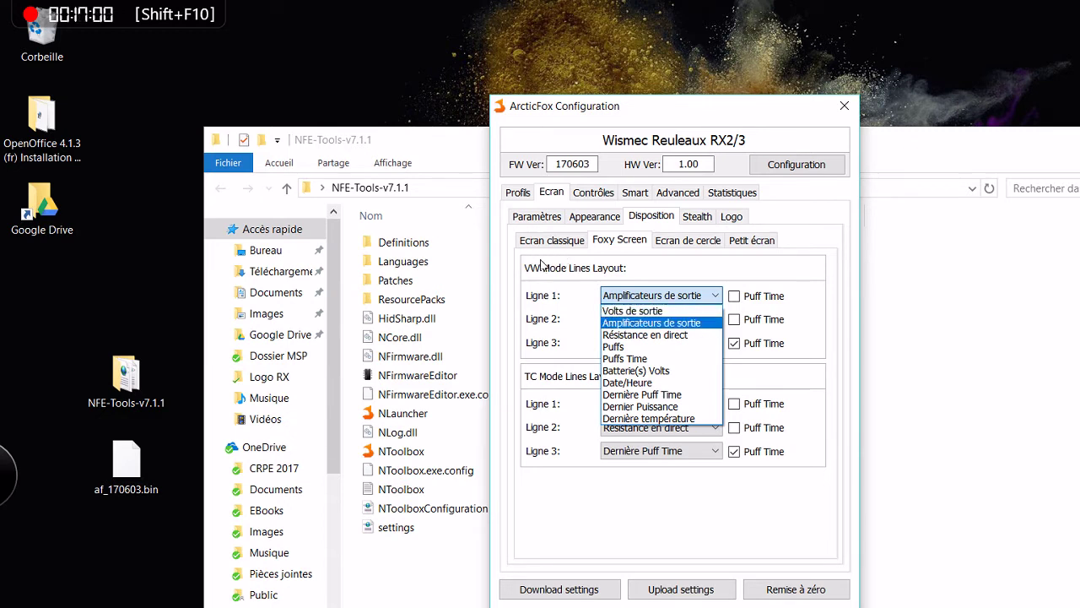
key(Down)
key(Down)
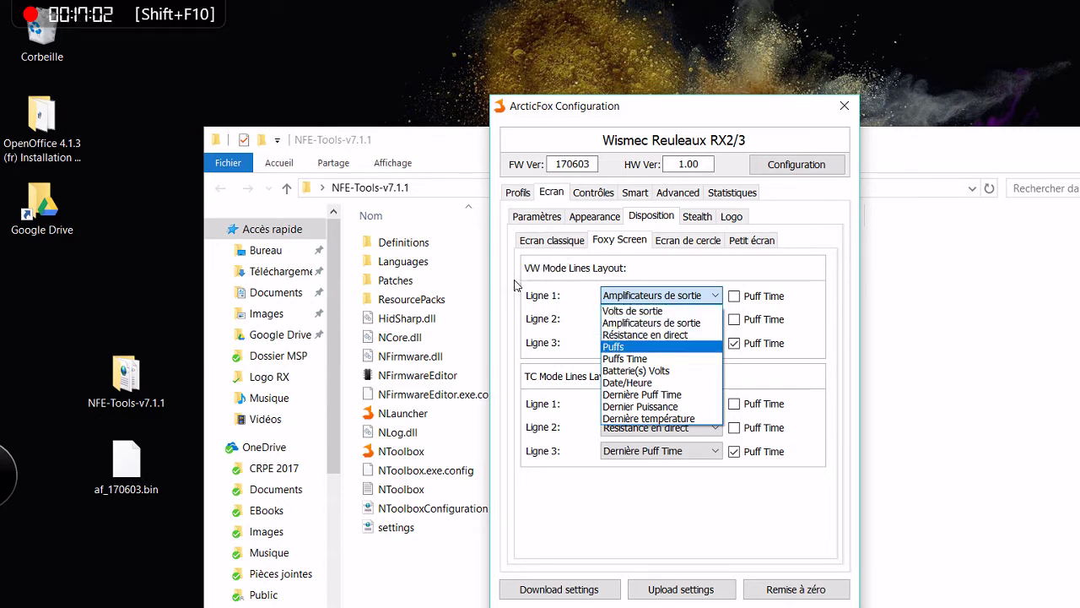
key(Down)
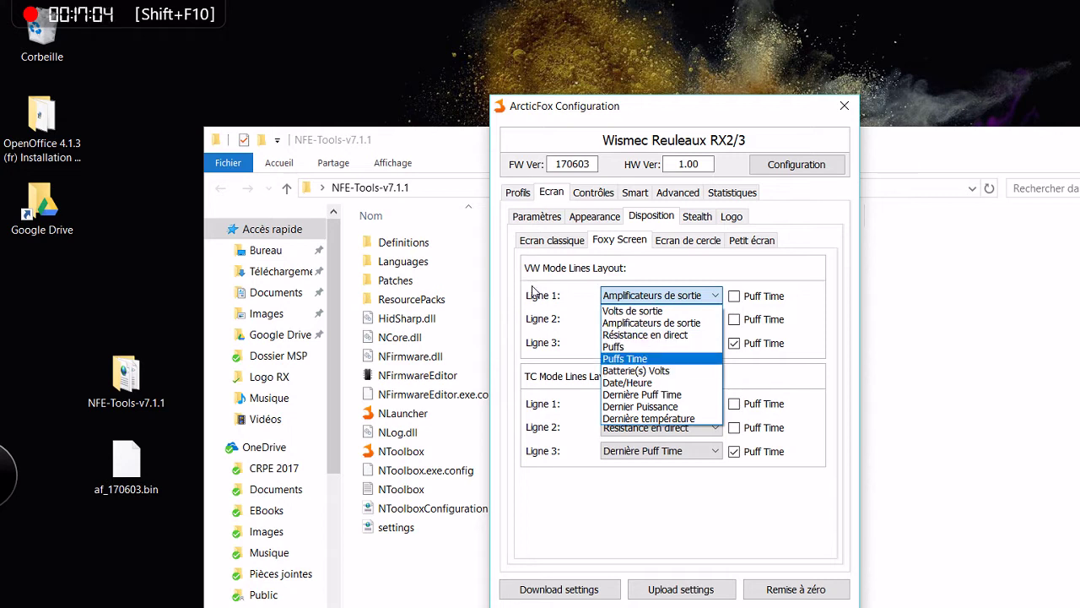
key(Down)
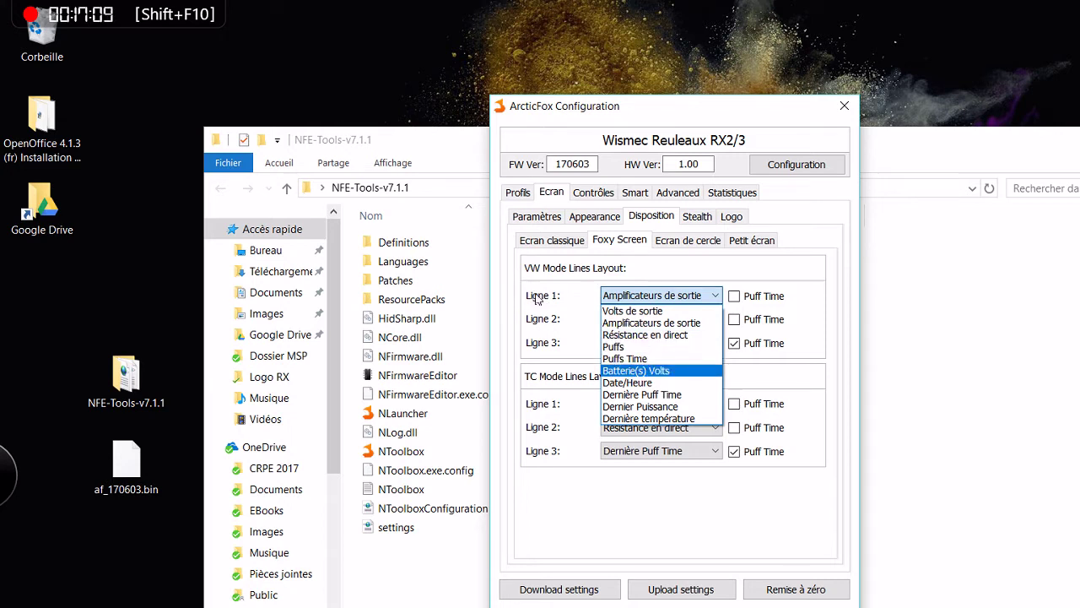
key(Down)
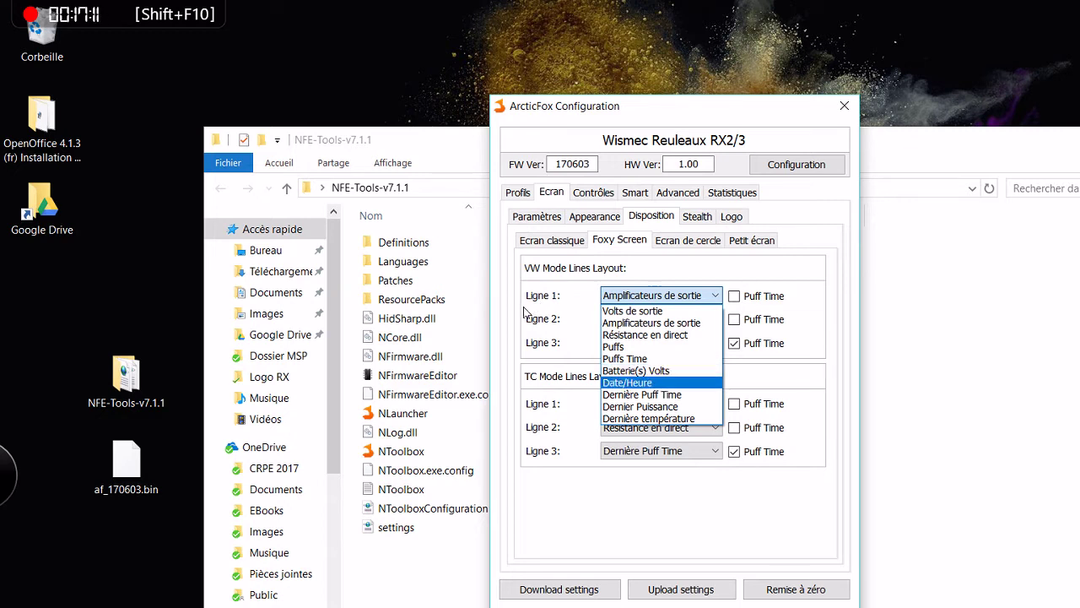
key(Down)
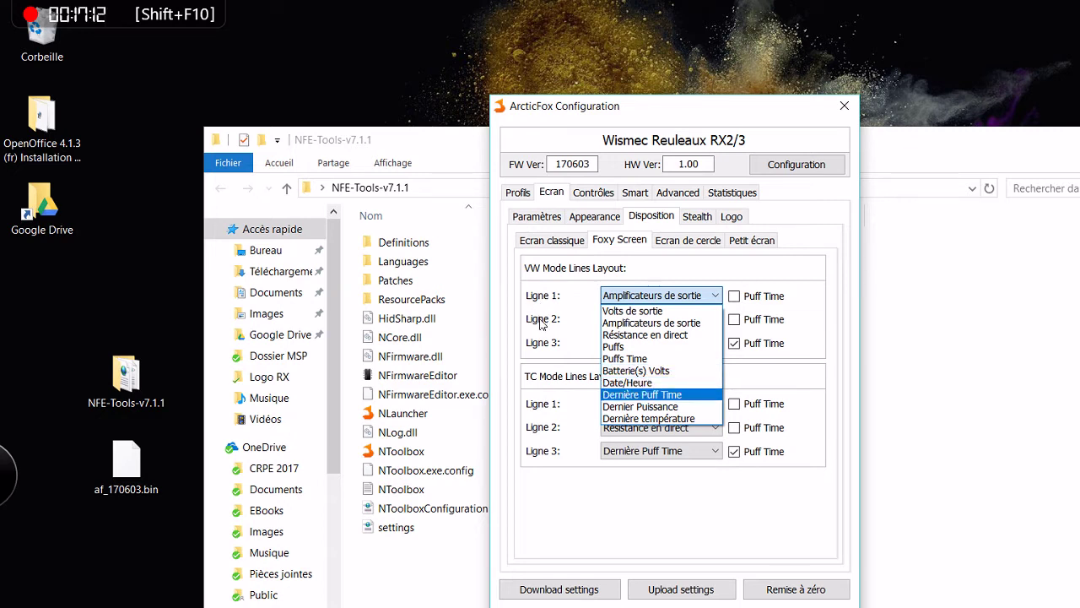
key(Down)
key(Down)
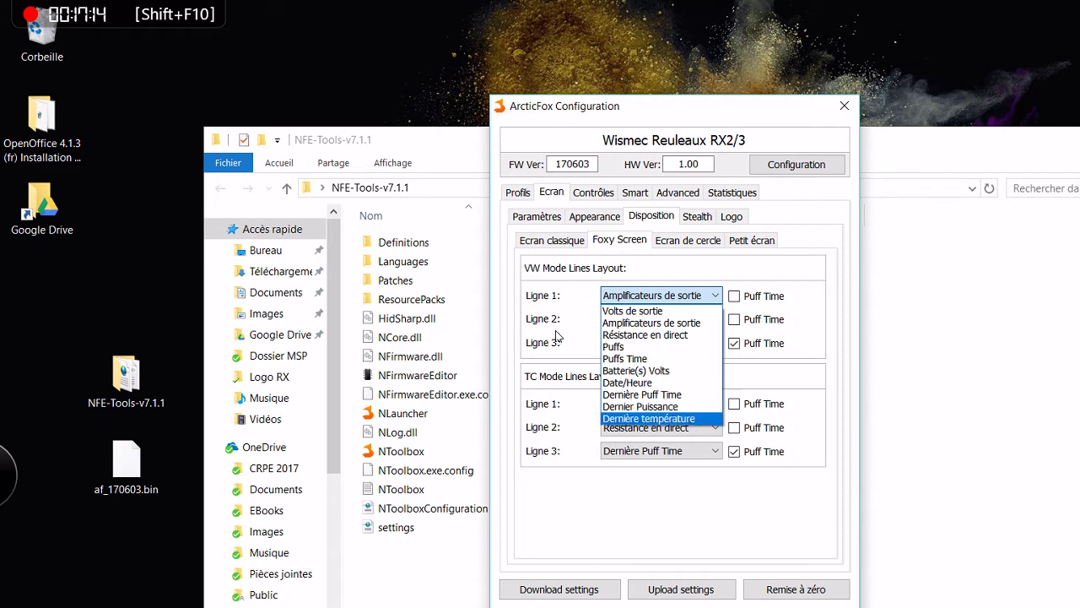
key(Up)
key(Up)
key(Up)
key(Up)
key(Up)
key(Up)
key(Up)
key(Up)
key(Up)
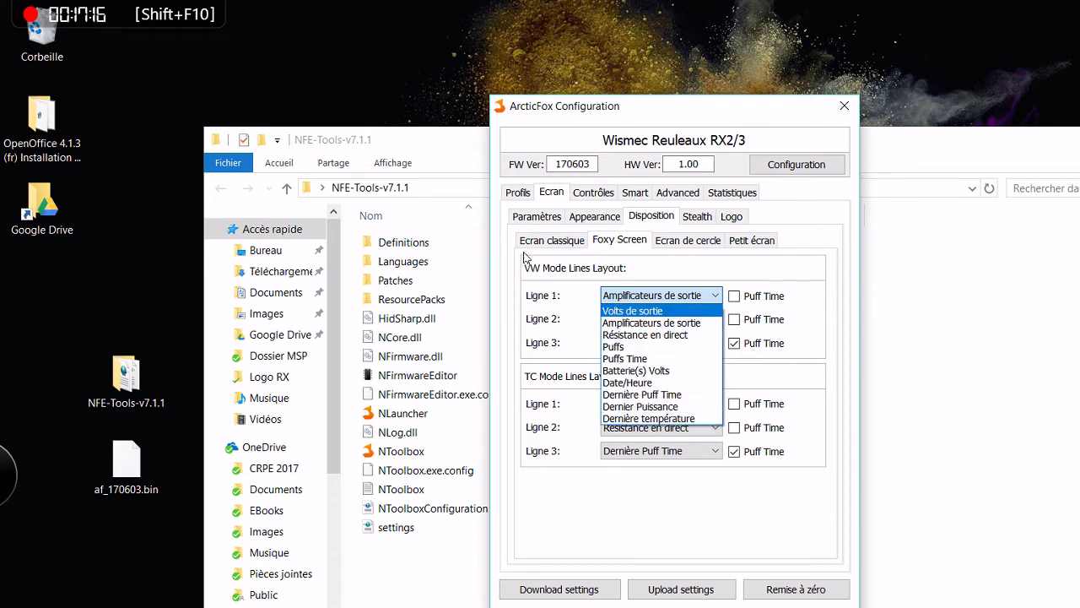
key(Down)
key(Return)
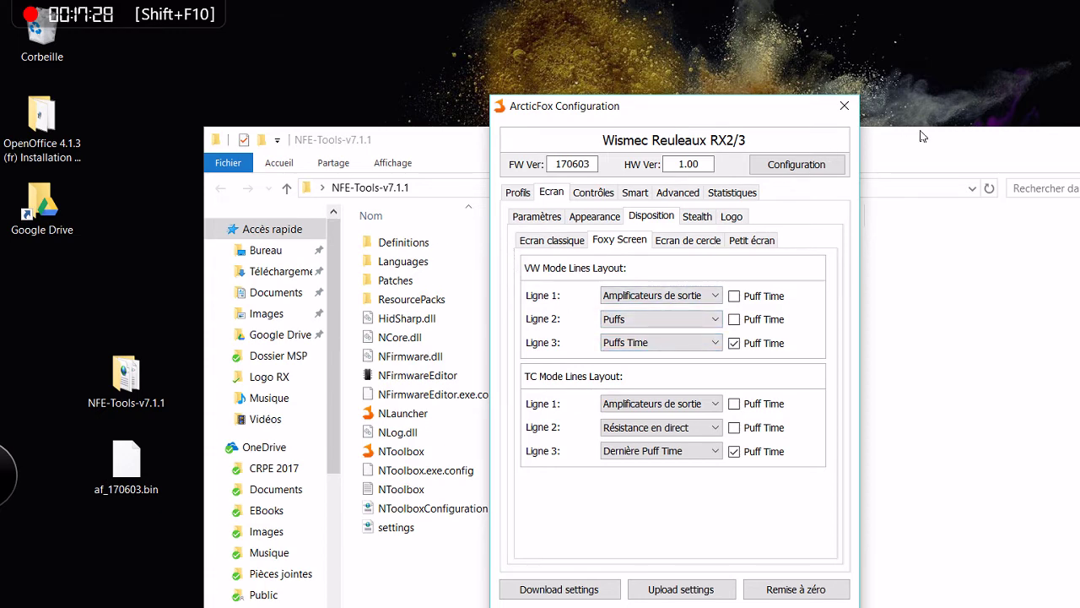
Clear away the NFE-Tools-v7.1.1 folder window and toggle the display's stealth options Mode furtif, Show Charging and Show Screensaver
drag(921, 132, 937, 106)
click(937, 106)
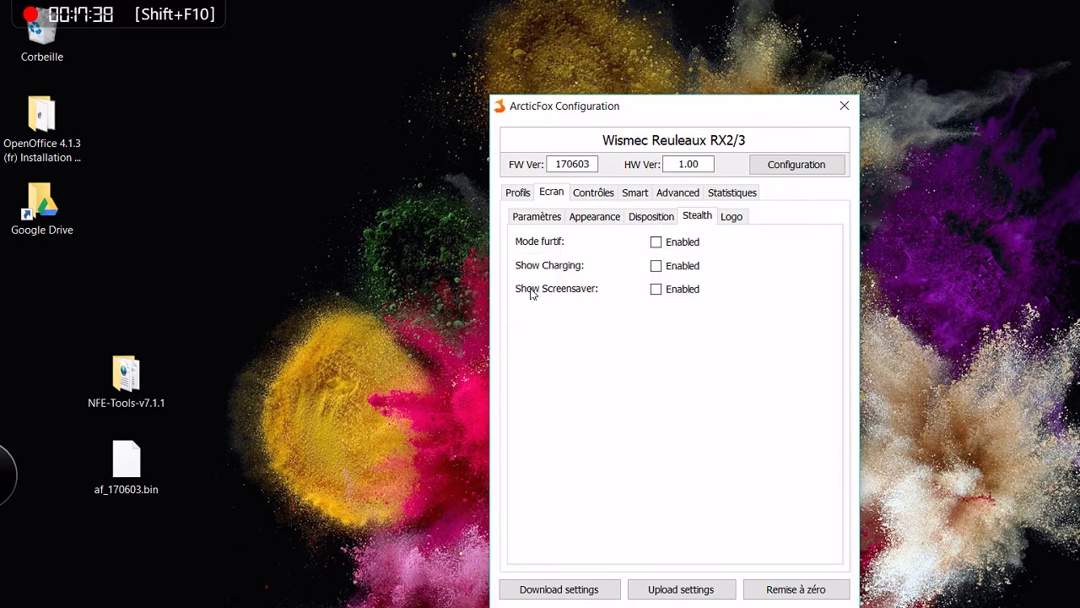
click(657, 243)
click(657, 242)
click(657, 242)
click(656, 242)
click(657, 265)
click(657, 266)
key(Tab)
key(space)
Open the display's logo settings and browse for a logo file in the Logo RX folder on Google Drive
key(ctrl+Tab)
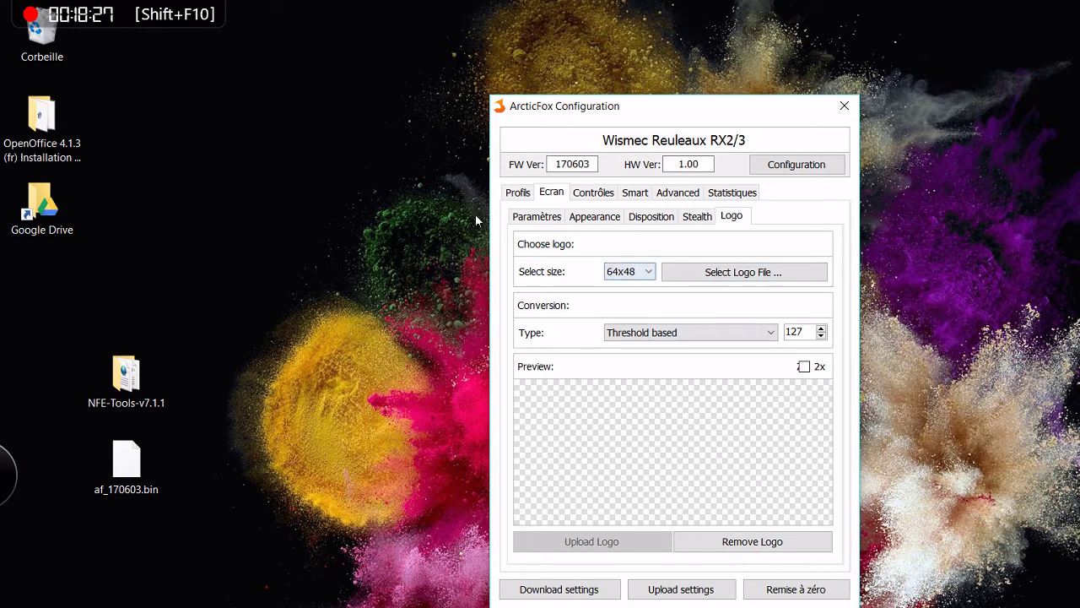
key(Tab)
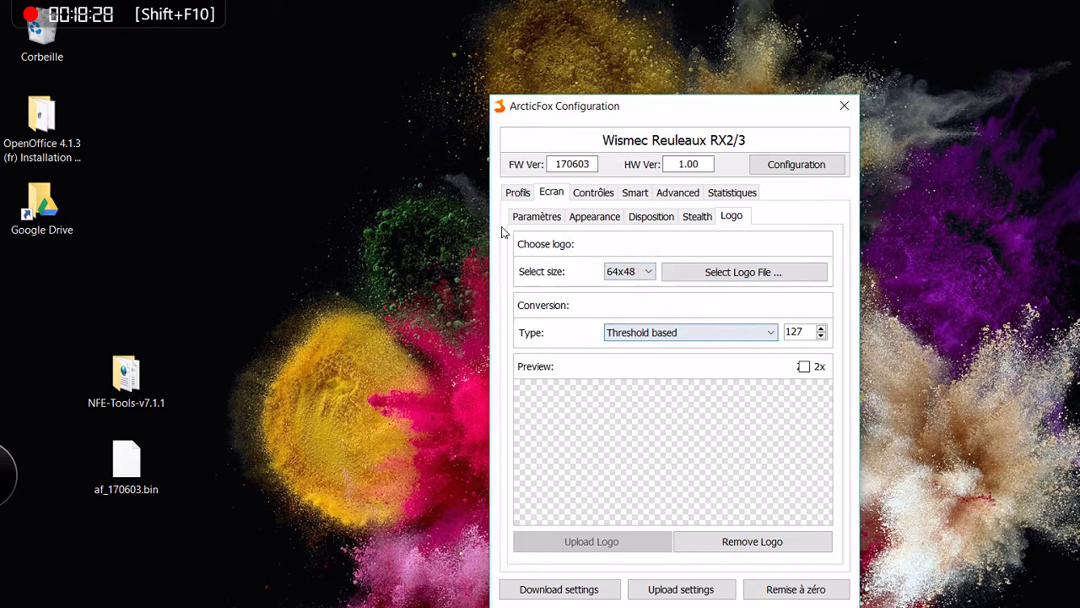
key(shift+Tab)
key(Return)
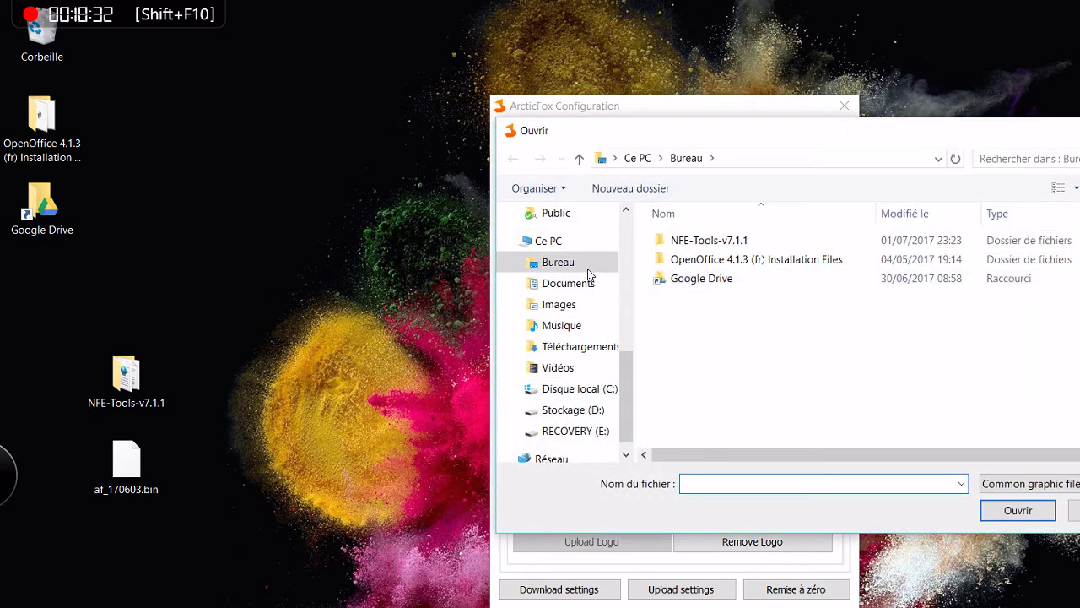
scroll(507, 295, up, 1)
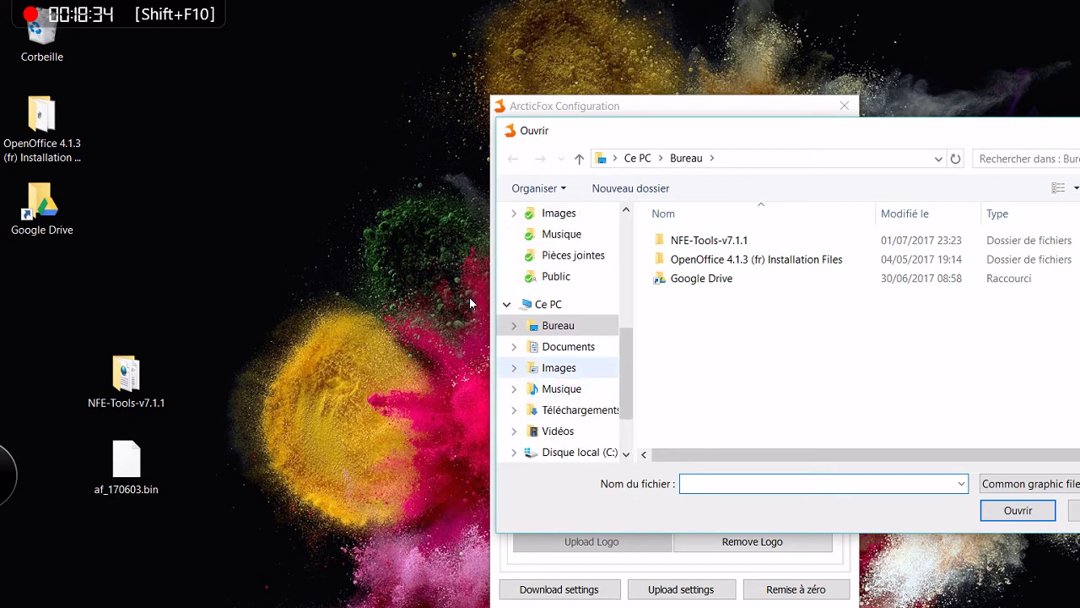
scroll(469, 299, up, 4)
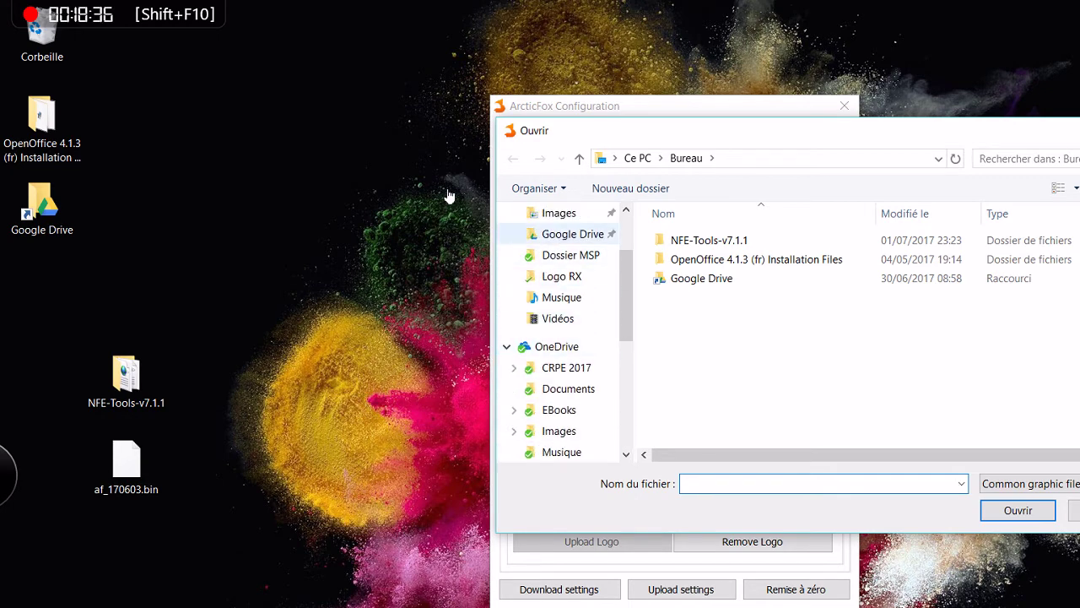
click(595, 230)
scroll(654, 308, down, 2)
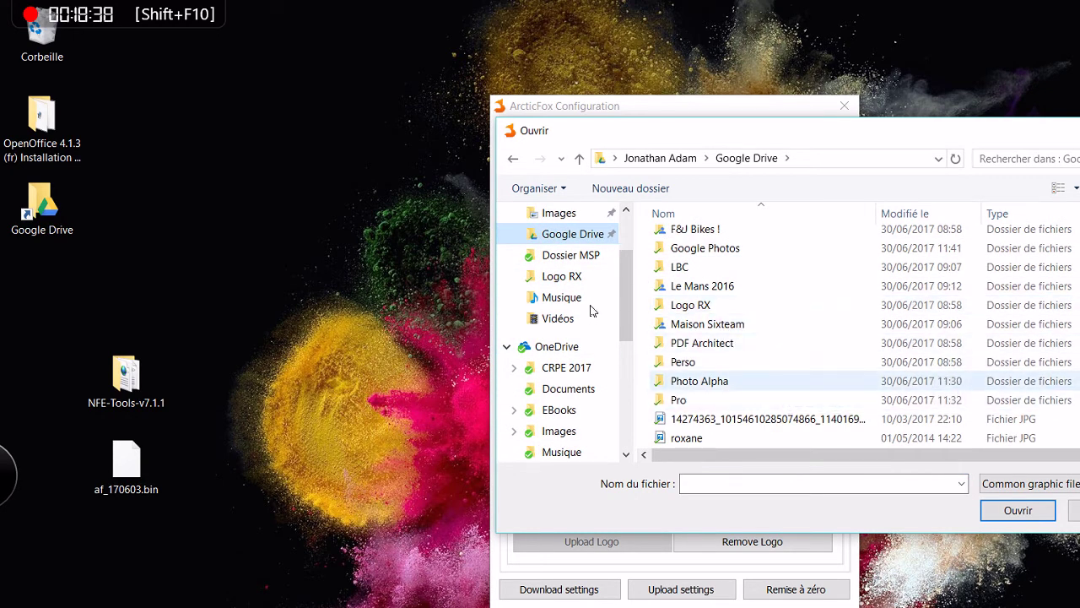
double_click(701, 305)
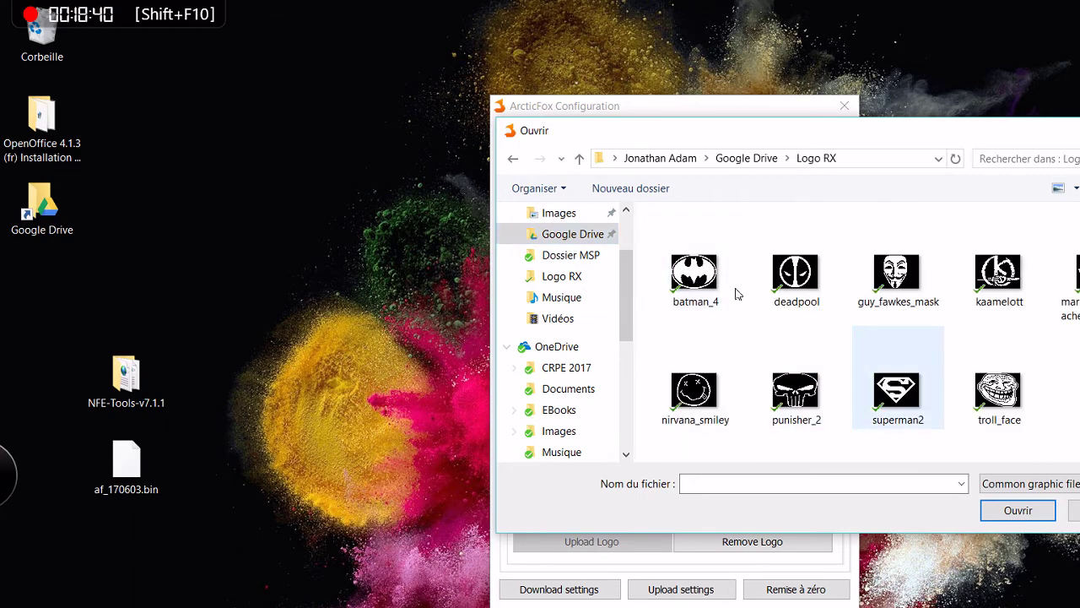
drag(748, 133, 593, 184)
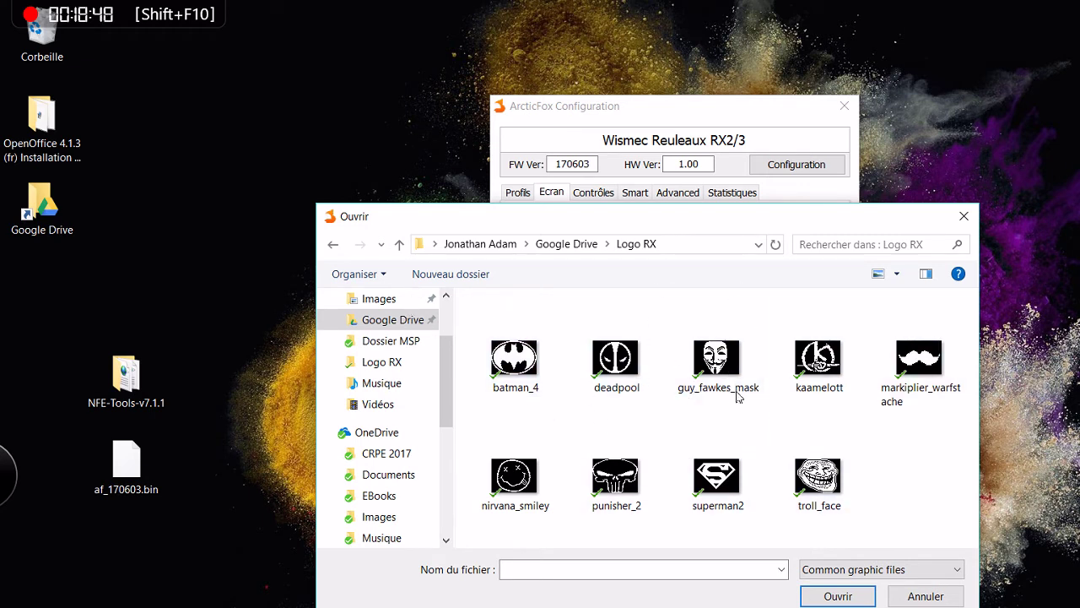
Load the nirvana_smiley image as the 64x48 logo and upload the logo and settings to the device
click(548, 451)
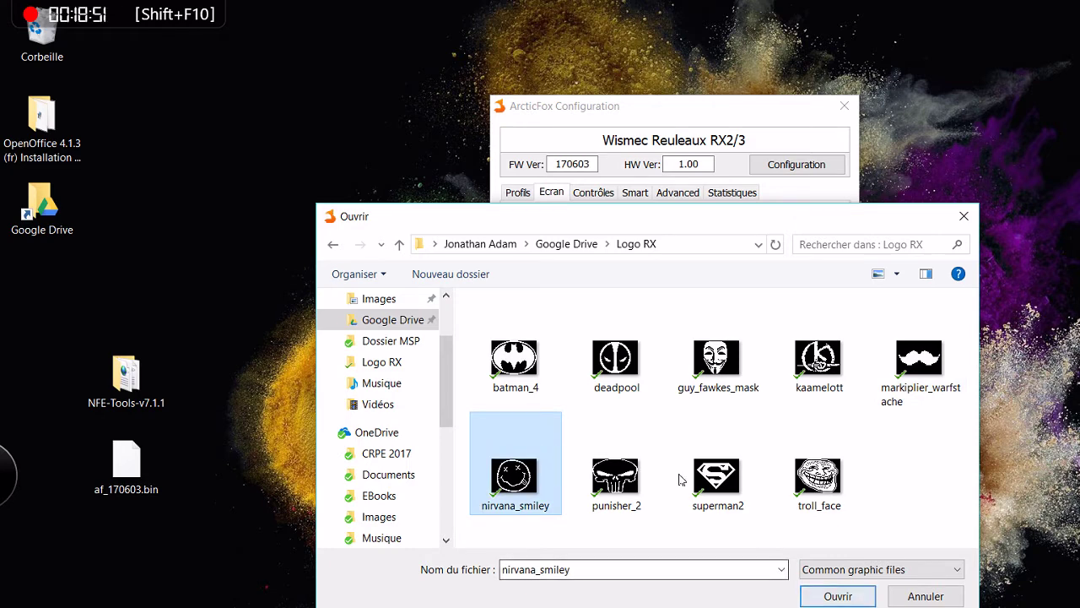
key(Return)
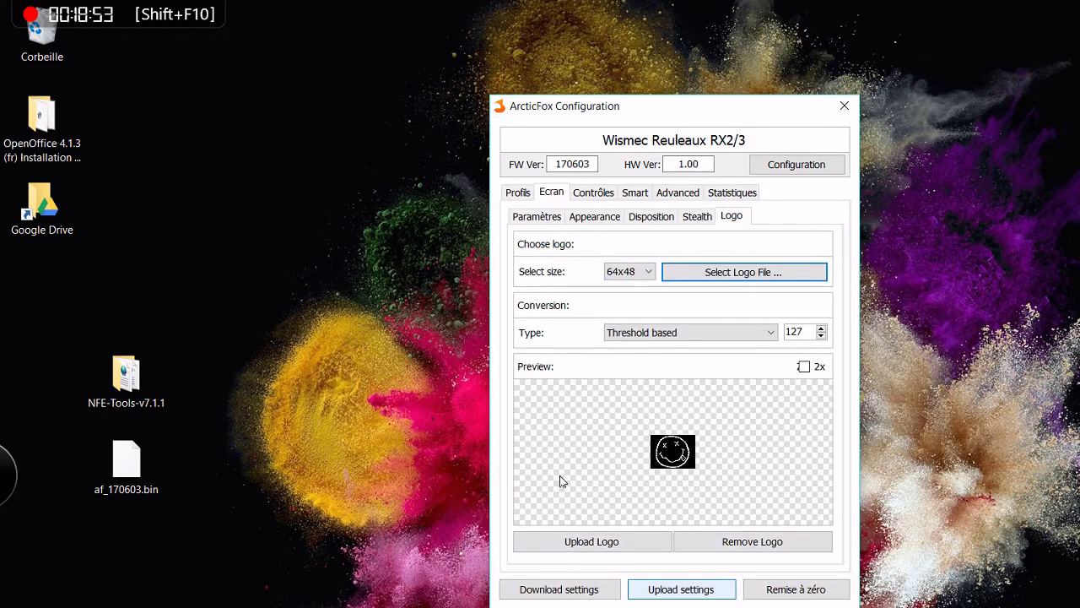
click(582, 541)
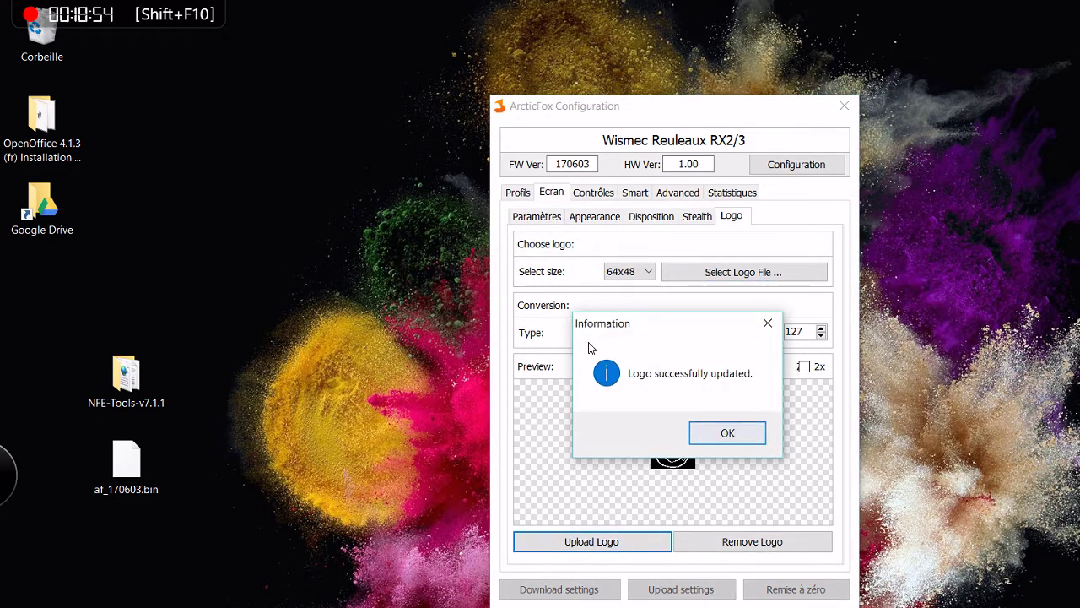
key(Return)
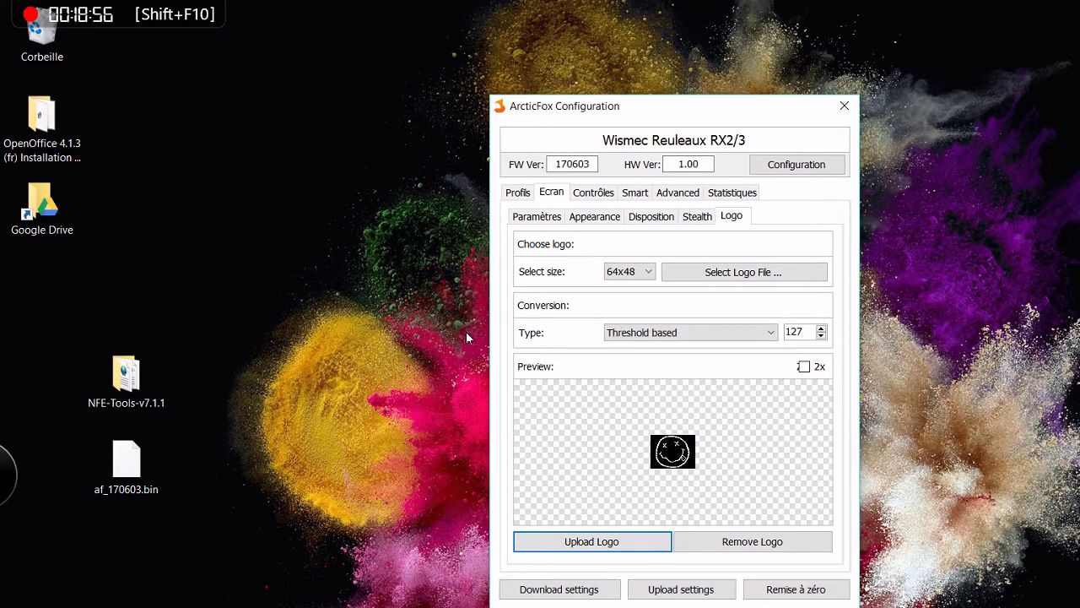
click(673, 588)
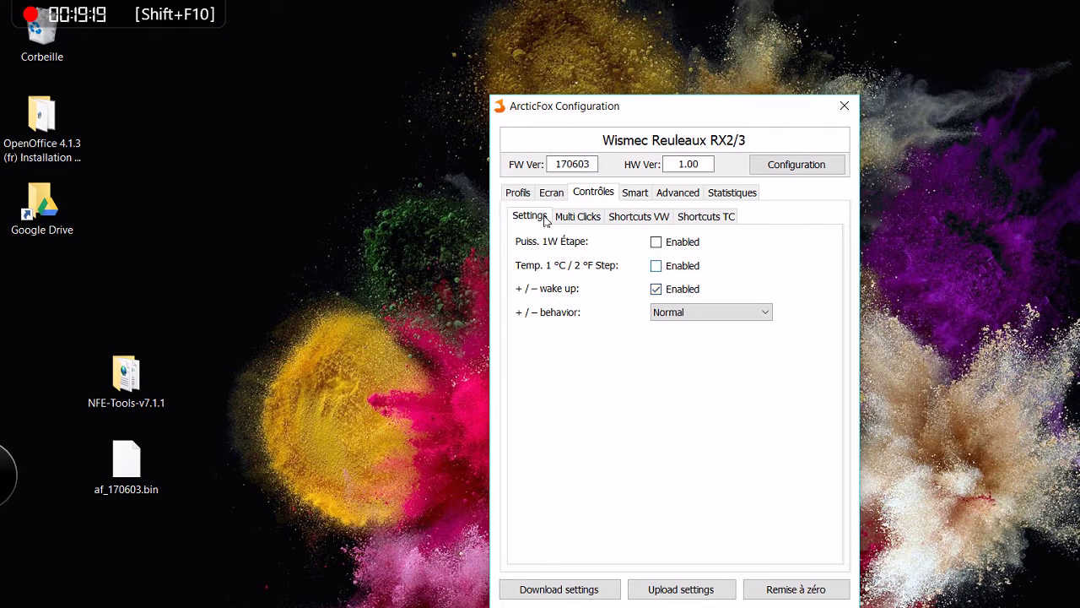
Enable Puiss. 1W Étape in the control settings and check the + / – behavior choices, keeping Normal
key(space)
click(691, 313)
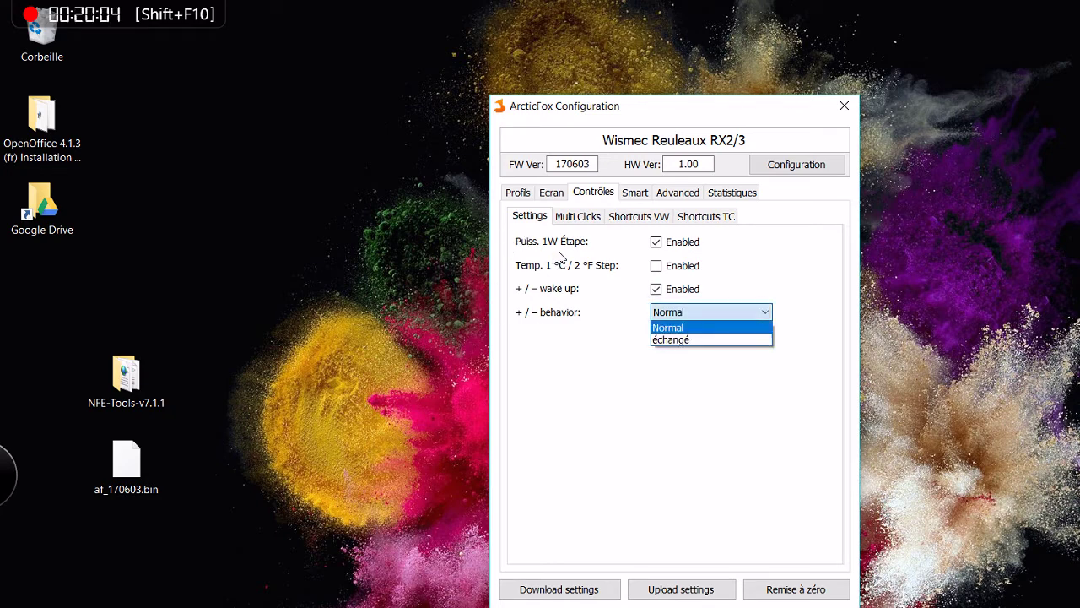
click(560, 257)
click(578, 256)
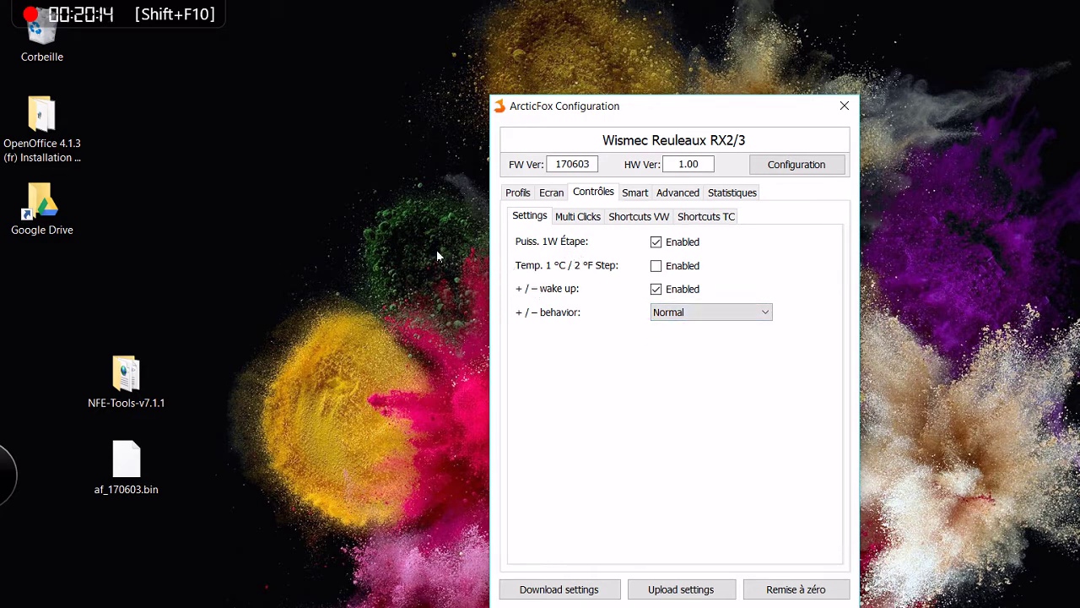
Assign Reset Counters to two fire-button clicks in VW mode in the multi-click controls
key(ctrl+Tab)
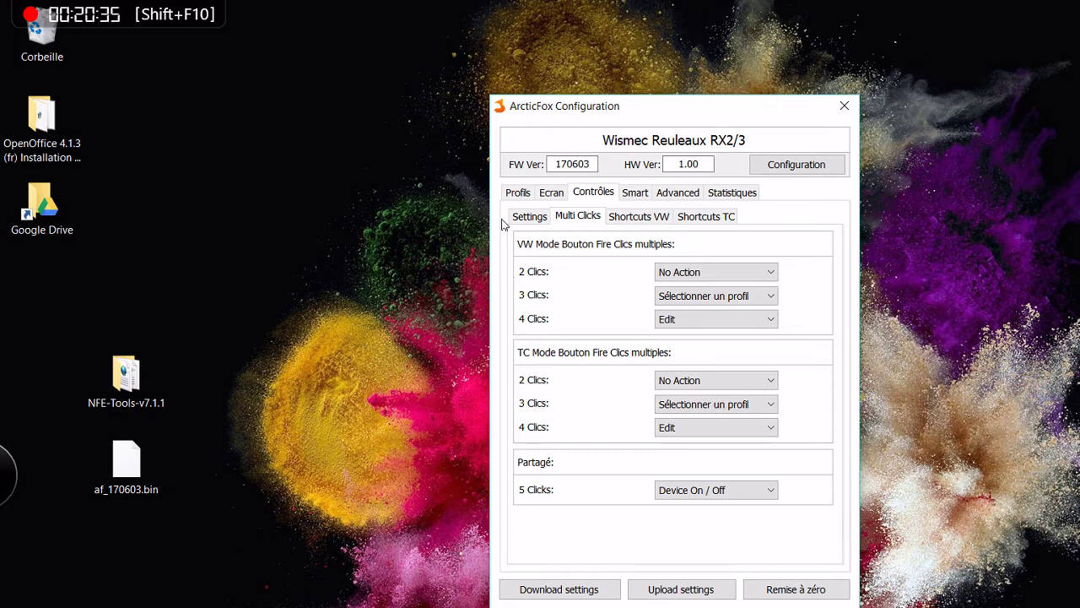
key(alt+Down)
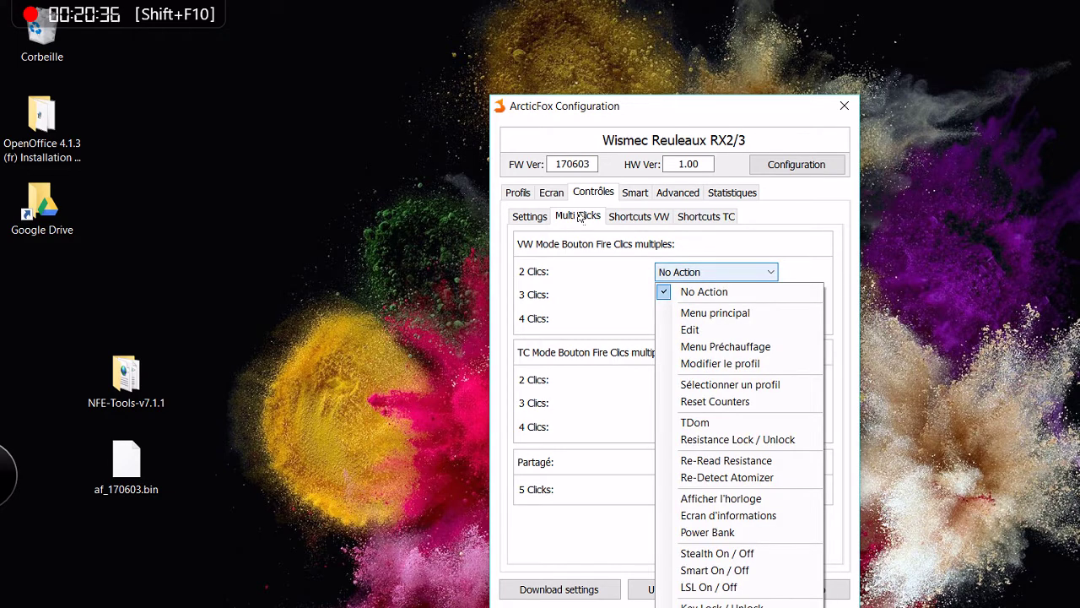
key(Down)
key(Down)
key(Down)
key(Down)
key(Down)
key(Down)
key(Down)
key(Down)
key(Down)
key(Down)
key(Down)
key(Down)
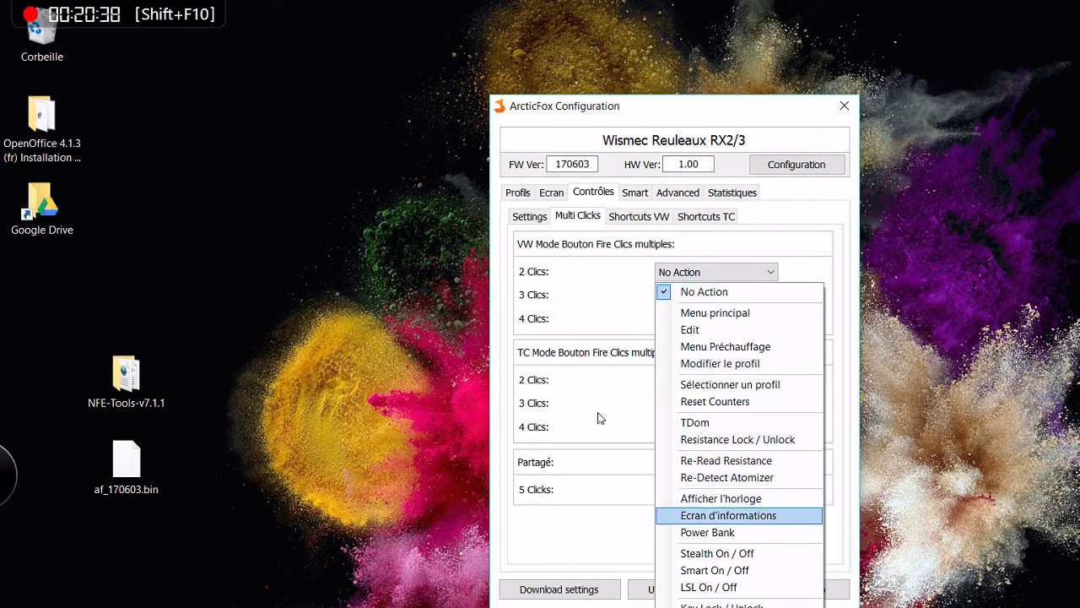
key(Up)
key(Up)
key(Up)
key(Up)
key(Up)
key(Up)
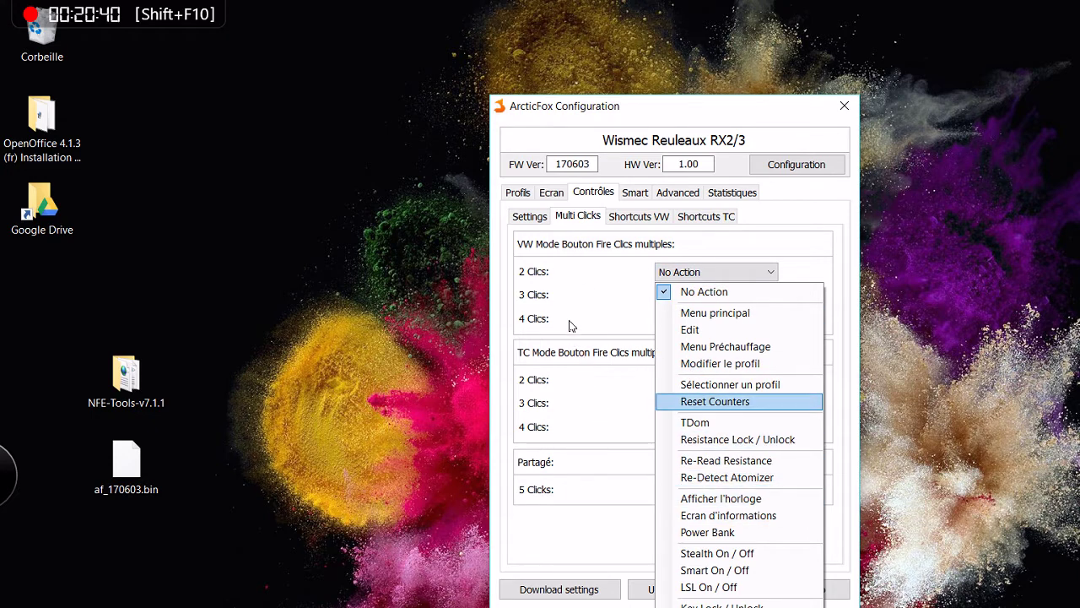
key(Return)
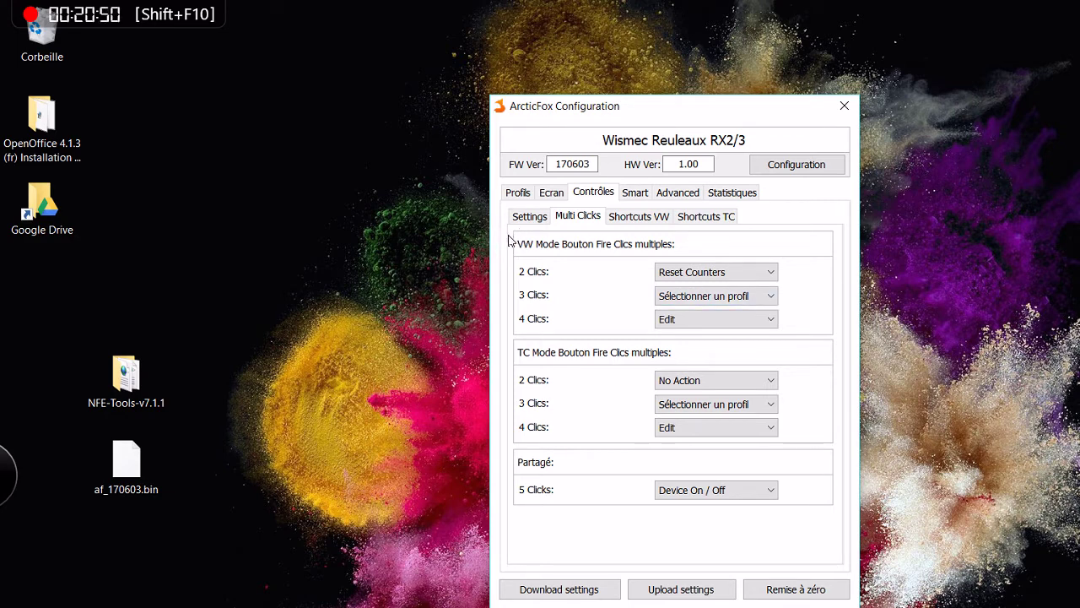
Assign Menu principal to four fire-button clicks in VW mode in the multi-click controls
key(Tab)
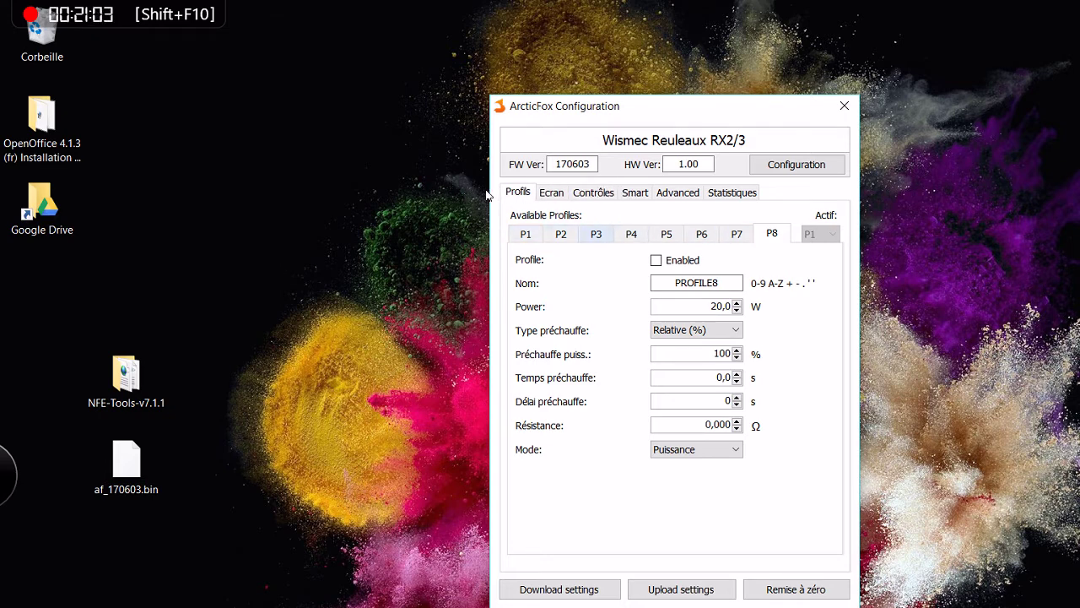
click(593, 192)
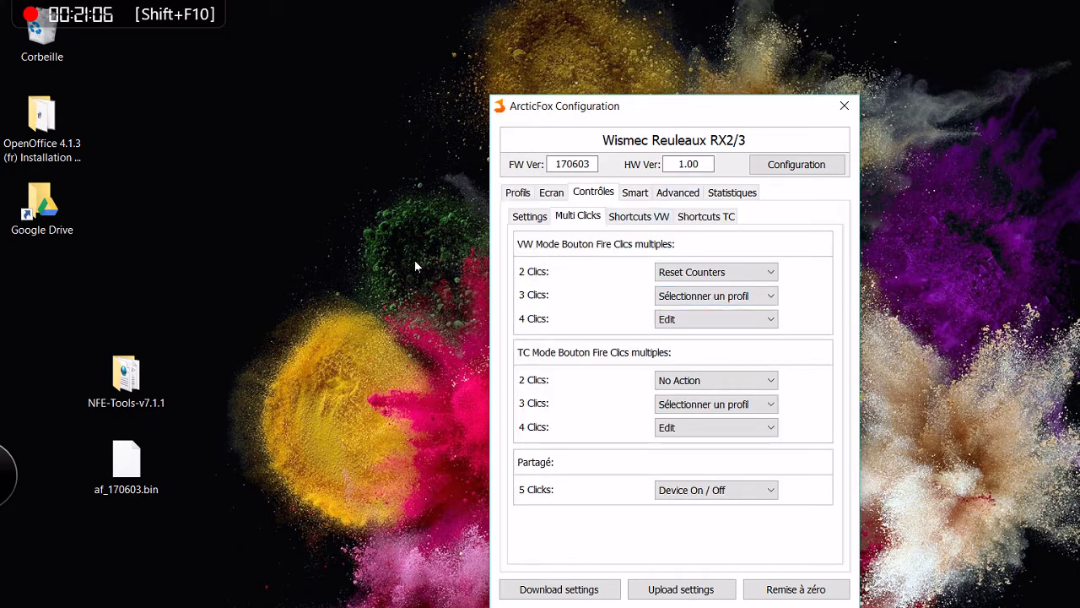
click(691, 319)
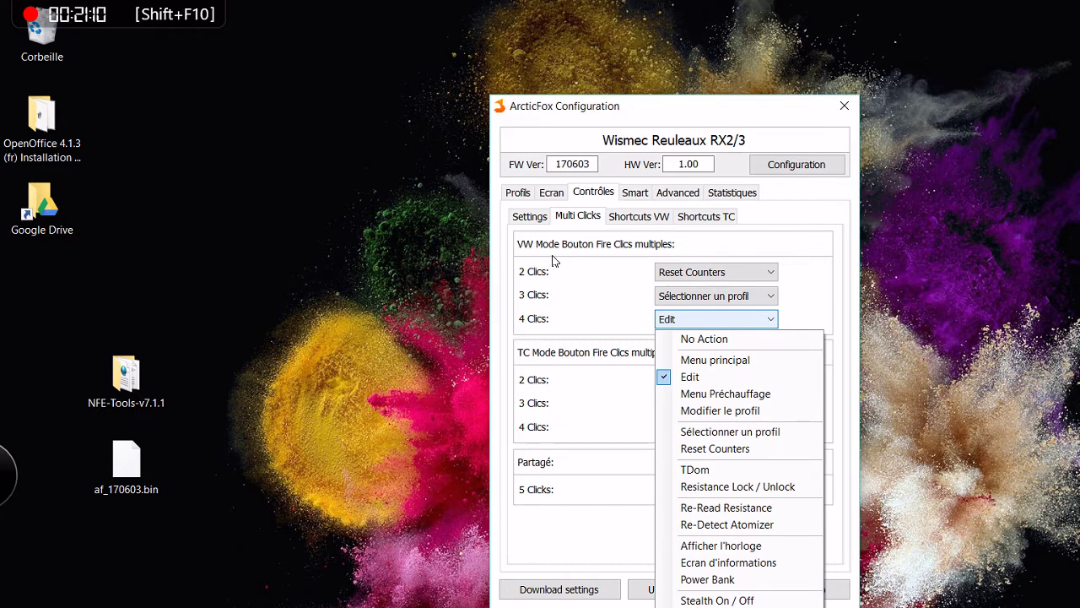
click(714, 359)
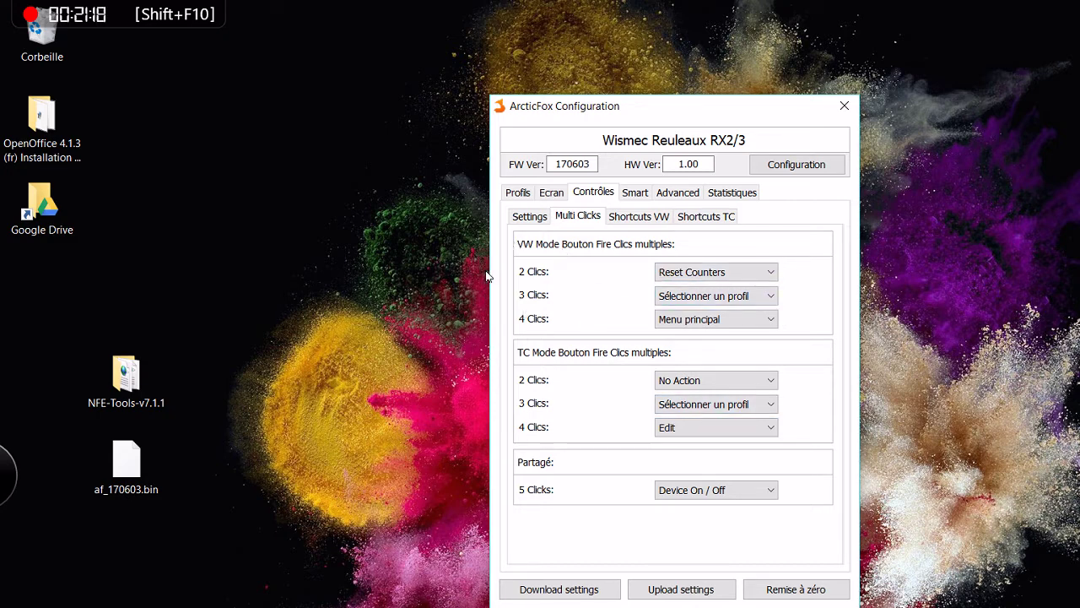
Assign Resistance Lock / Unlock to two fire-button clicks in TC mode in the multi-click controls
key(ctrl+Tab)
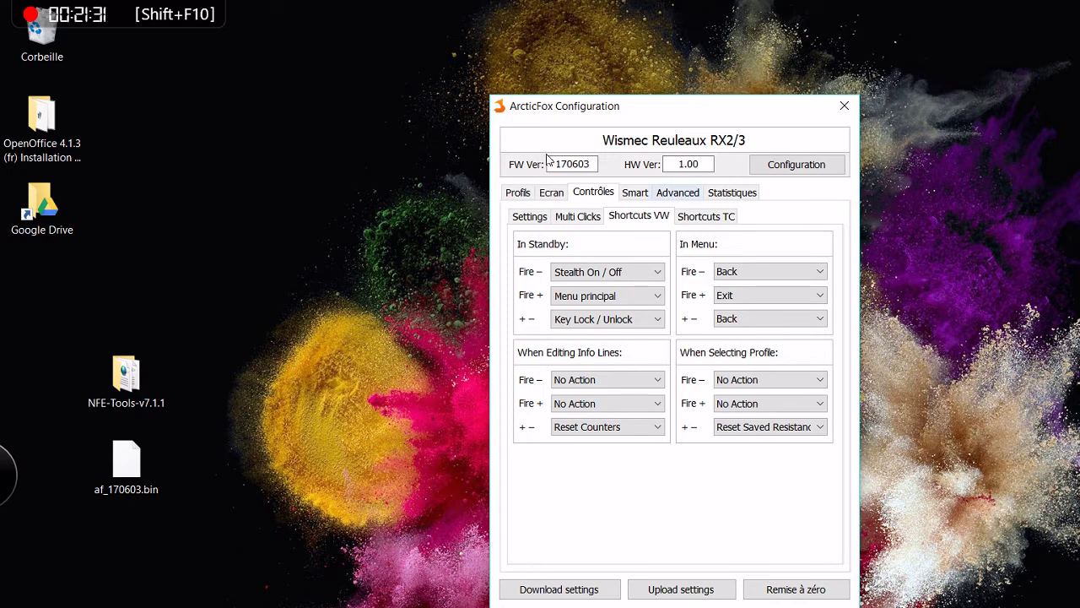
click(577, 216)
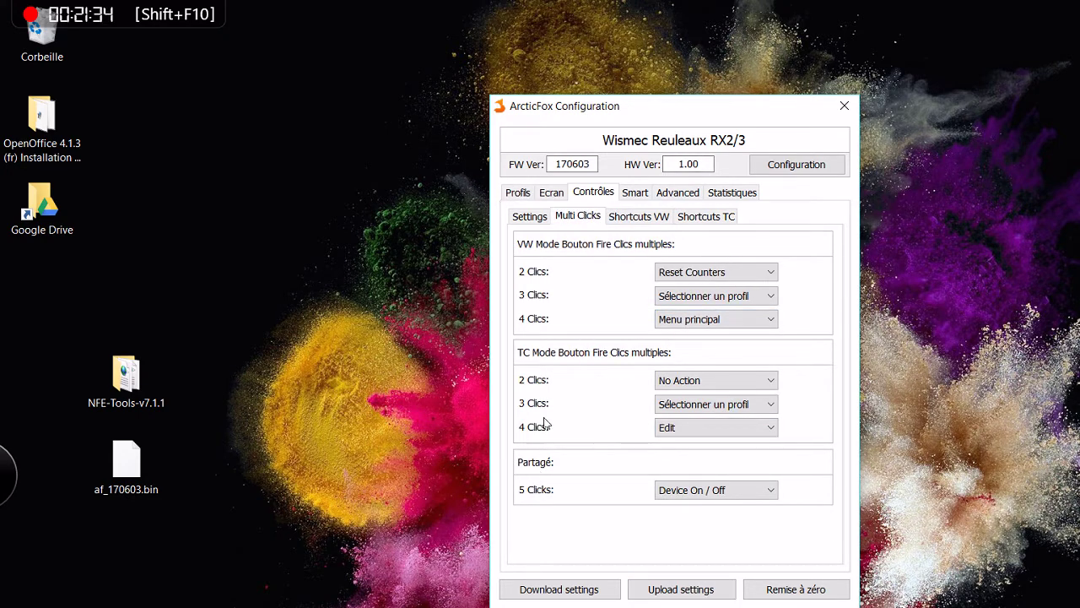
key(Tab)
key(Tab)
key(Tab)
key(shift+F10)
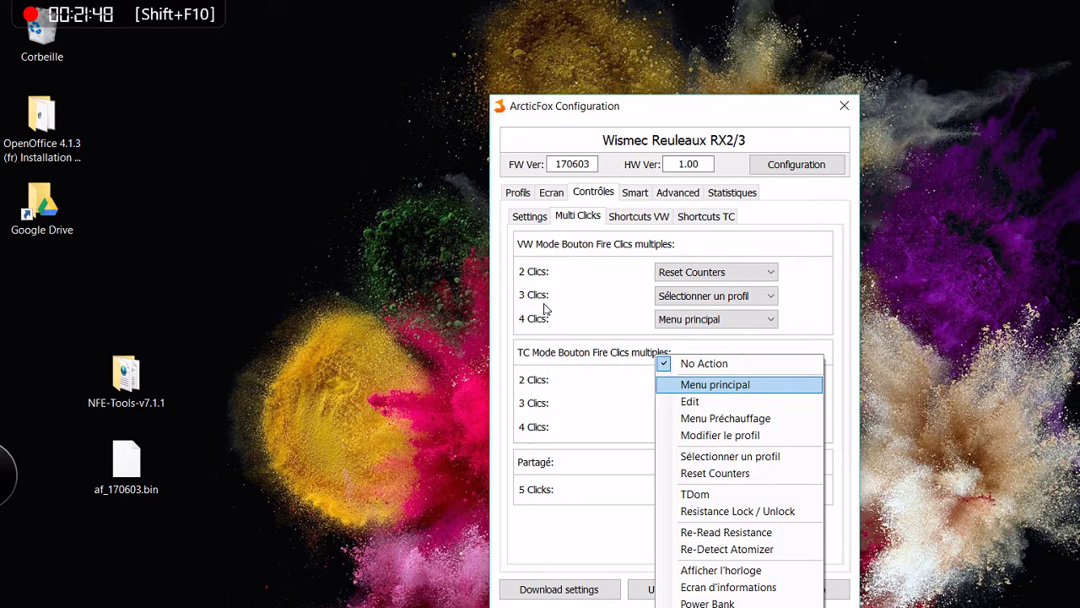
key(Down)
key(Down)
key(Down)
key(Down)
key(Down)
key(Down)
key(Down)
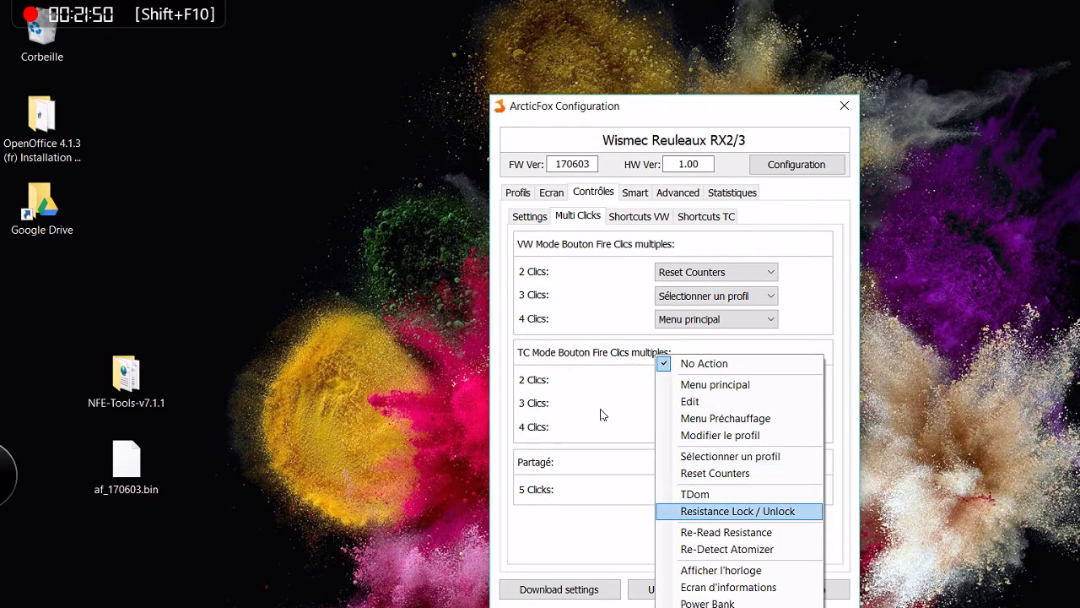
key(Return)
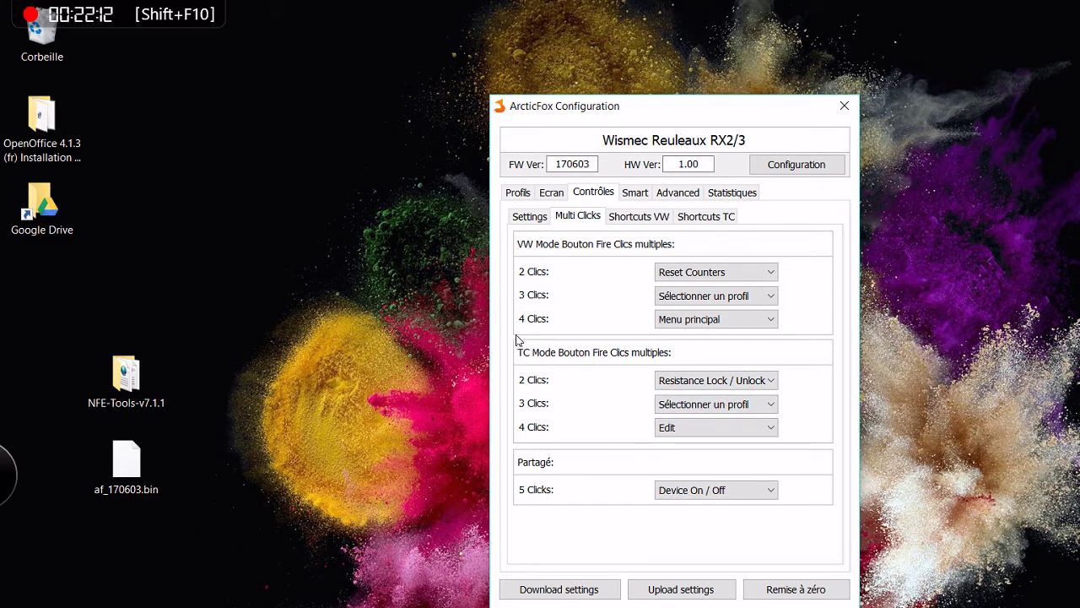
Switch the TC mode two-click action to No Action, and restore Resistance Lock / Unlock
click(699, 380)
click(707, 364)
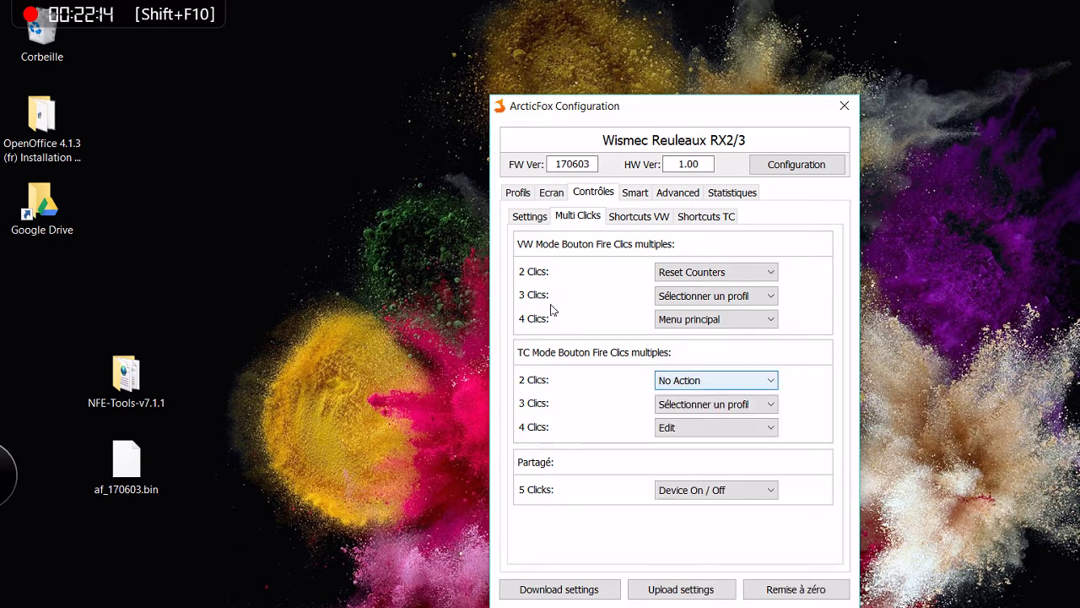
click(700, 380)
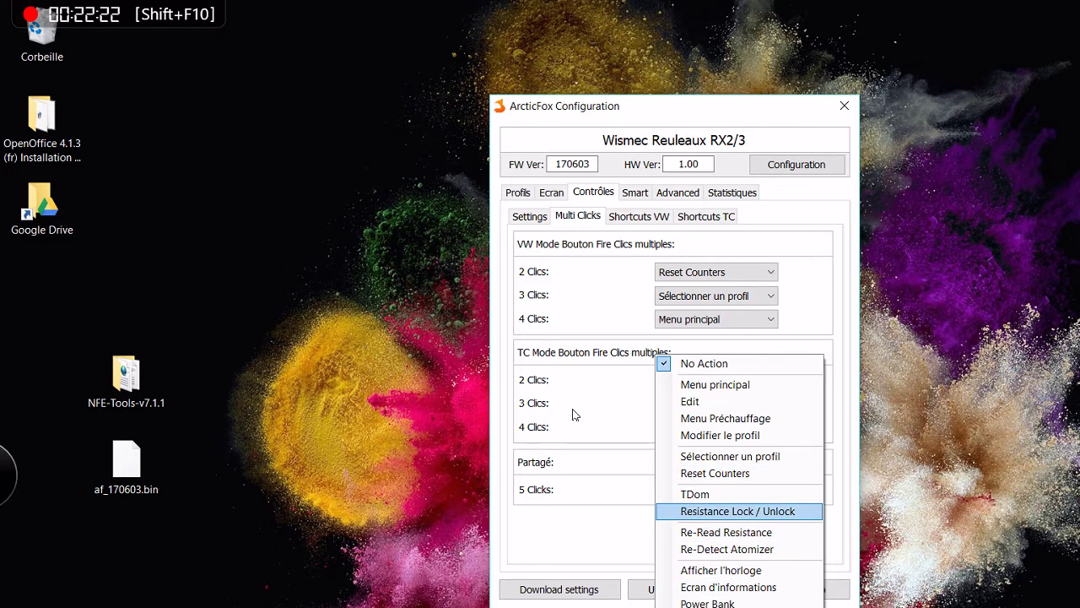
click(716, 511)
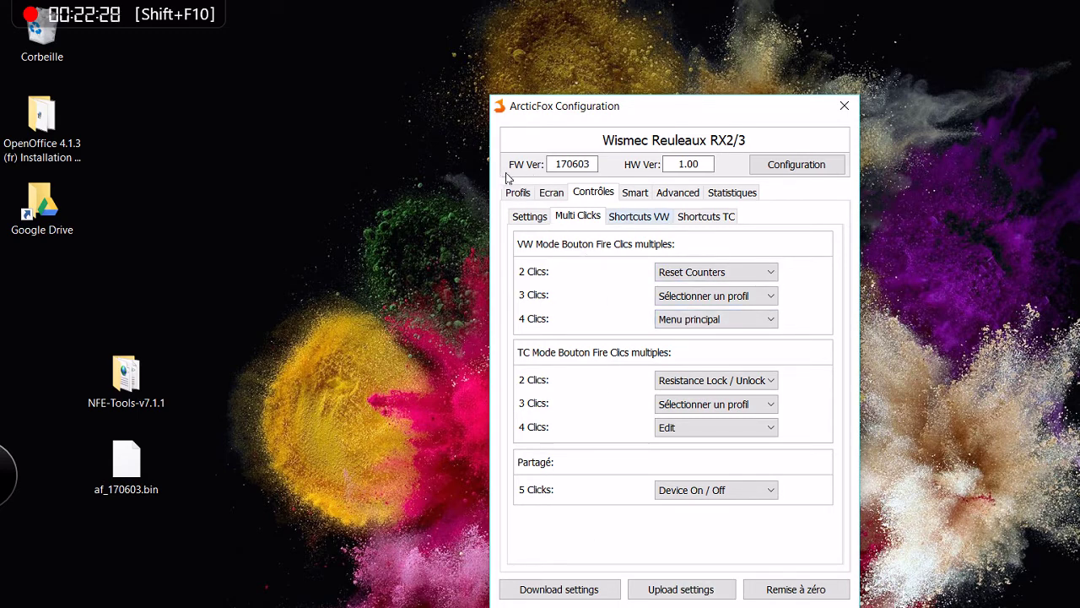
Open the VW shortcut settings and examine the actions available for Fire – in standby
click(646, 217)
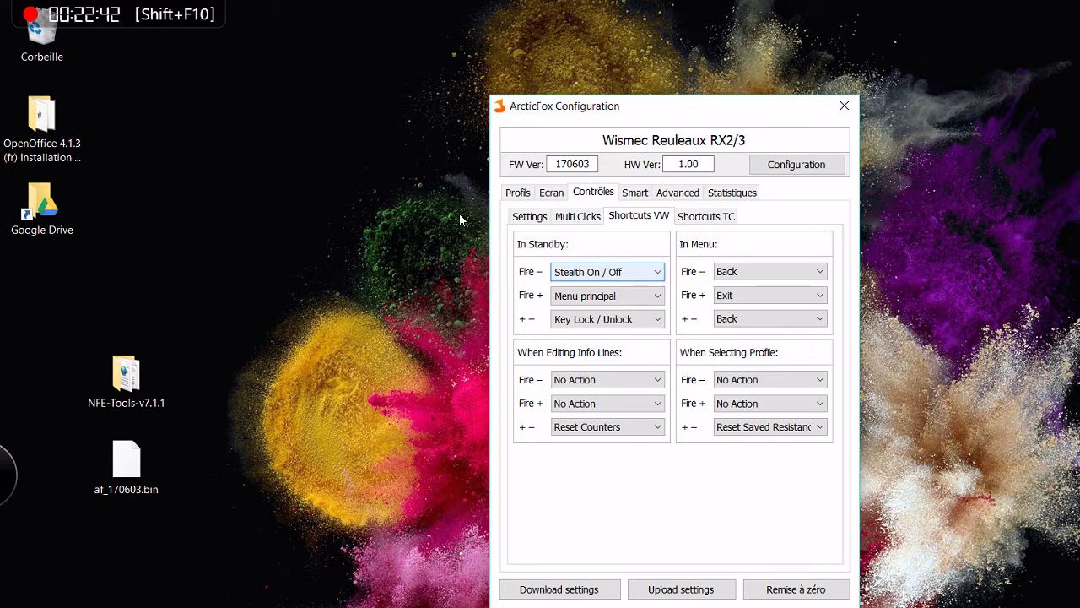
click(600, 271)
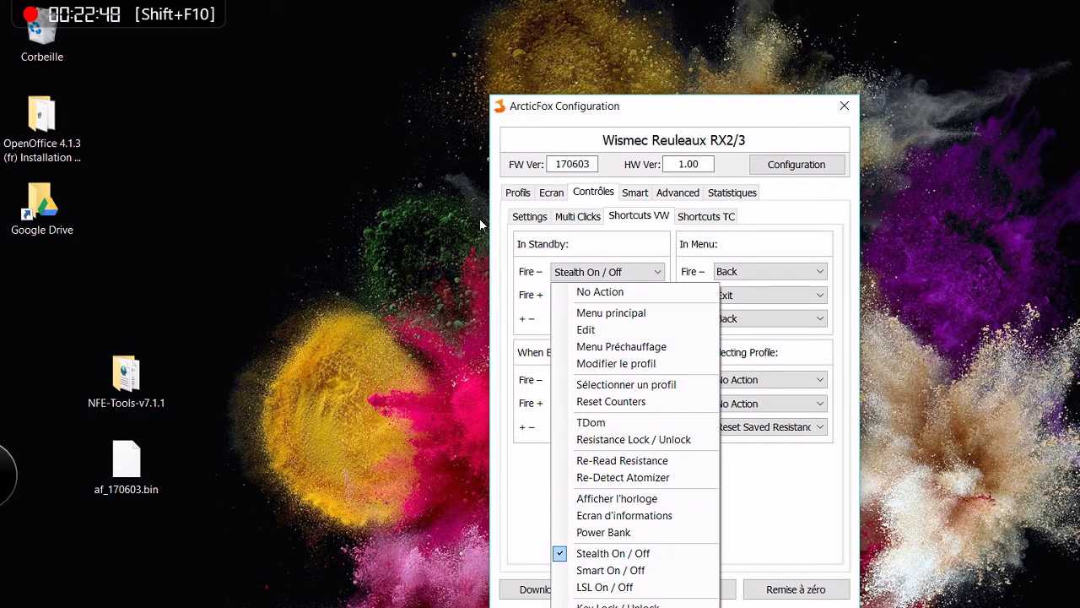
click(600, 271)
click(600, 271)
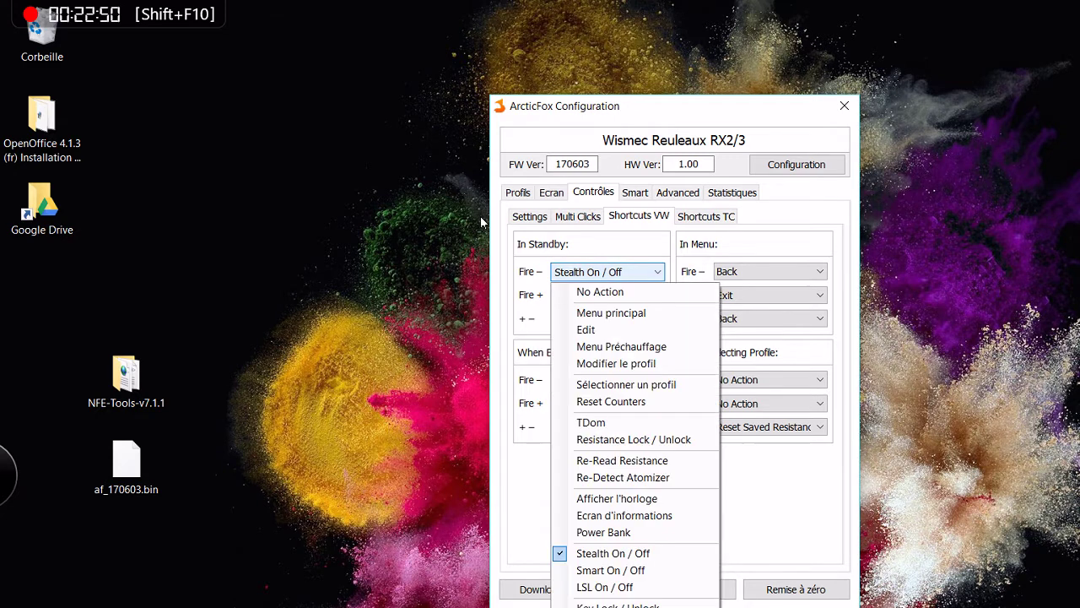
click(600, 271)
key(Tab)
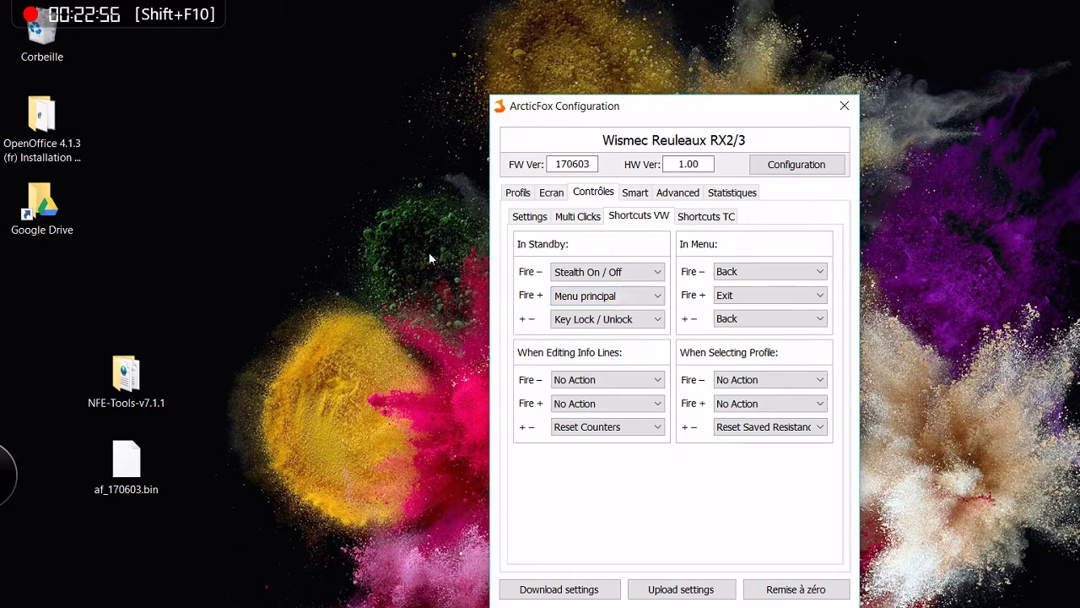
Review the remaining VW shortcuts for standby, menu, info line editing and profile selection, including the in-menu + – choices
key(shift+Tab)
key(Tab)
key(Tab)
key(Tab)
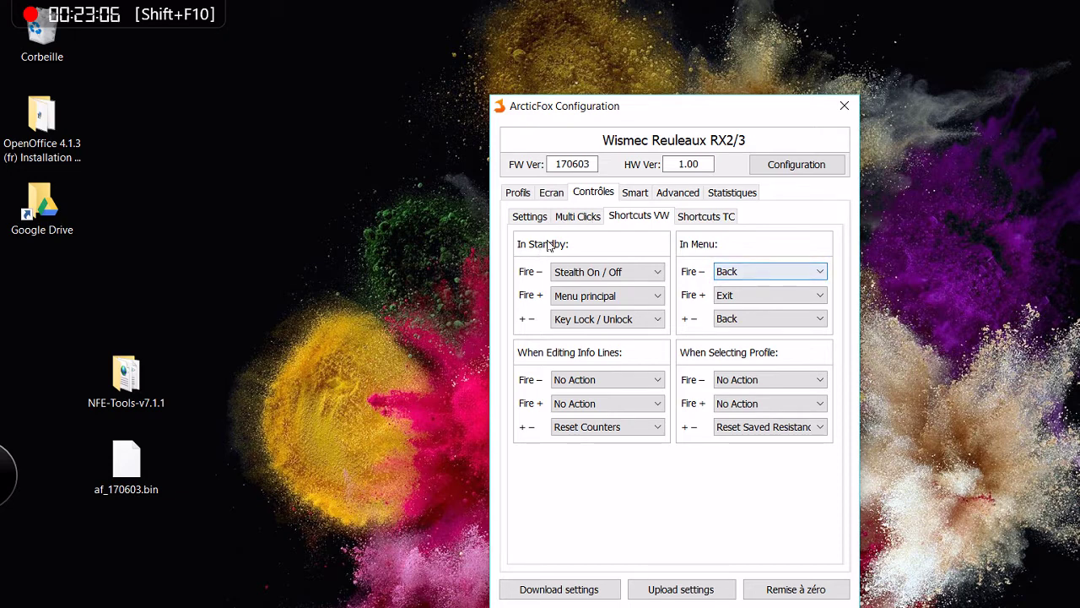
key(Tab)
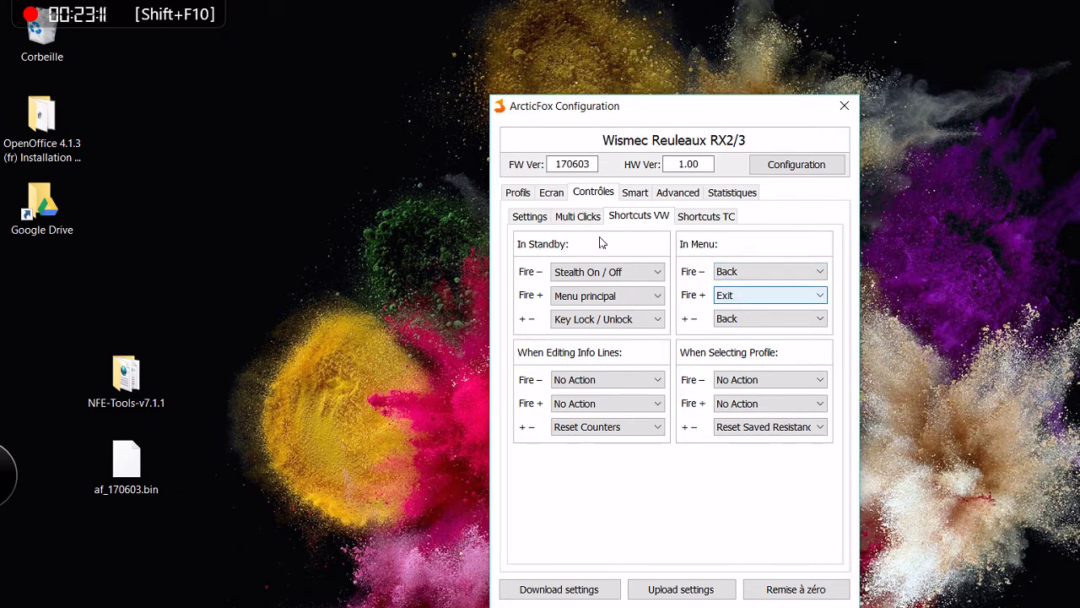
key(Tab)
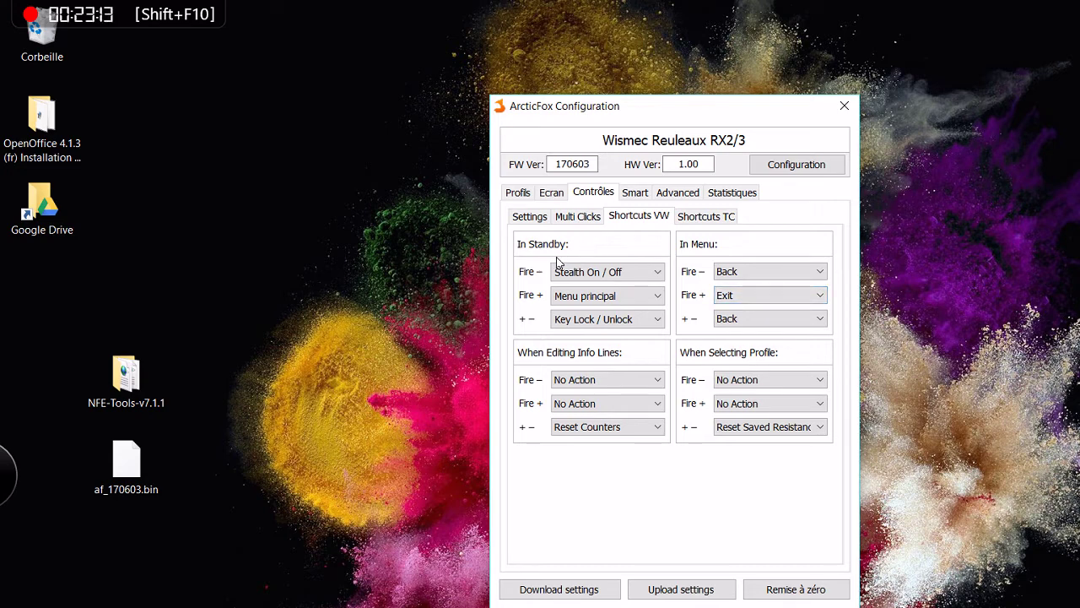
click(750, 320)
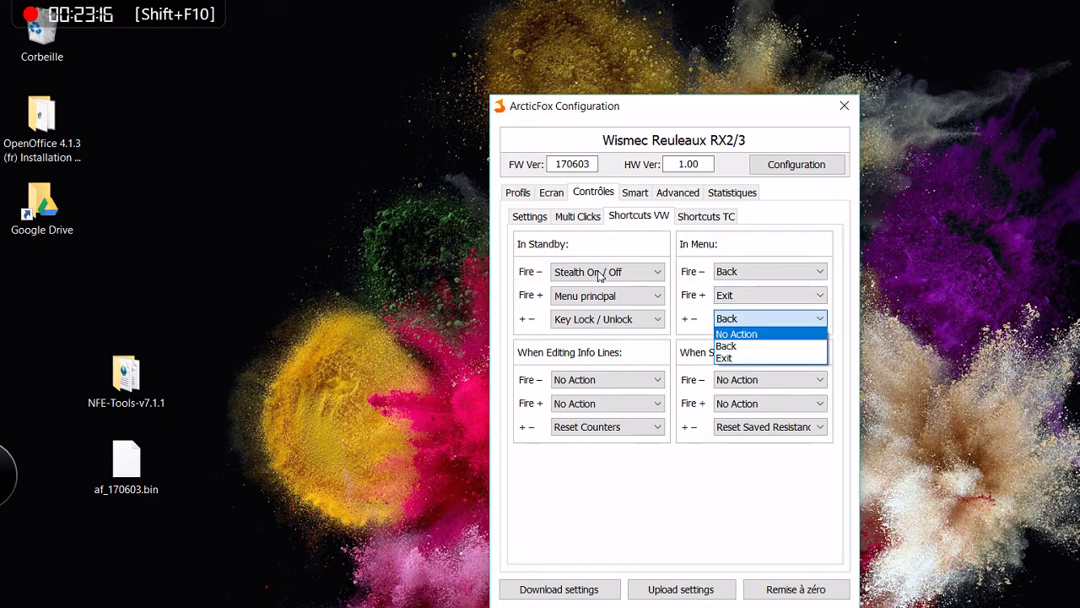
key(Escape)
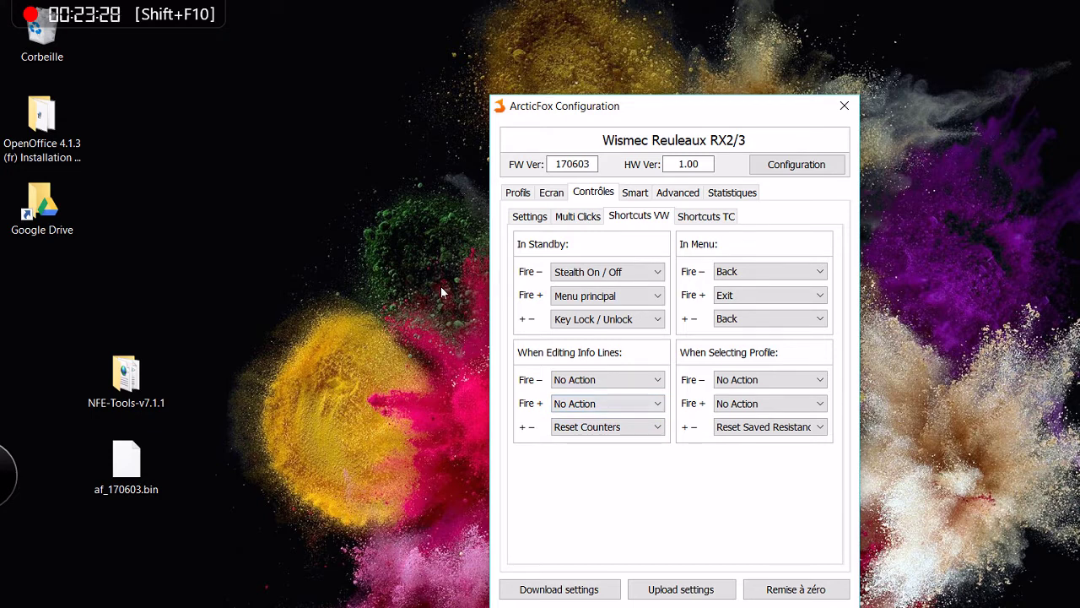
key(Tab)
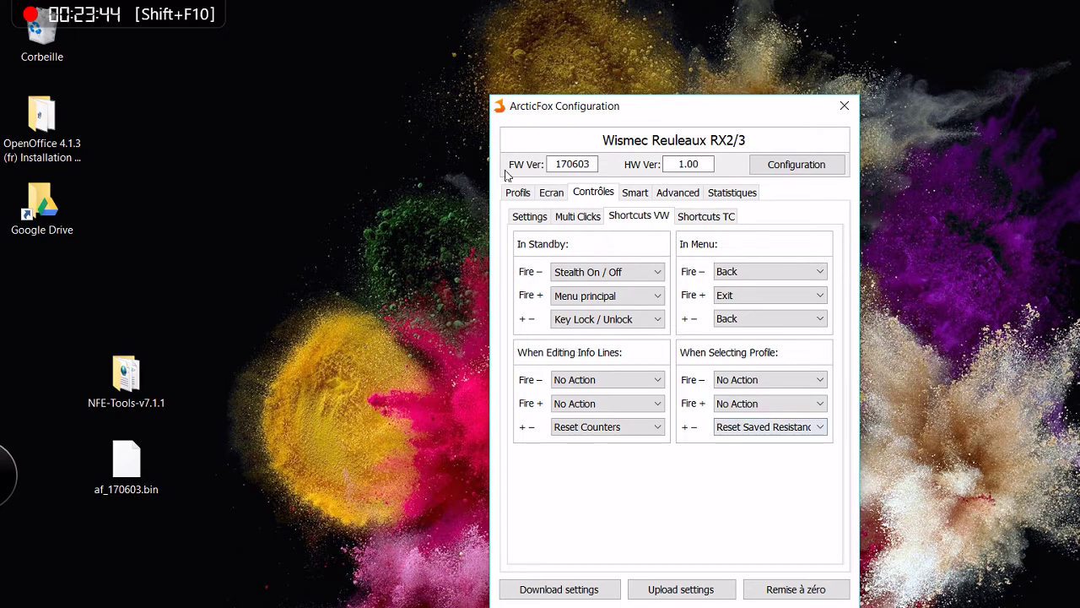
Open the Smart settings and check the Smart Mode choices, keeping On
key(ctrl+Tab)
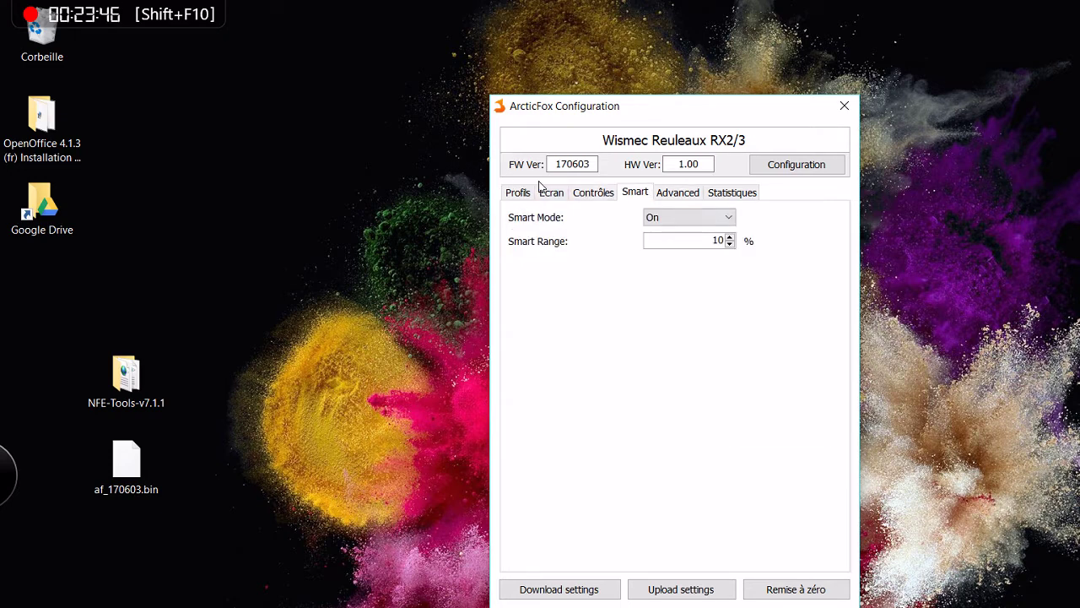
key(Tab)
key(alt+Down)
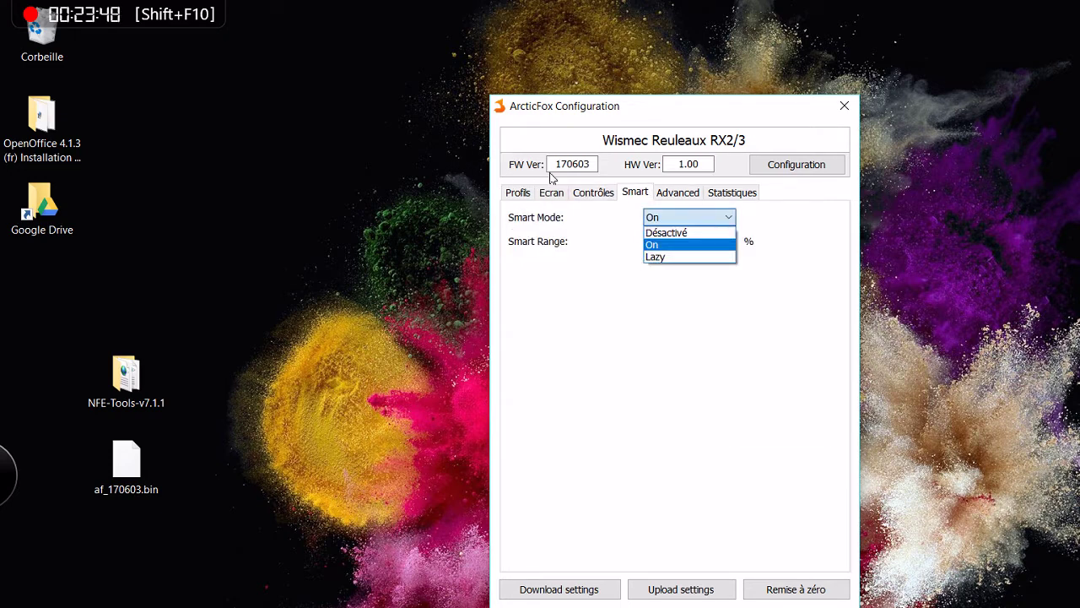
key(Down)
key(Up)
key(Up)
key(Down)
key(Return)
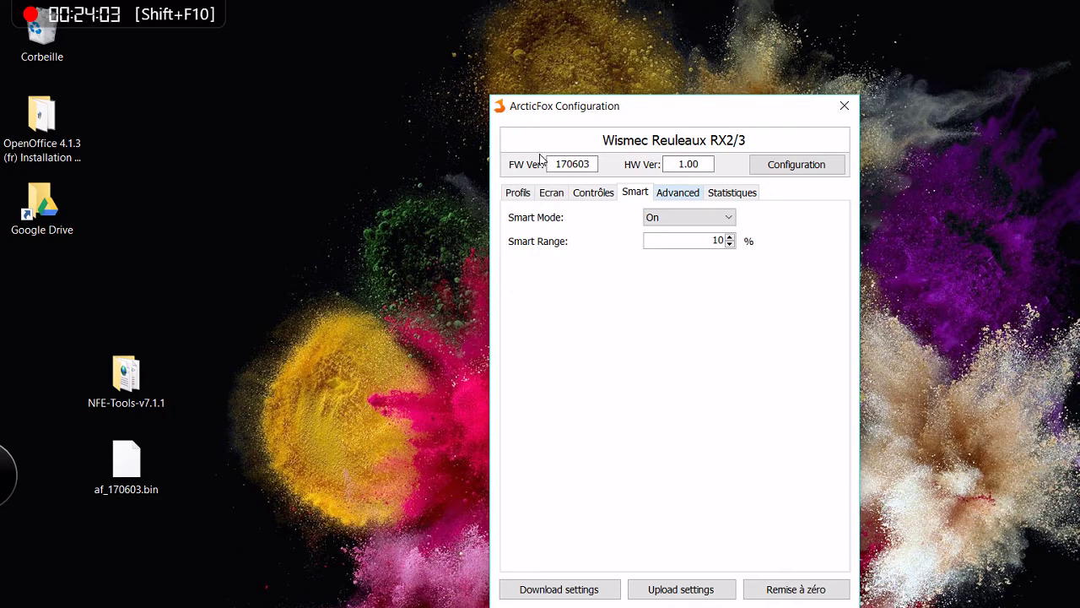
Set the advanced Power Limit to 150 W and the Puff Cut-Off to 8,0 s
key(ctrl+Tab)
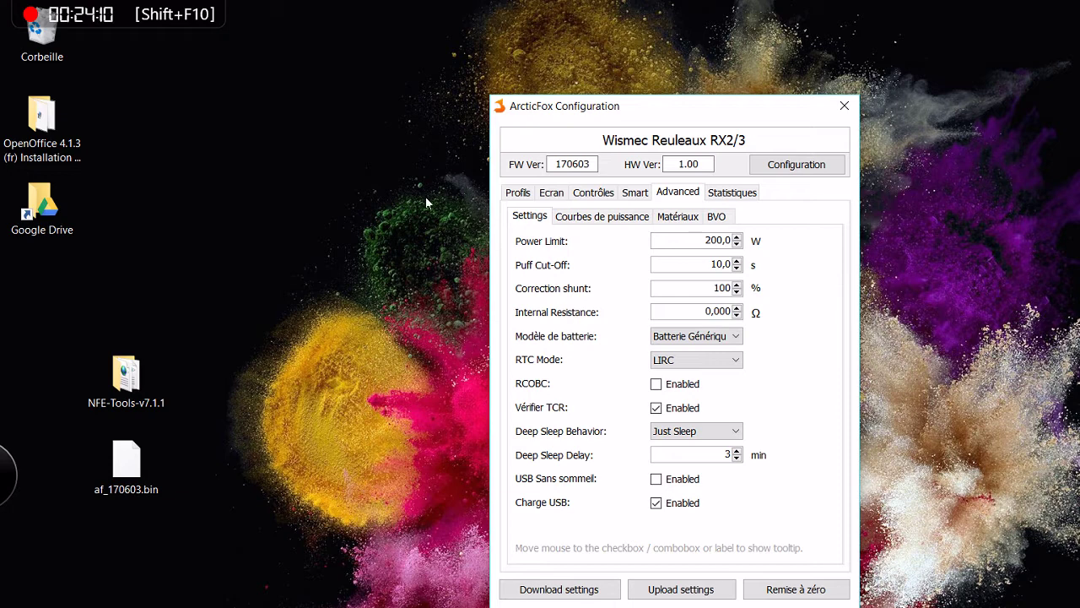
key(Tab)
text(150)
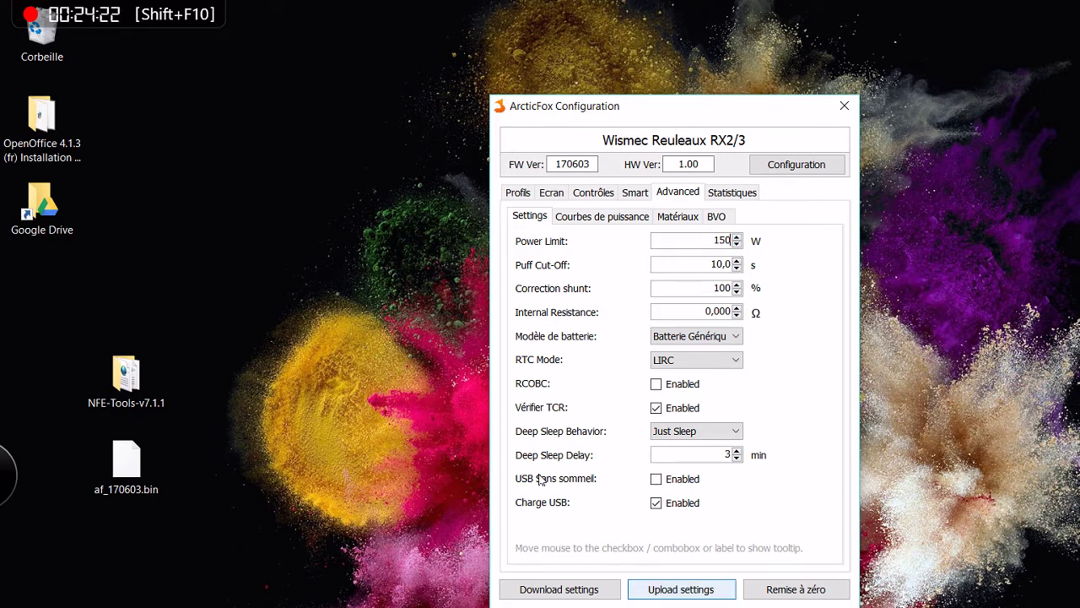
key(Return)
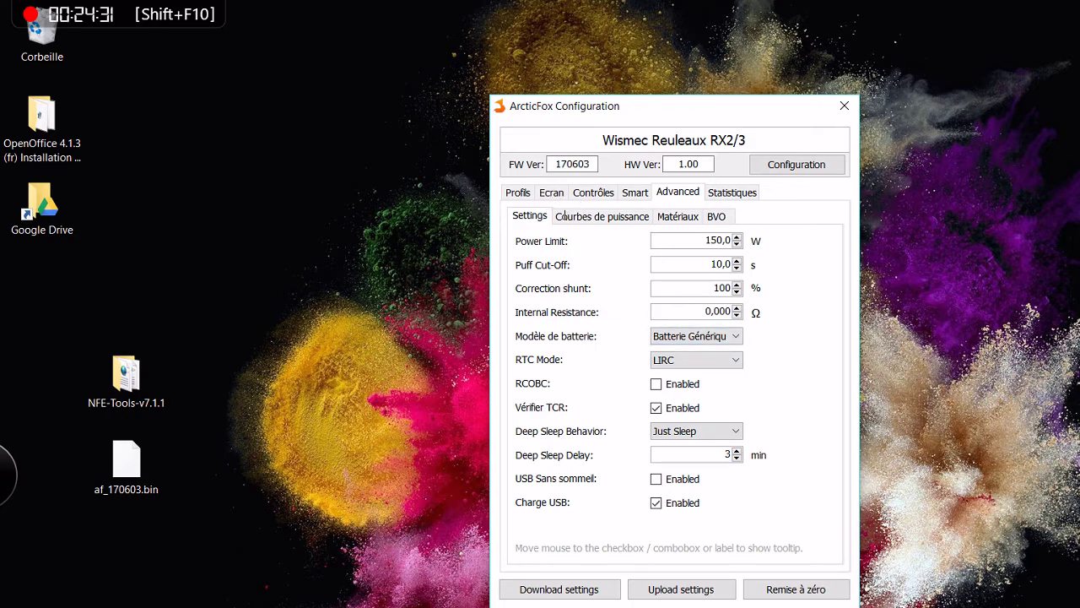
drag(695, 265, 746, 267)
text(8,0)
Raise the shunt correction to 110 % and bring it back down to 100 %
click(737, 284)
click(737, 284)
click(737, 285)
click(737, 284)
click(736, 284)
click(736, 284)
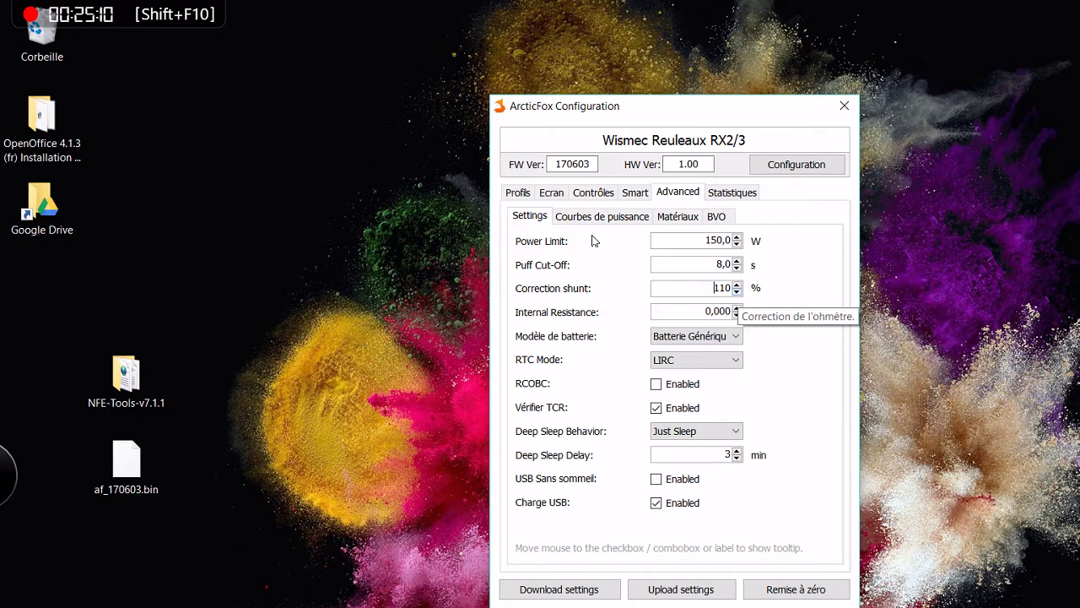
click(736, 291)
click(737, 291)
key(Down)
key(Down)
key(Down)
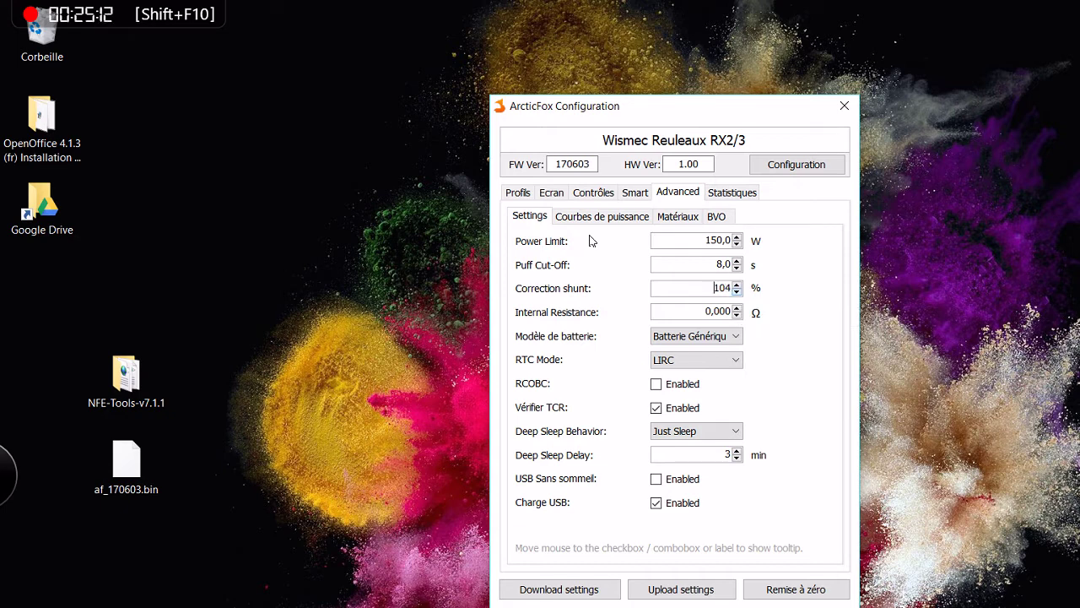
key(Down)
key(Tab)
key(shift+Tab)
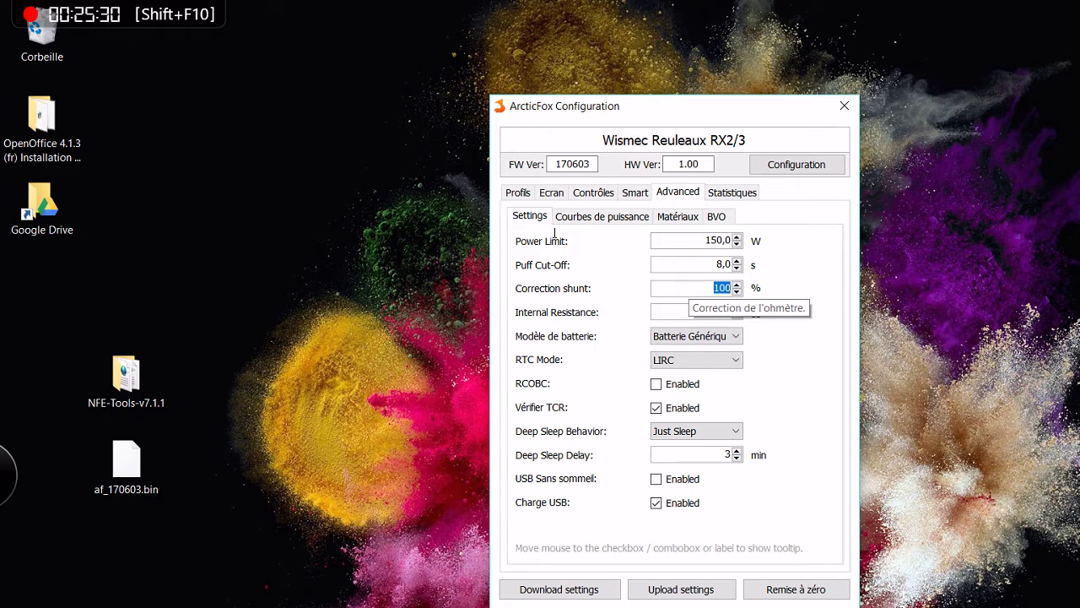
Try editing the Internal Resistance value, leaving it at 0,000 Ω
key(Tab)
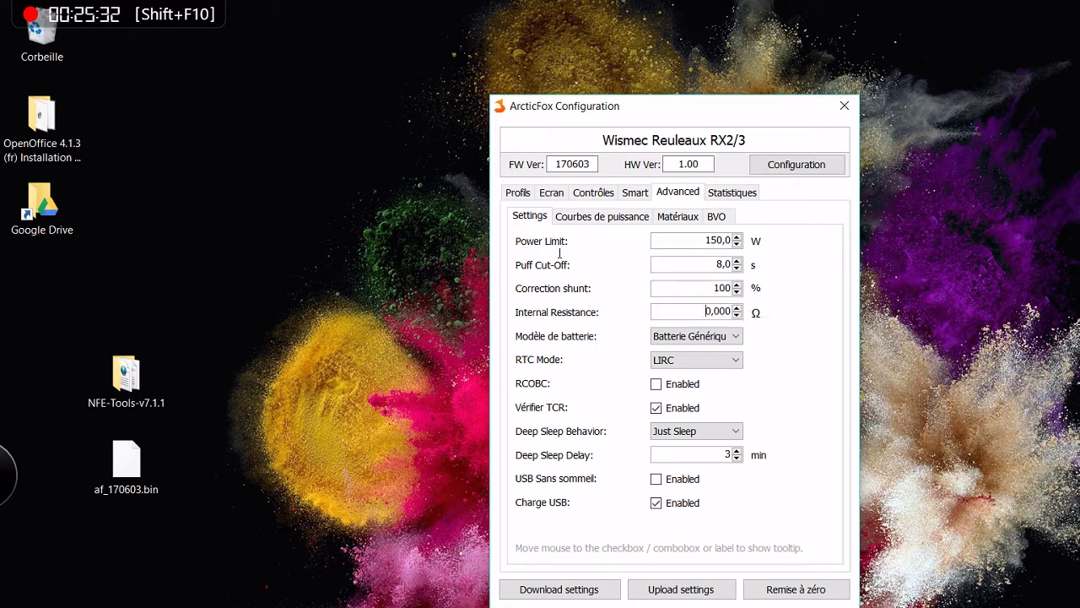
key(shift+End)
key(Tab)
drag(726, 310, 721, 315)
key(BackSpace)
text(0)
key(Delete)
Check the available battery models in the advanced settings and select USR1
key(Tab)
key(alt+Down)
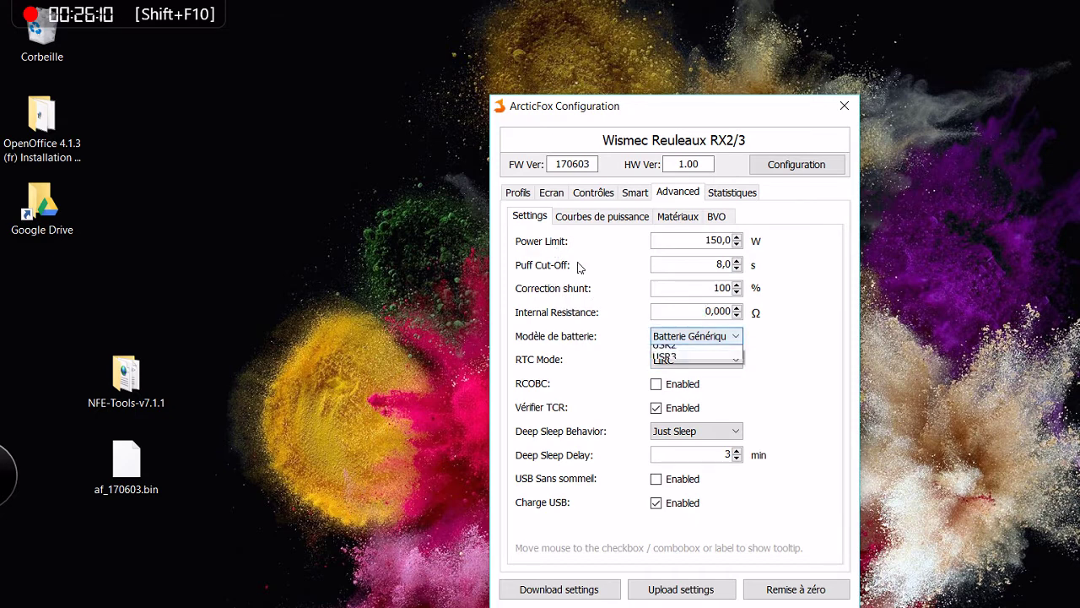
key(Escape)
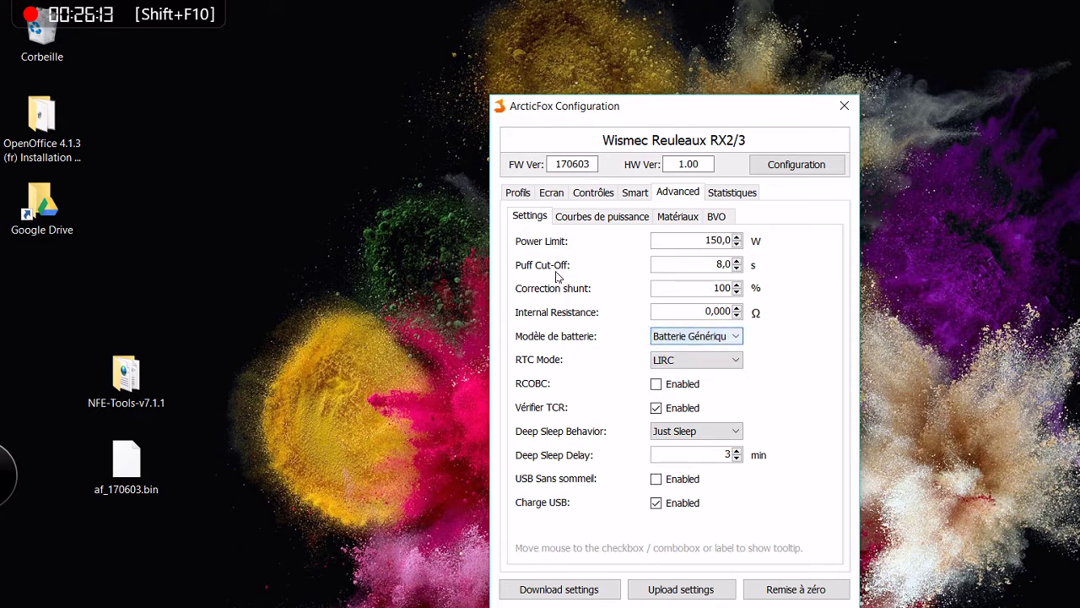
key(alt+Down)
key(Down)
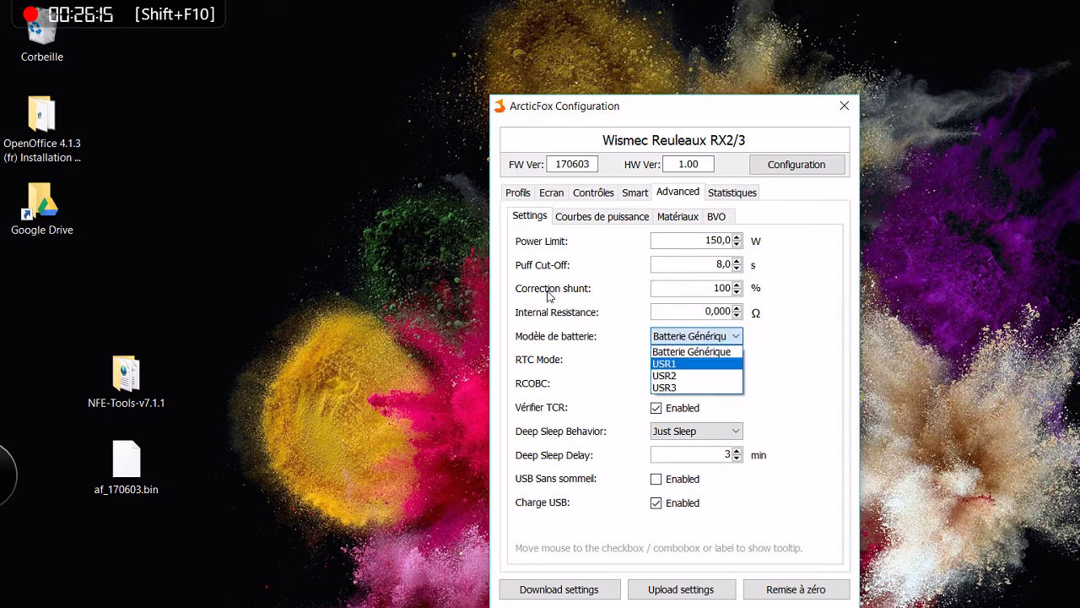
key(Return)
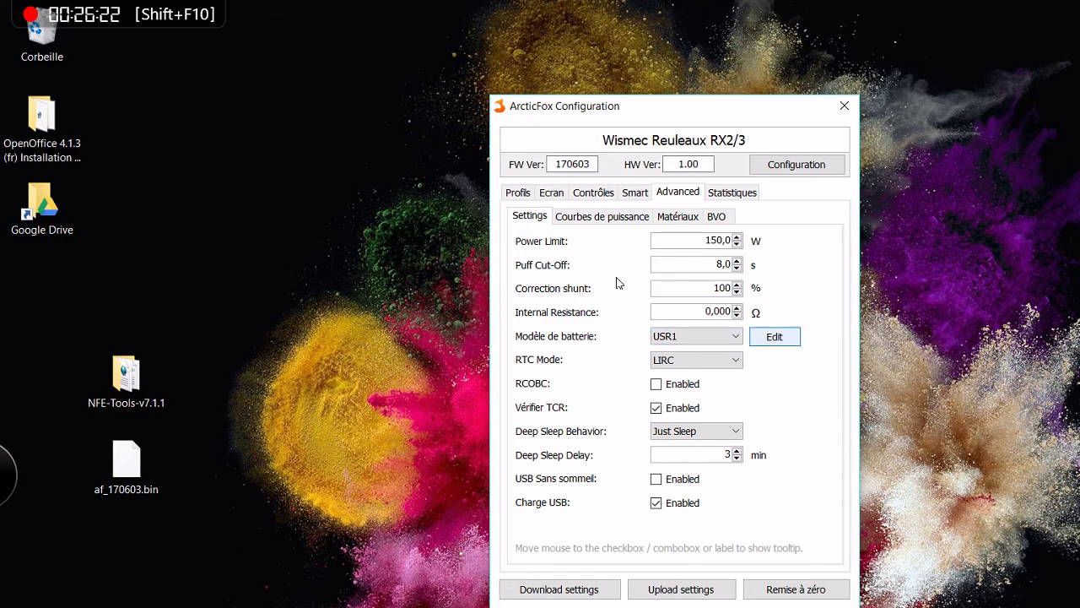
View the discharge profile of USR1 and set the battery model back to Batterie Générique
click(774, 337)
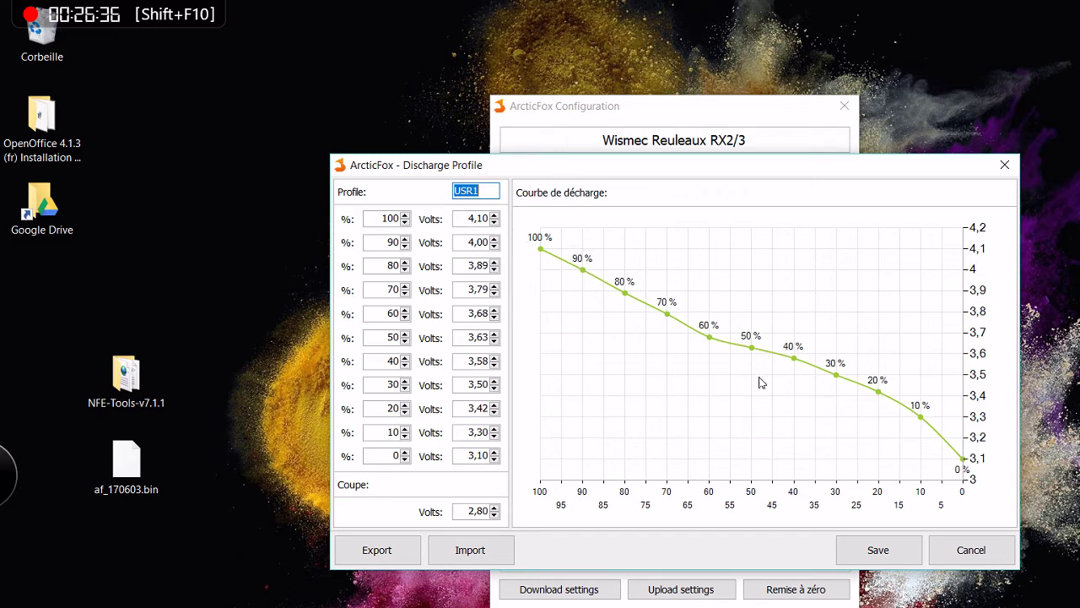
click(1002, 165)
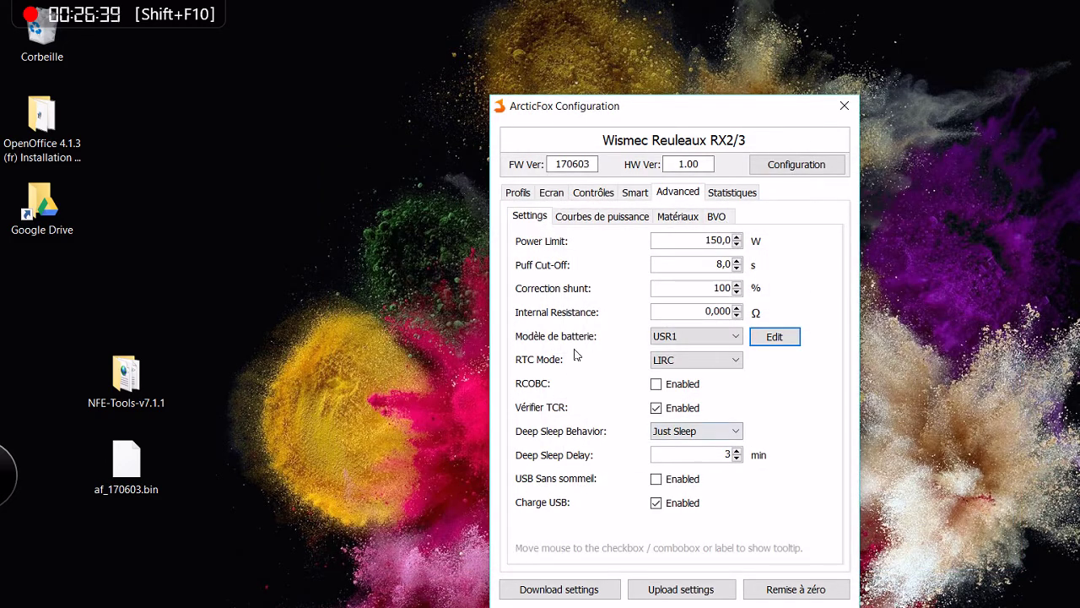
click(690, 334)
click(682, 351)
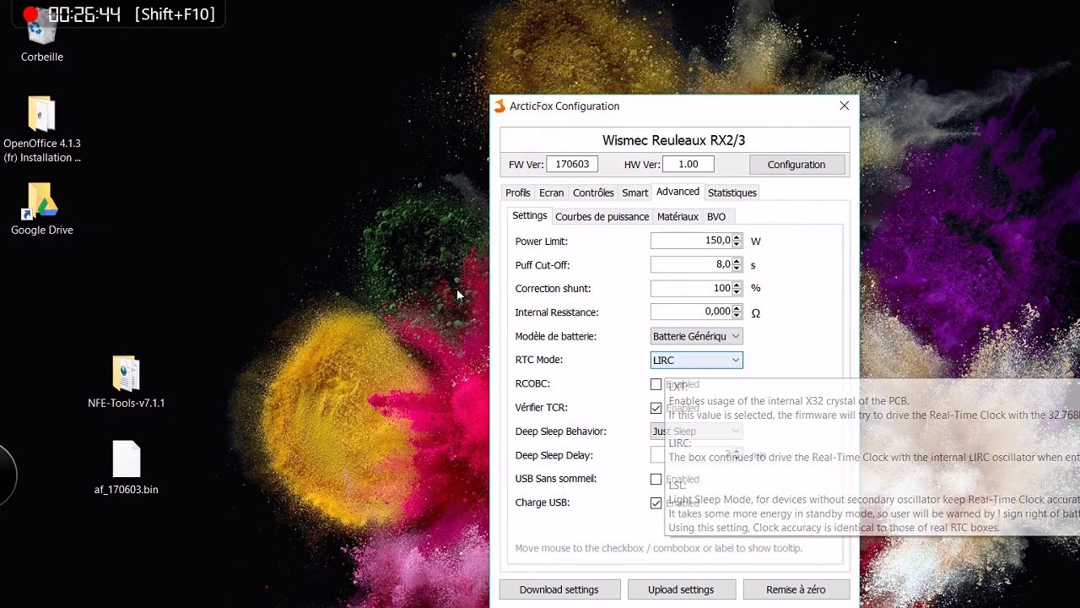
Examine the RTC Mode explanation and choices, keeping LIRC, and read the RCOBC explanation
mouse_move(540, 359)
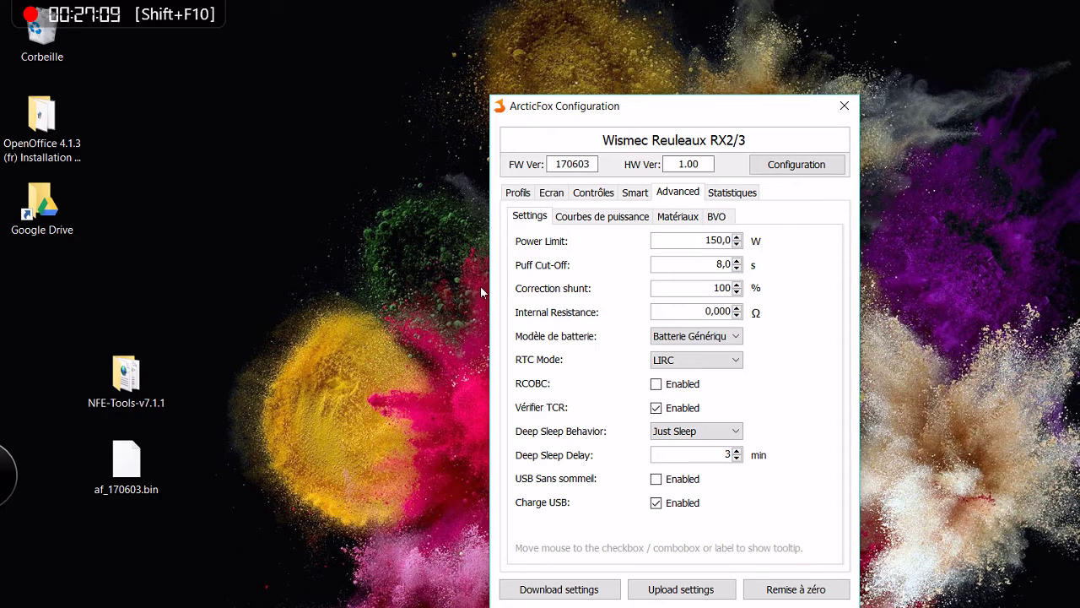
key(alt+Down)
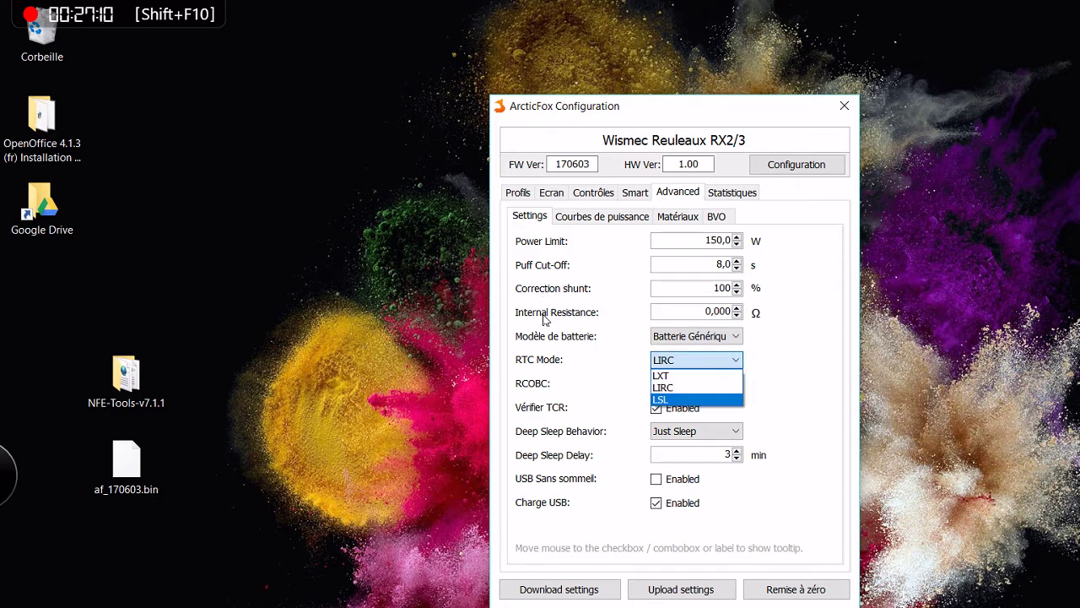
click(480, 288)
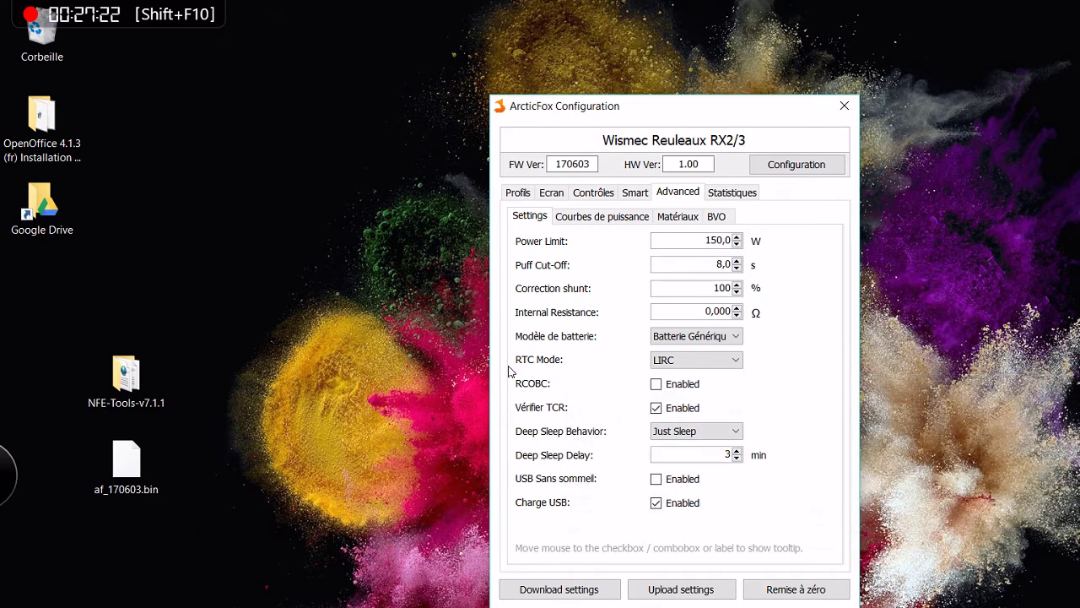
click(680, 359)
click(680, 360)
mouse_move(540, 384)
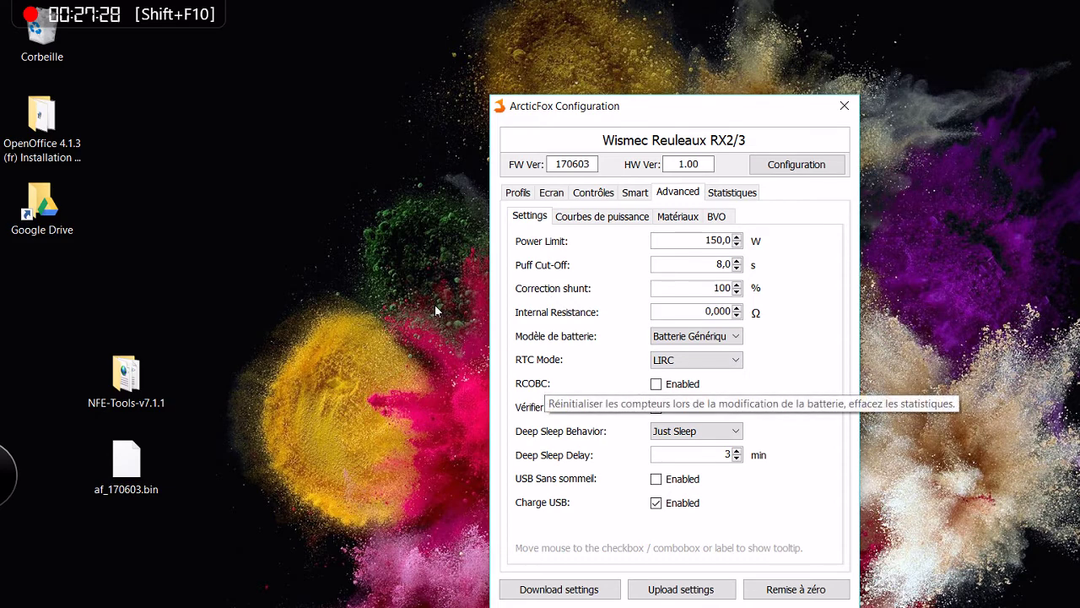
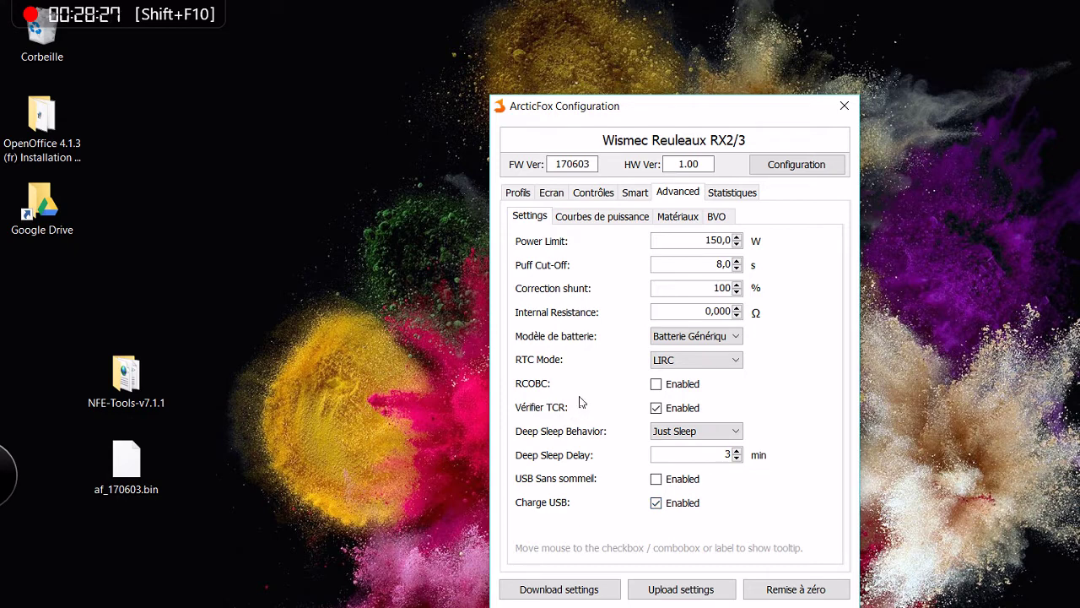
Open the advanced power curves and examine the Soft and Boost 1s curves without changing them
click(602, 216)
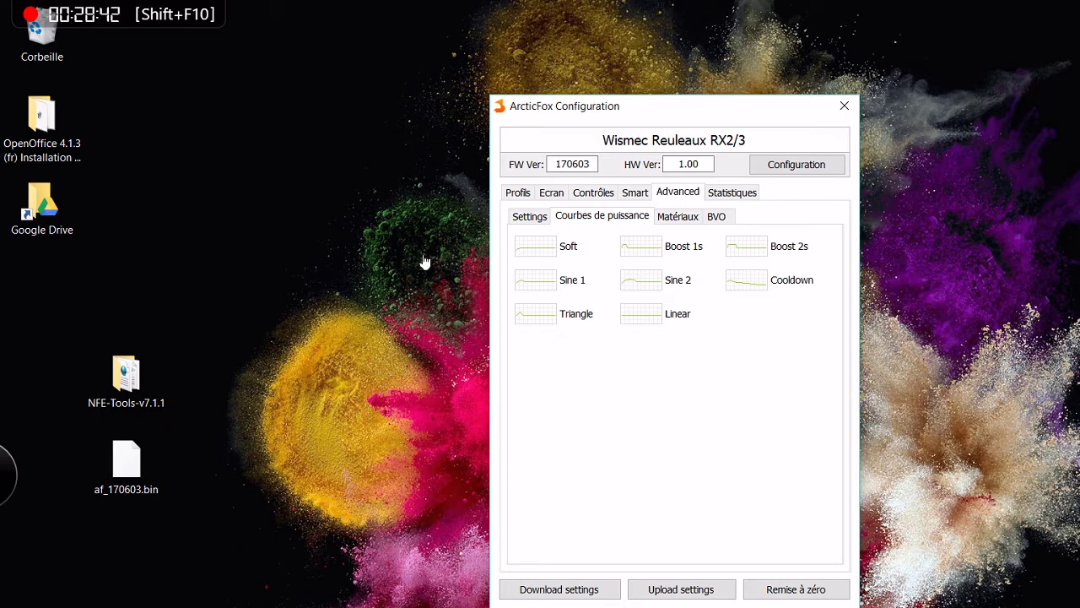
click(544, 247)
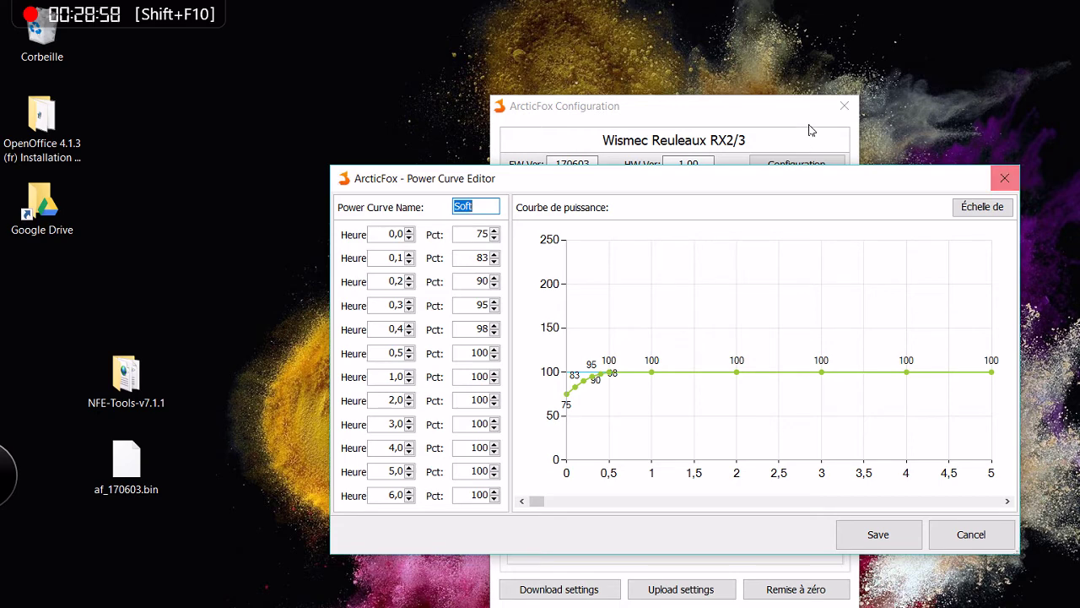
key(Escape)
key(Return)
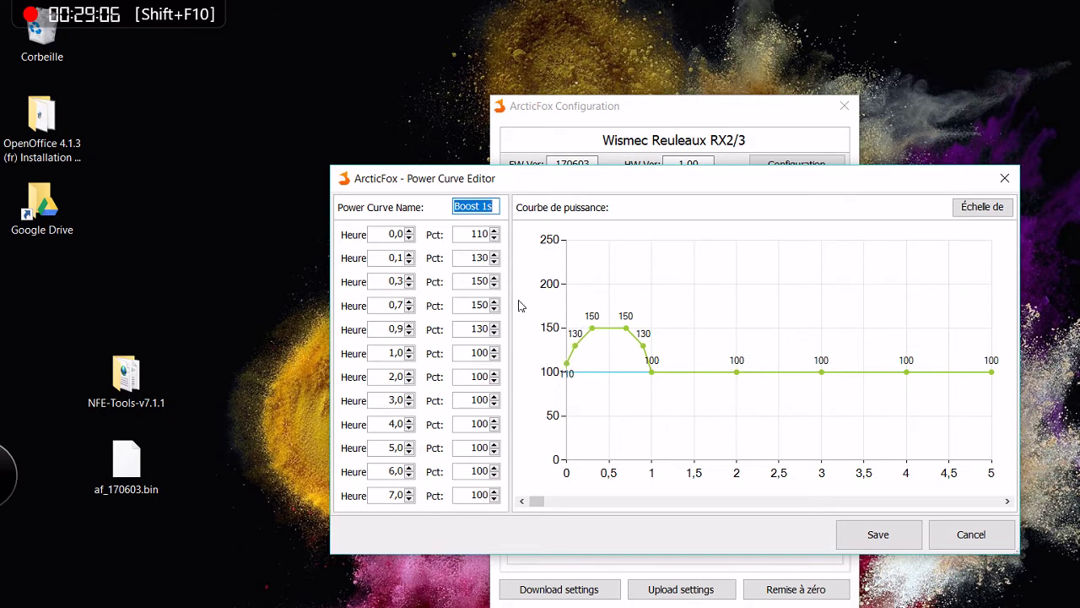
click(1004, 178)
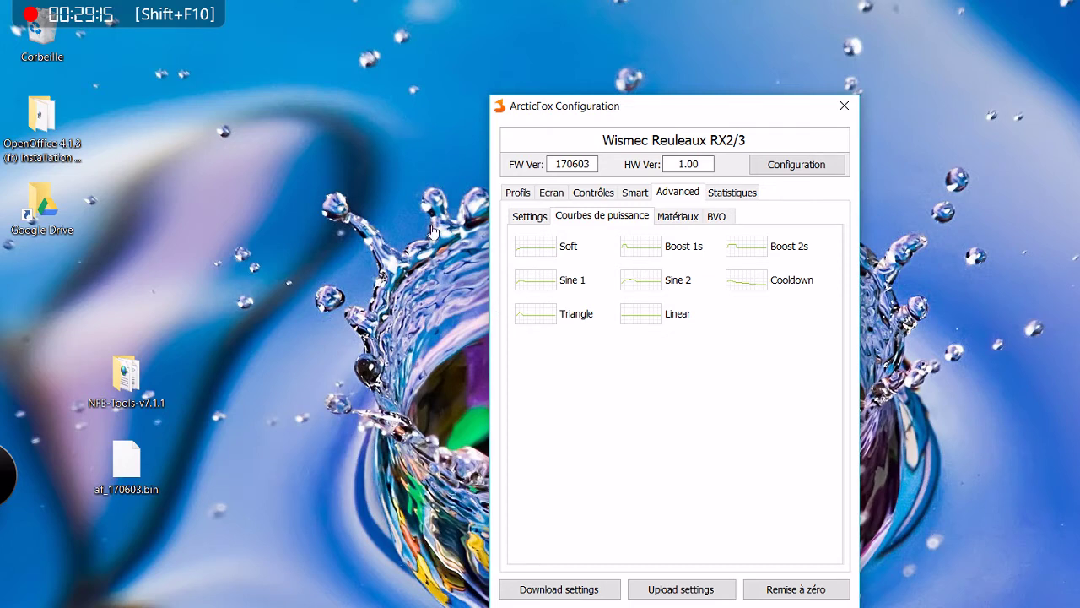
Examine the Sine 1, Cooldown and Triangle power curves, leaving their points as they are
double_click(540, 279)
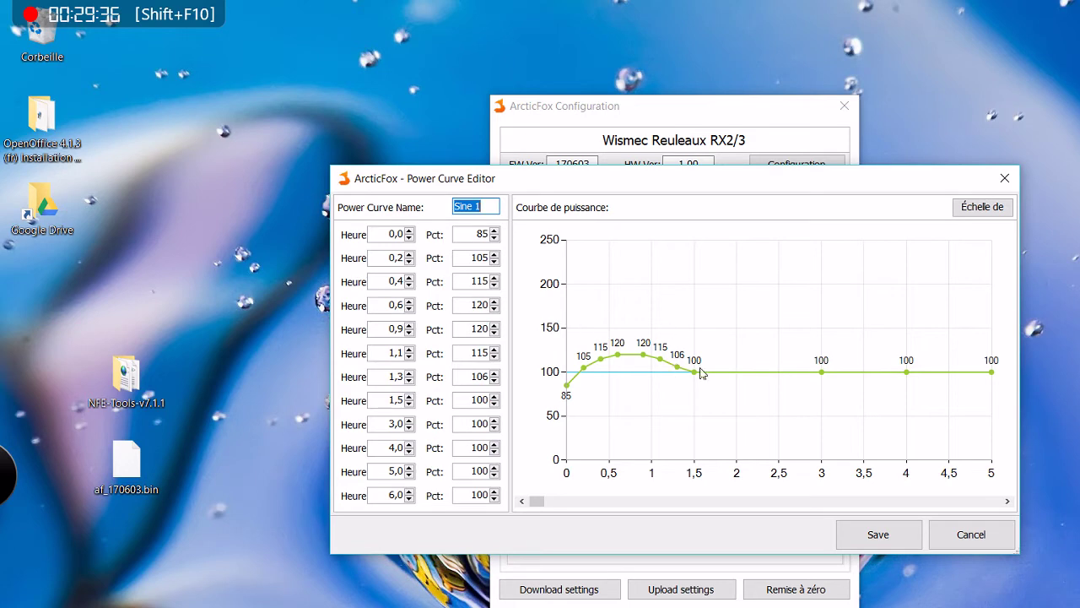
click(886, 535)
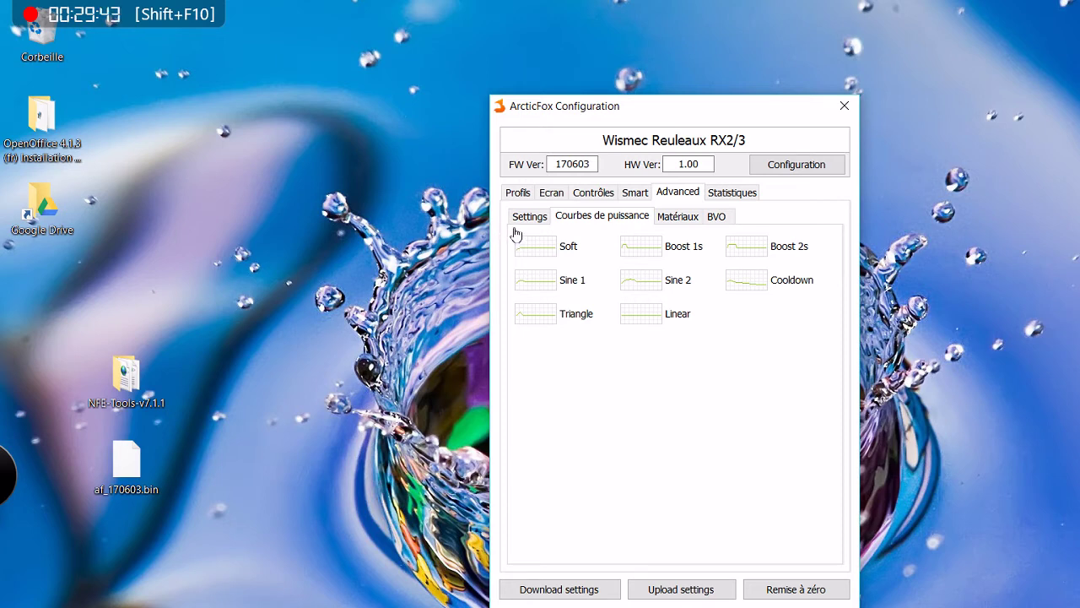
double_click(769, 280)
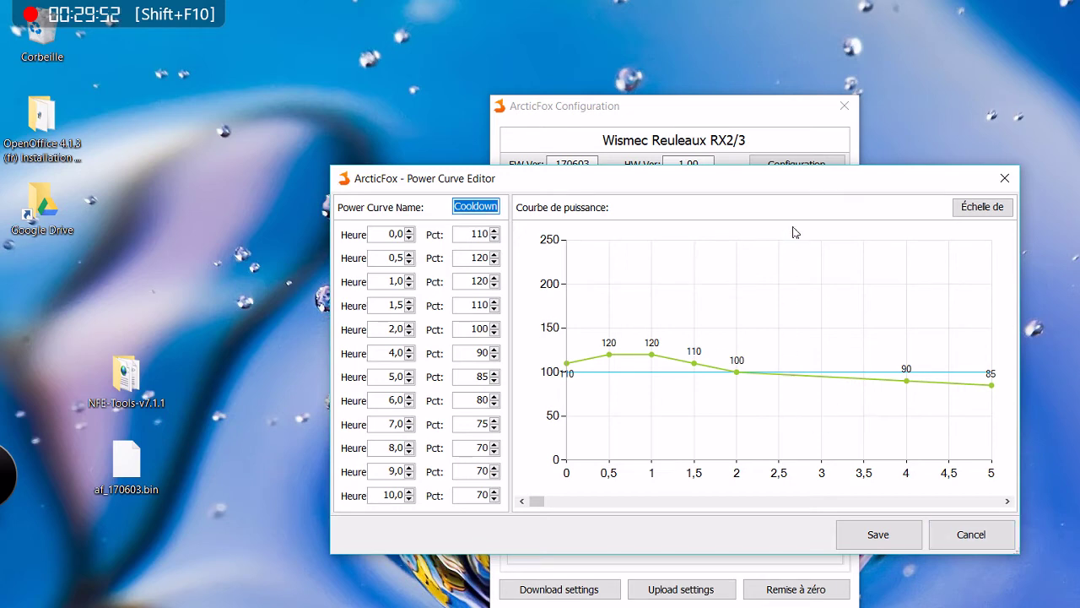
key(Escape)
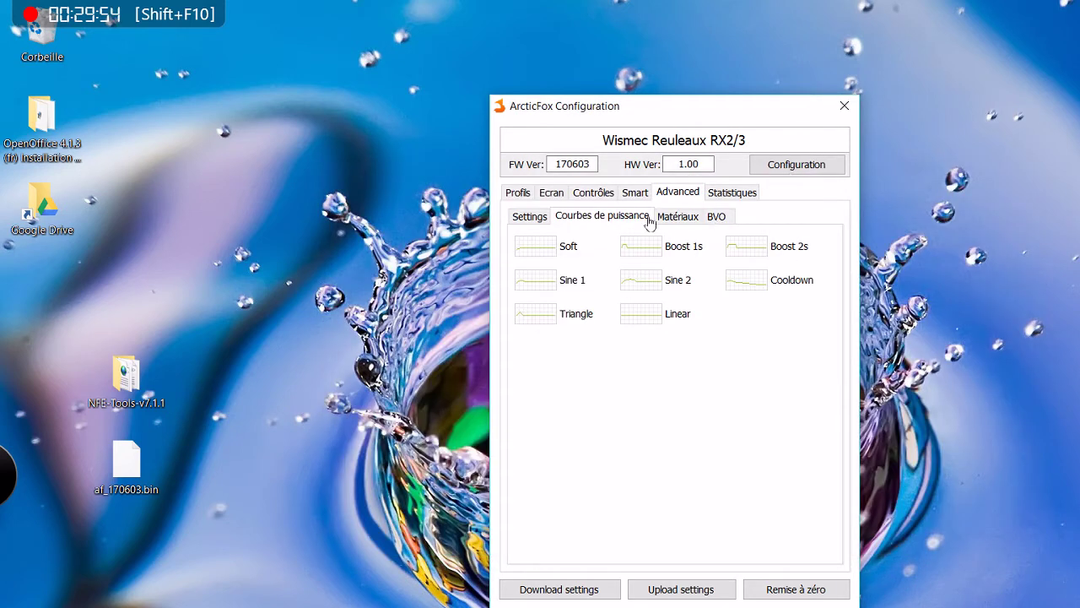
double_click(544, 314)
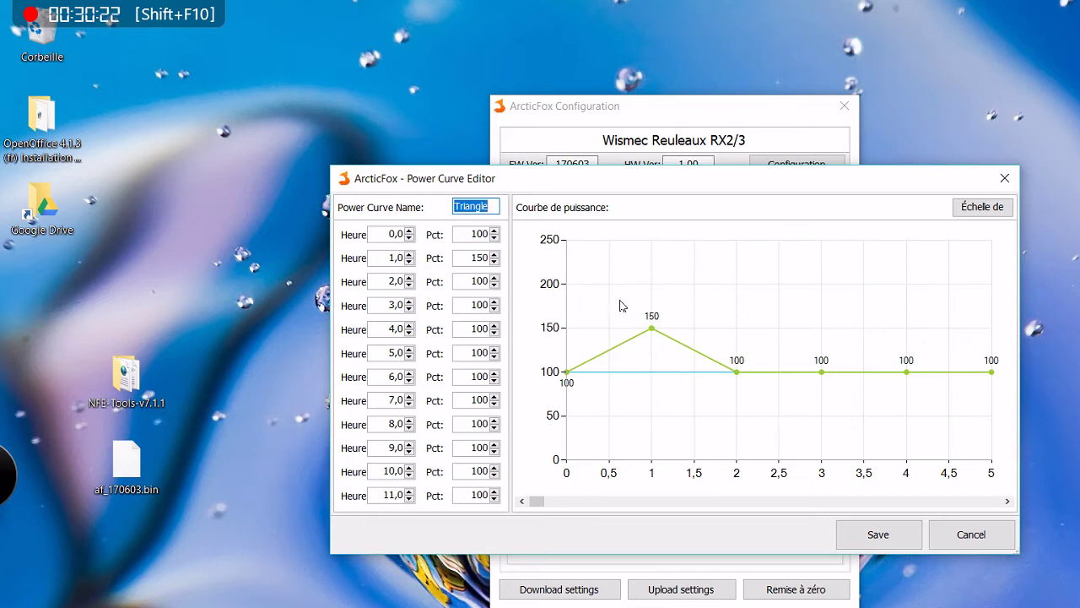
key(Escape)
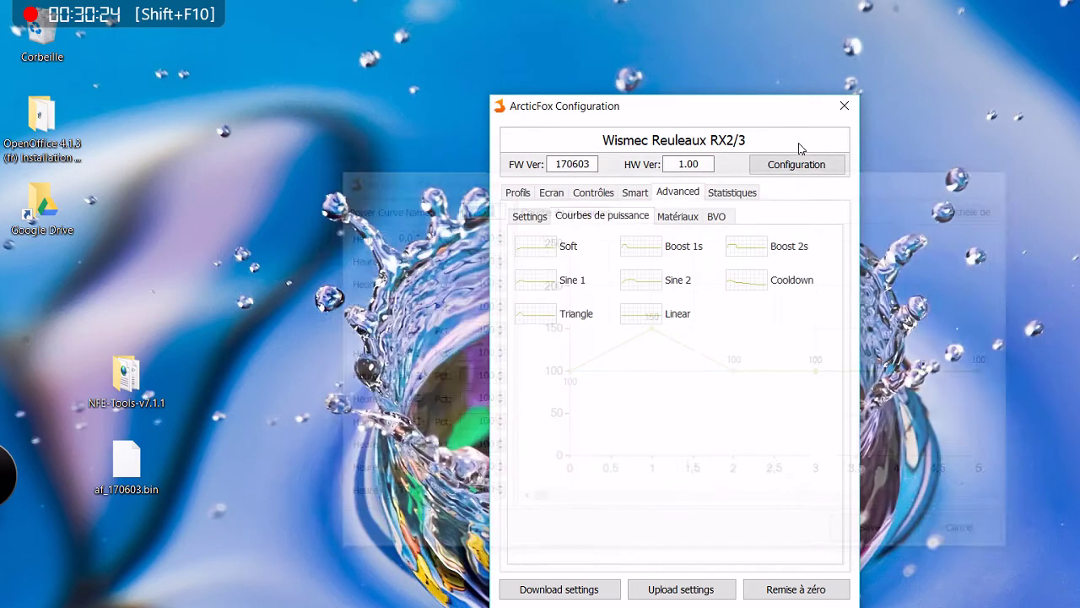
Try reshaping the Linear power curve by moving its first four points to about 151, 51, 139 and 67 %, closing the editor without saving
click(641, 313)
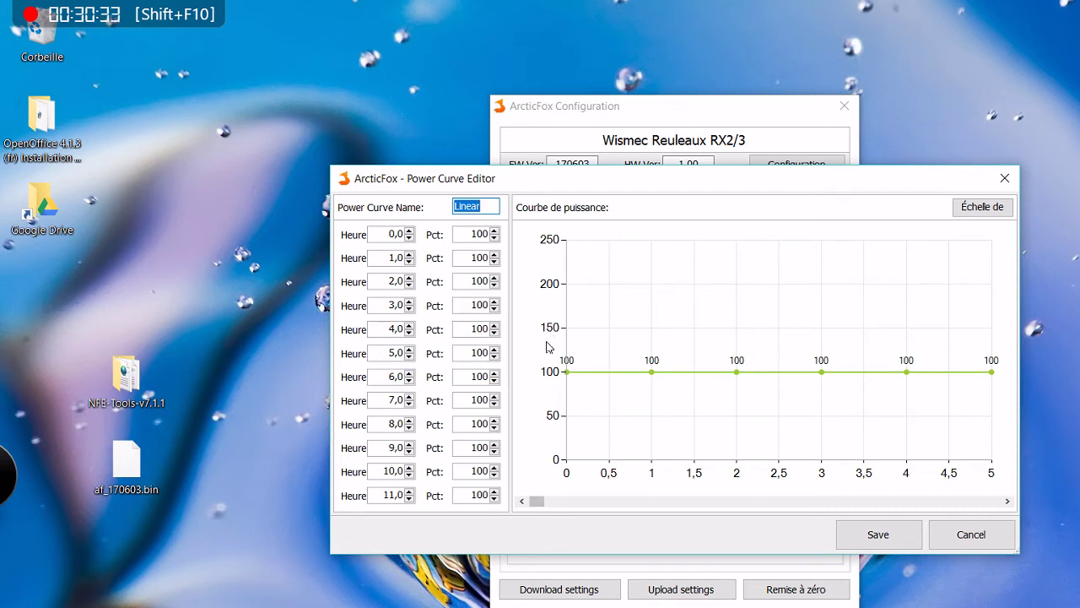
drag(566, 372, 566, 327)
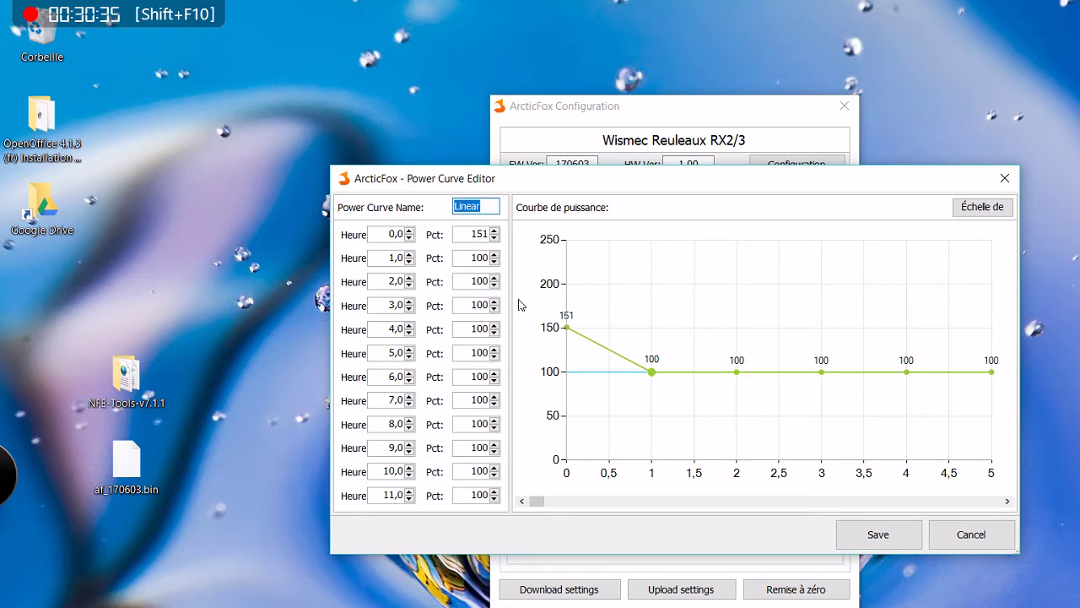
drag(651, 371, 652, 414)
drag(737, 371, 737, 337)
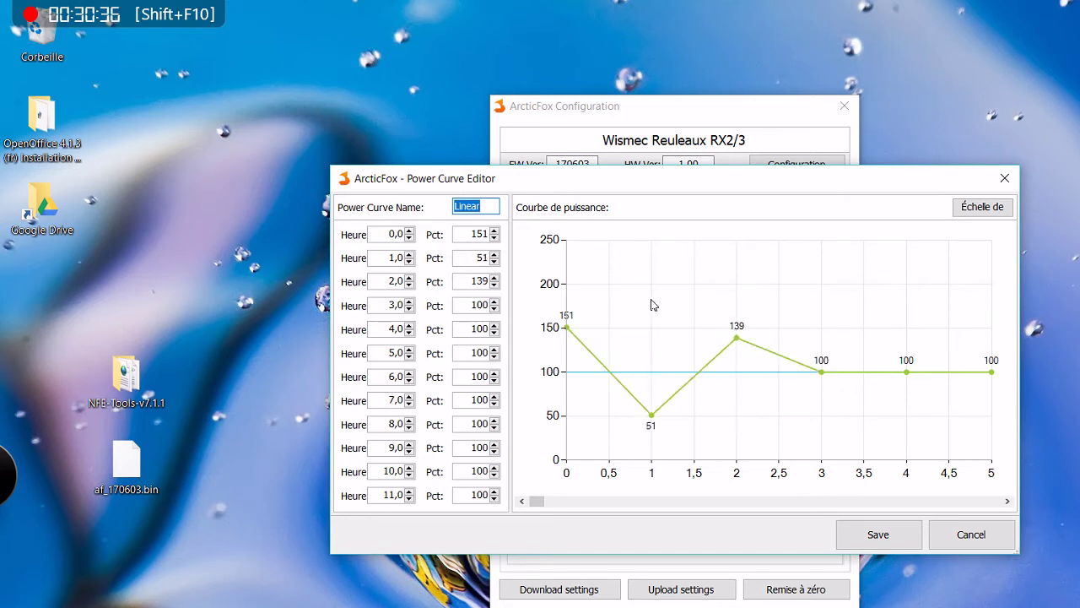
drag(821, 371, 829, 400)
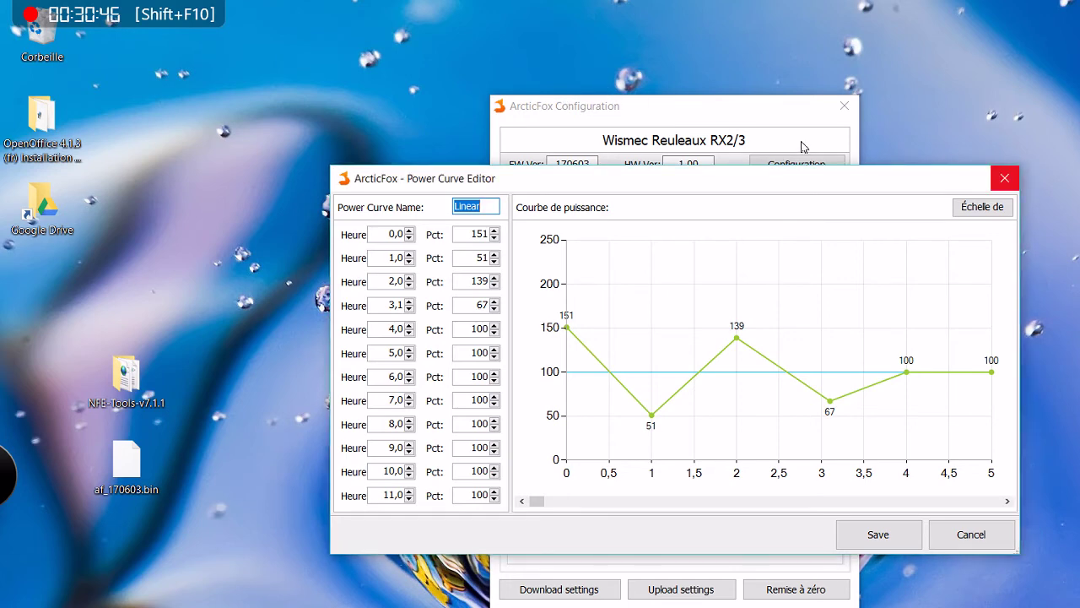
click(1004, 178)
Raise the peak of the Sine 2 power curve at 1,1 to 145 % and close the editor
click(642, 279)
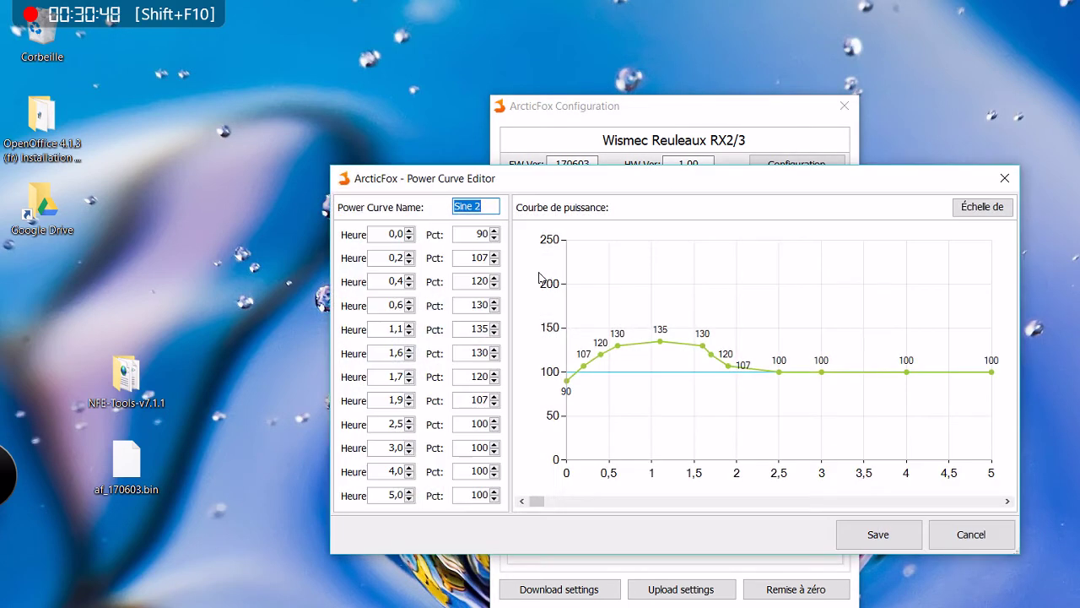
drag(660, 341, 660, 331)
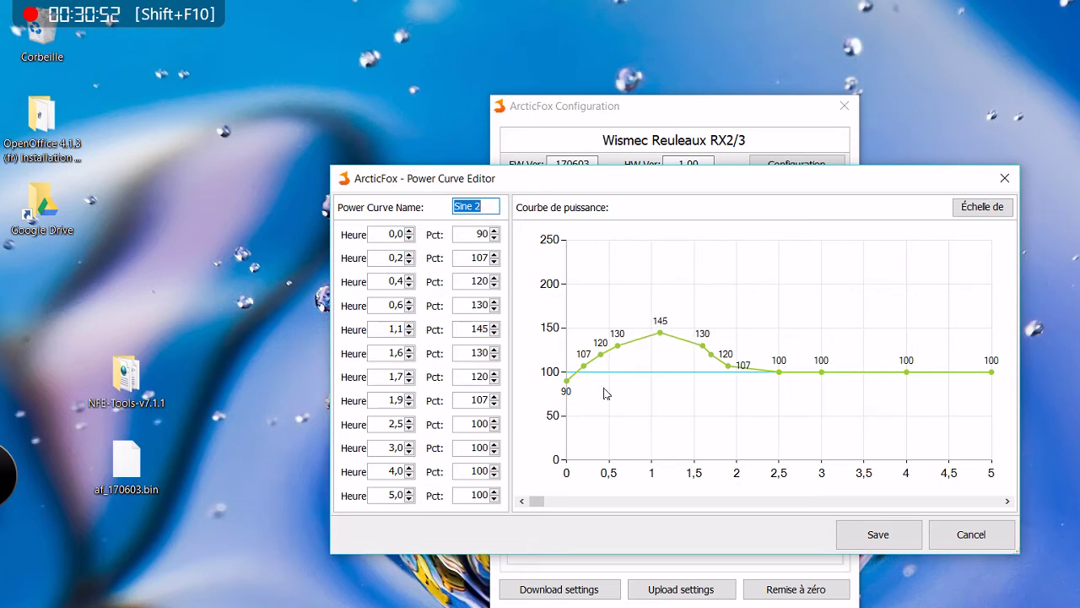
key(Return)
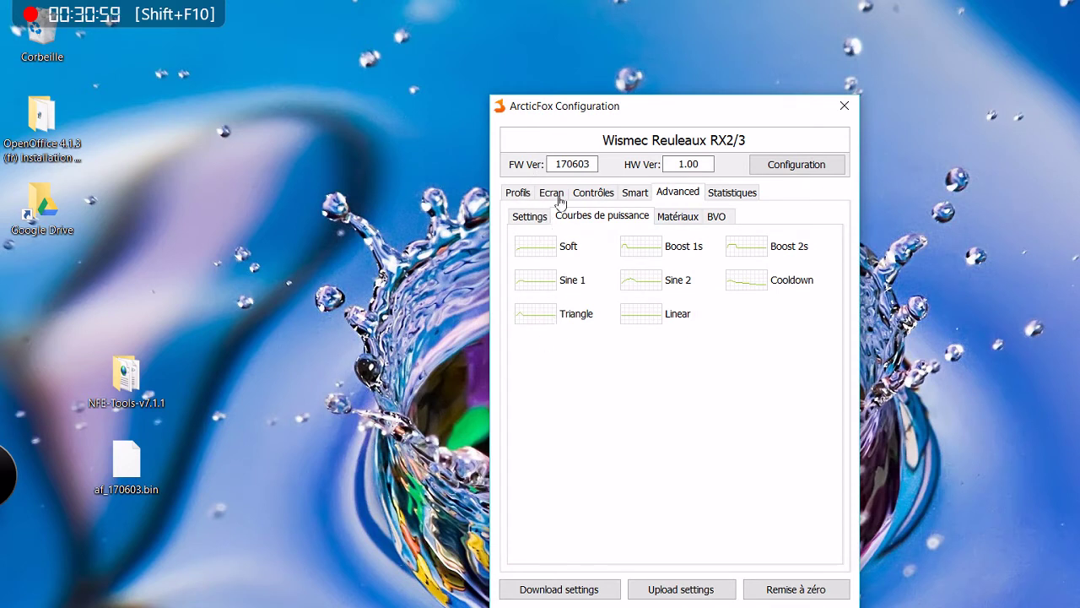
View the Ni material's TFR profile without changing it and open the BVO settings for both batteries
key(ctrl+Tab)
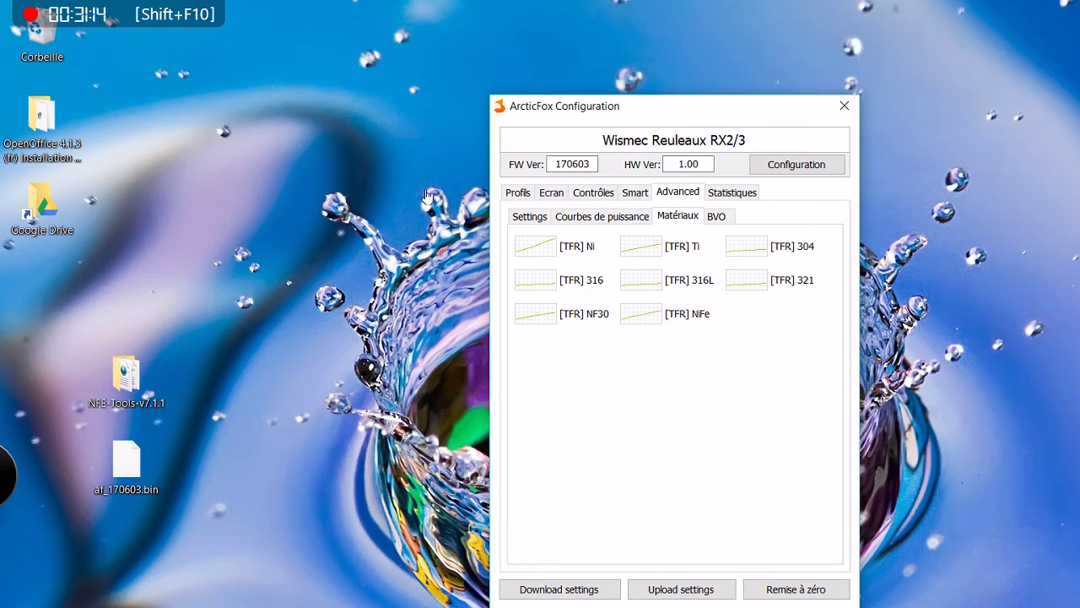
click(535, 246)
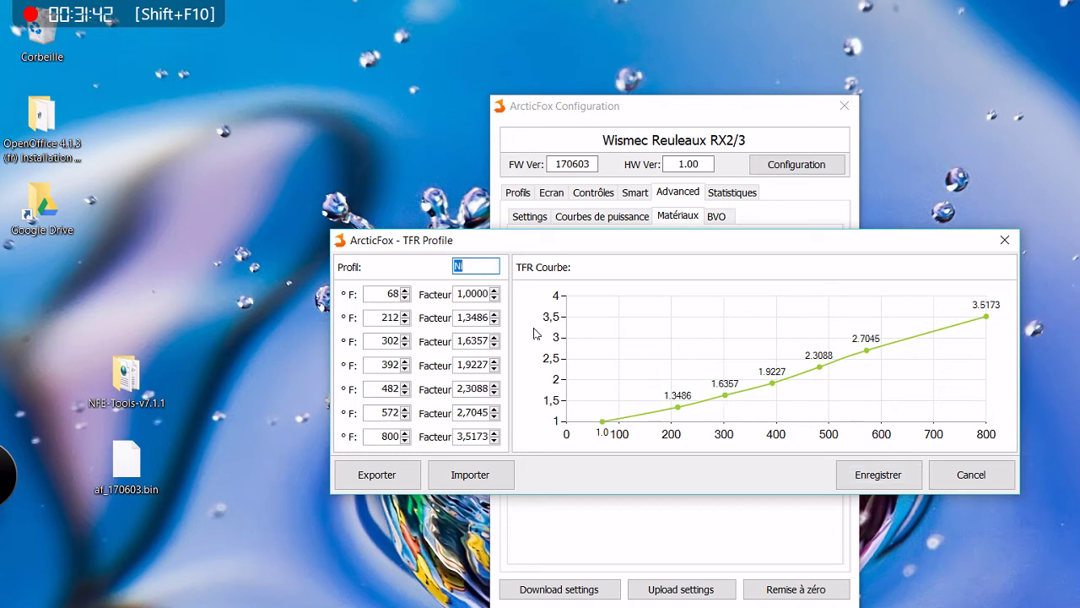
key(Escape)
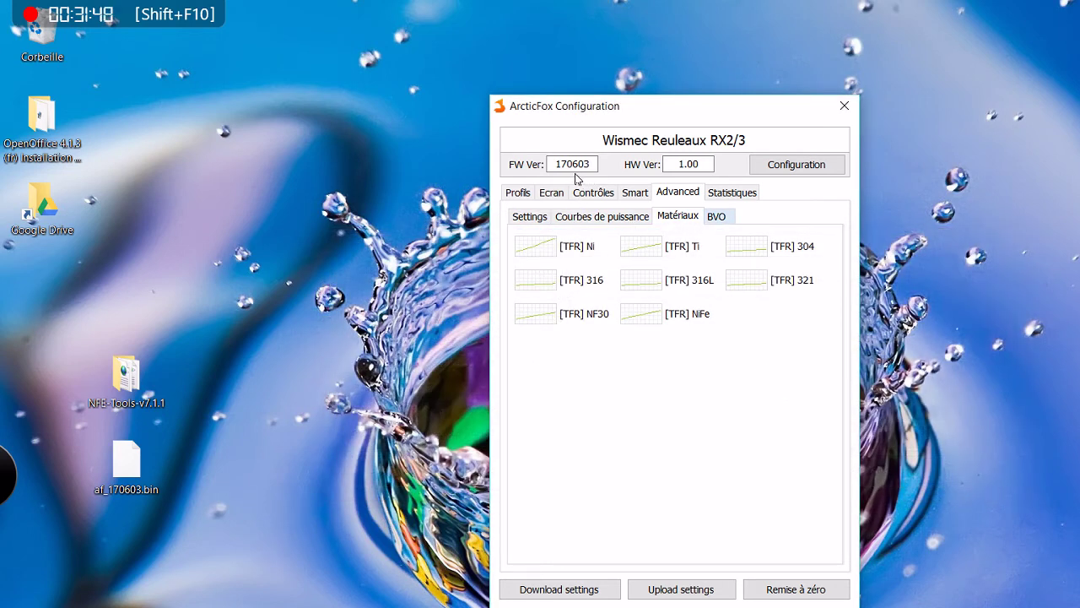
click(718, 217)
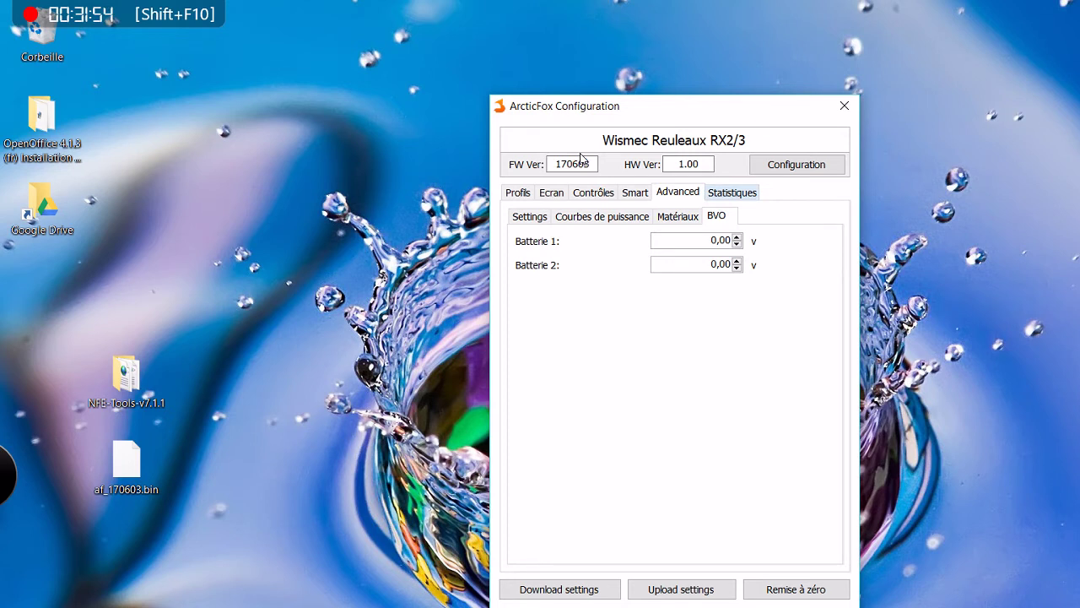
Open the puff statistics and set the puff time format to HH:MM:SS
click(731, 192)
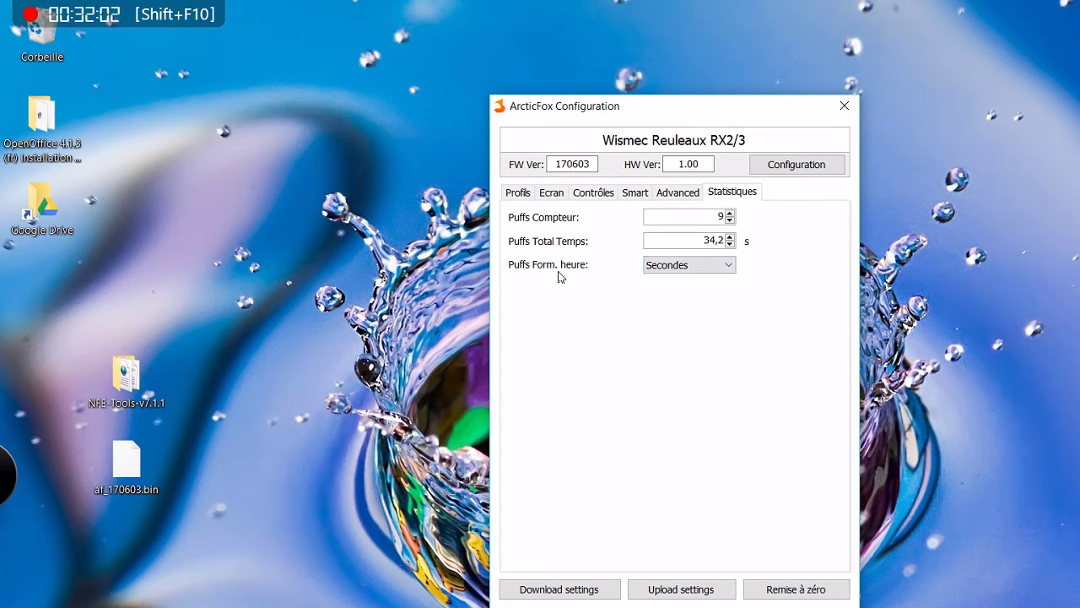
click(698, 264)
click(687, 292)
click(691, 264)
click(691, 280)
click(685, 265)
click(690, 292)
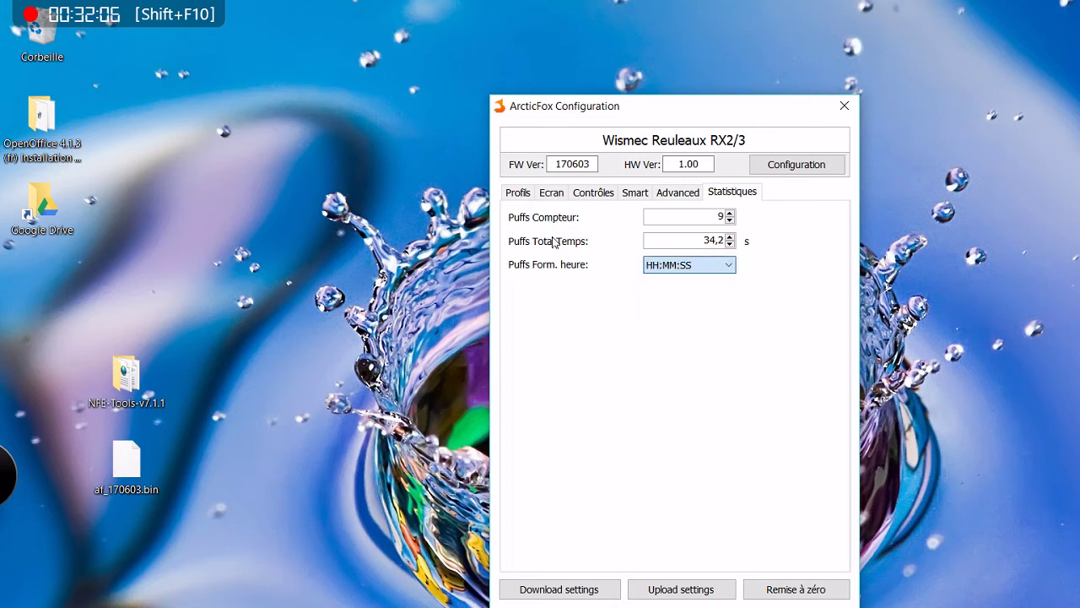
Upload the configured settings to the Wismec Reuleaux RX2/3 and close the ArcticFox configuration
click(681, 589)
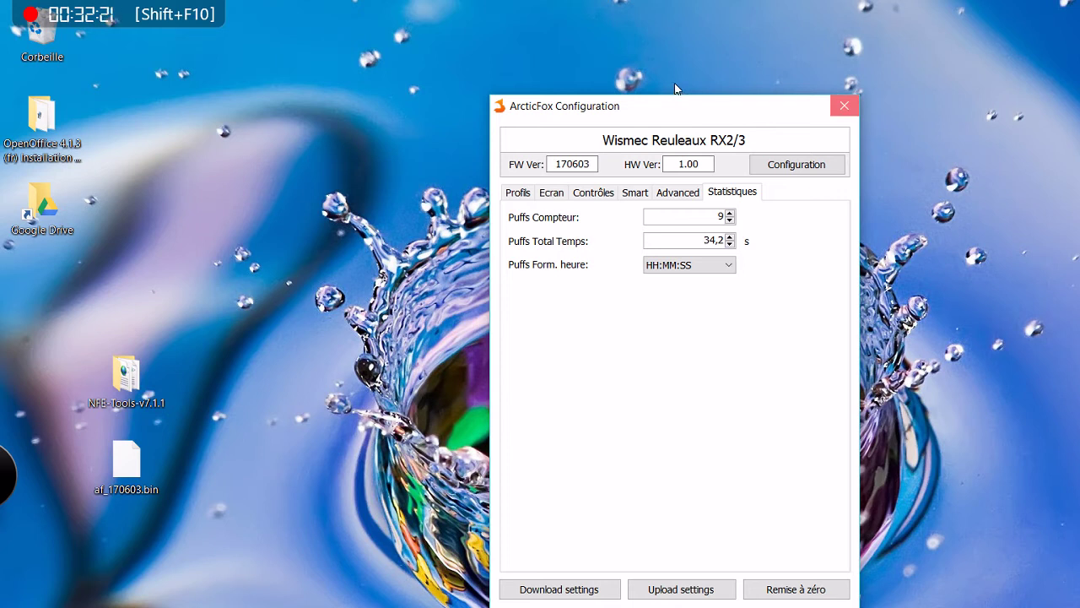
click(844, 105)
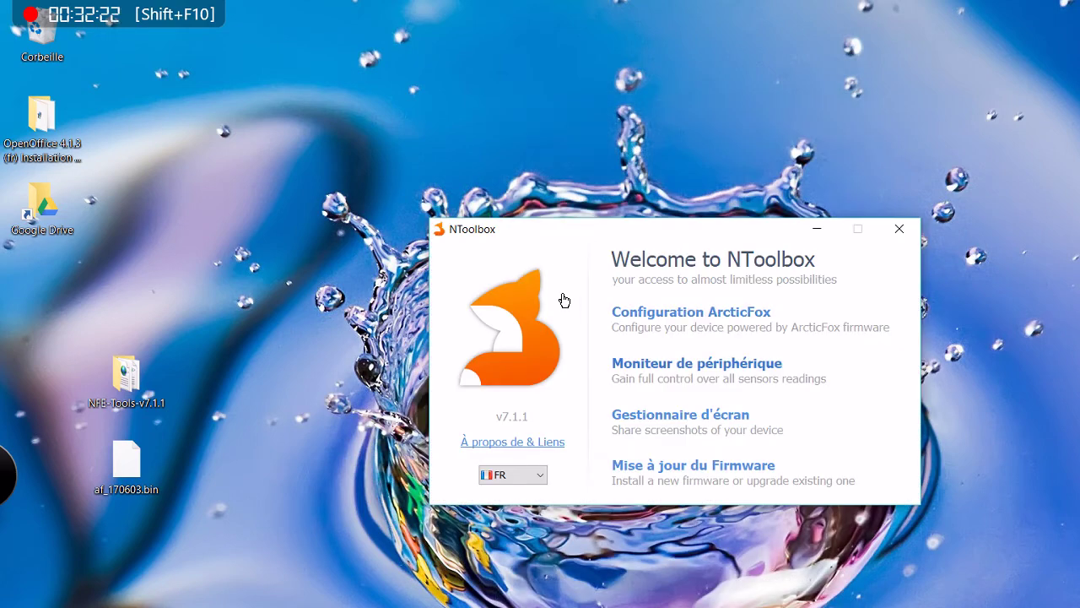
Open the device monitor and trigger a test puff on the device
click(697, 364)
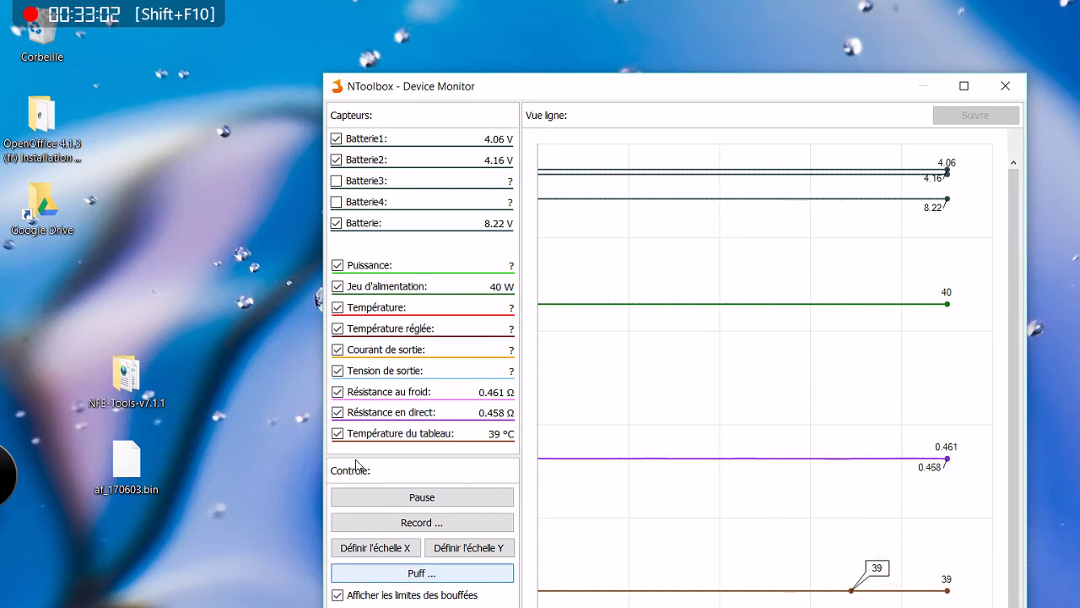
click(422, 573)
key(Return)
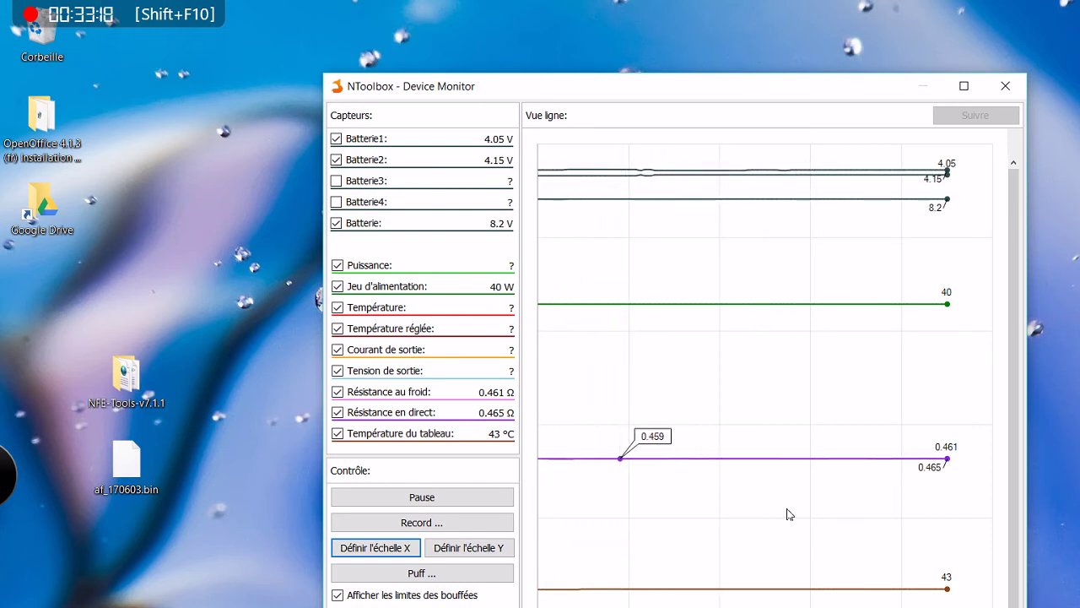
Pause the live monitoring to examine the puff's power, voltage, current and battery curves, closing the device monitor when done
scroll(762, 513, up, 3)
scroll(717, 511, up, 3)
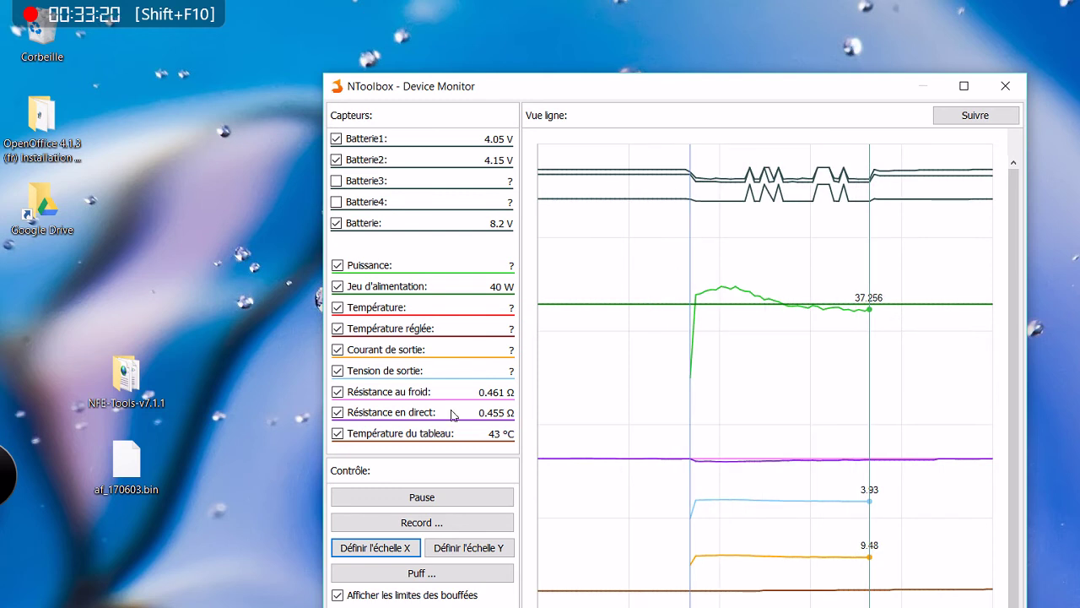
click(422, 497)
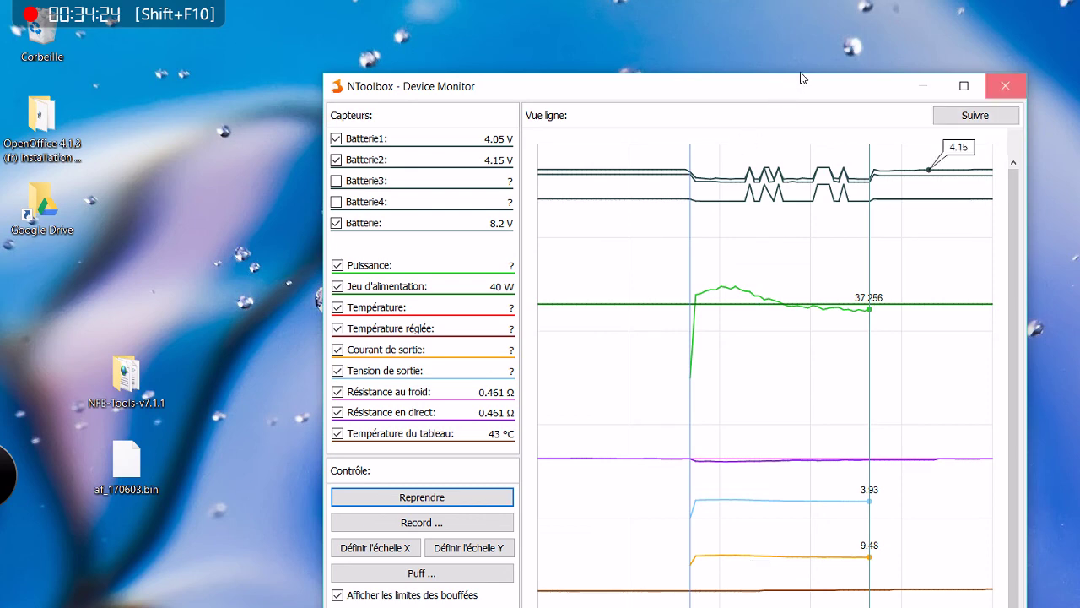
click(1005, 85)
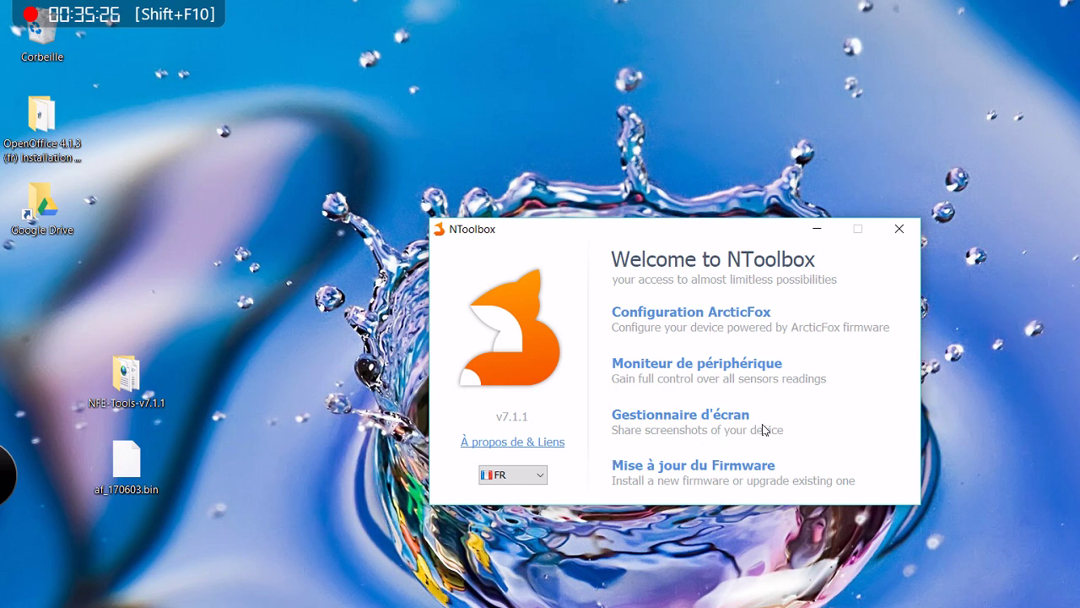
drag(540, 229, 466, 145)
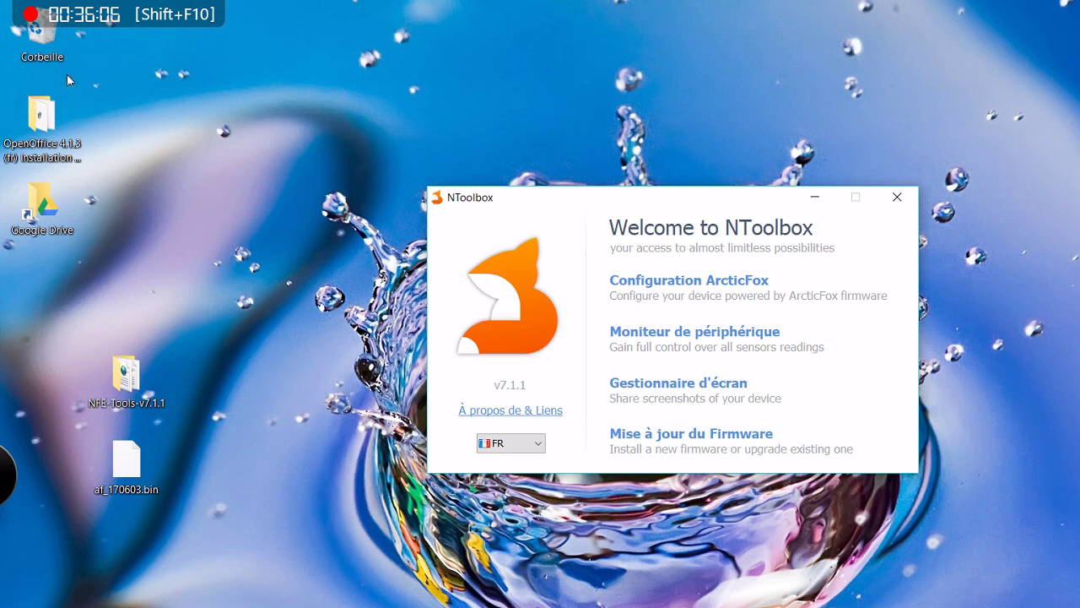
click(28, 17)
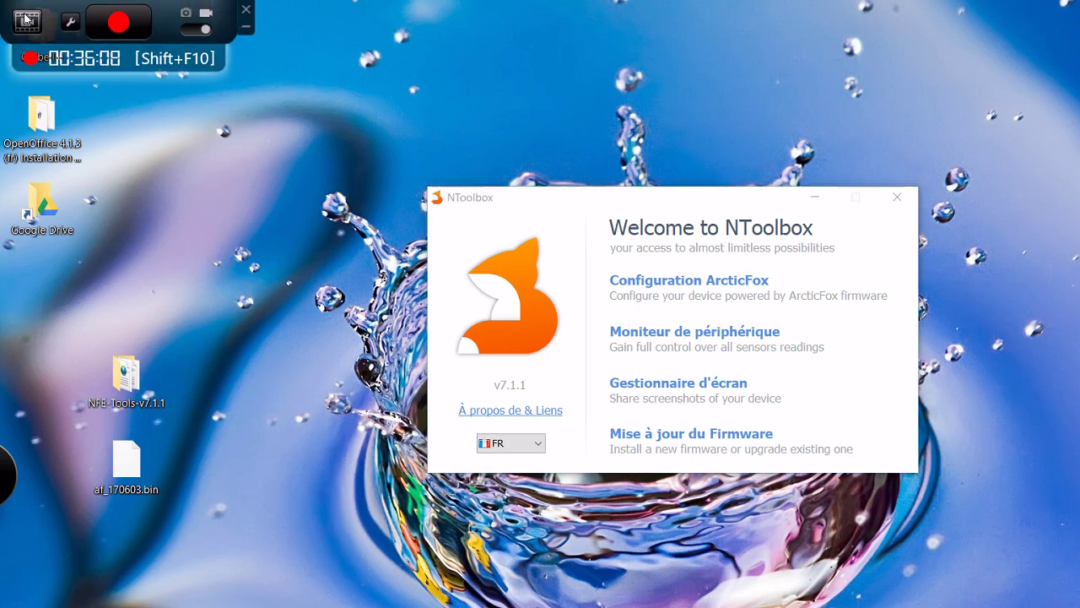